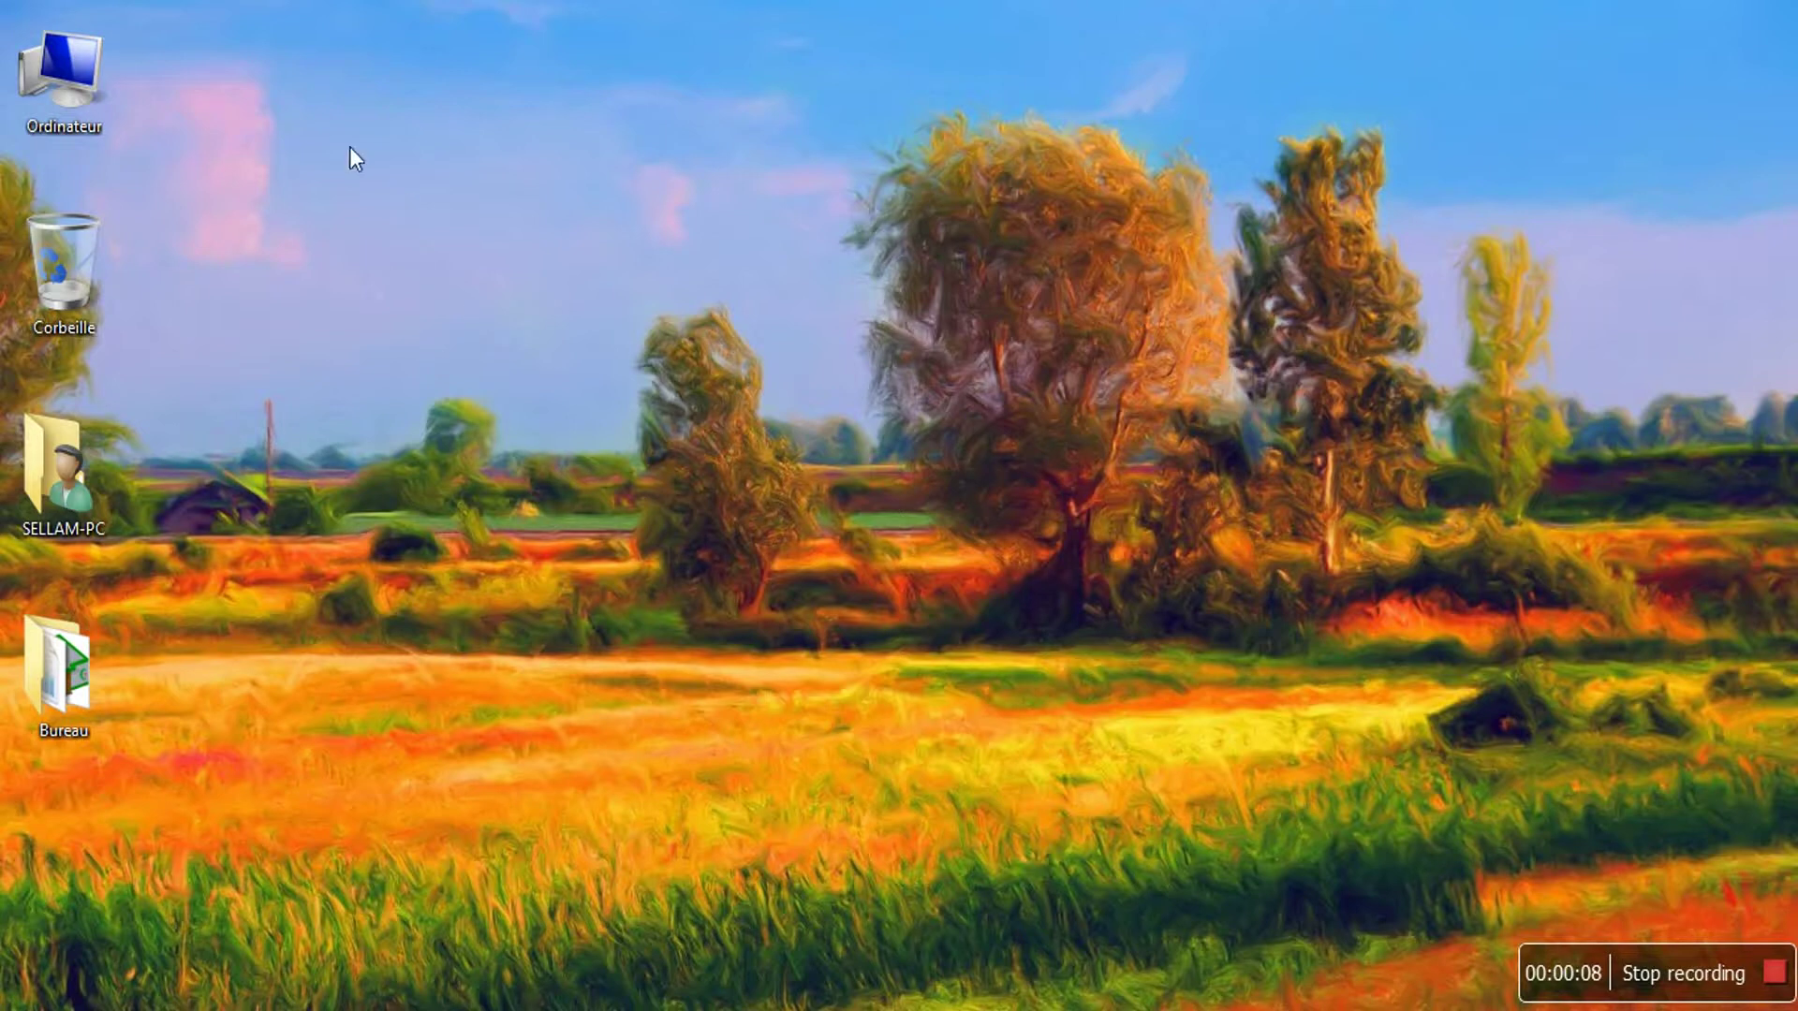
- Open the computer's system properties and change the computer name to PhServer
left_click(82, 87)
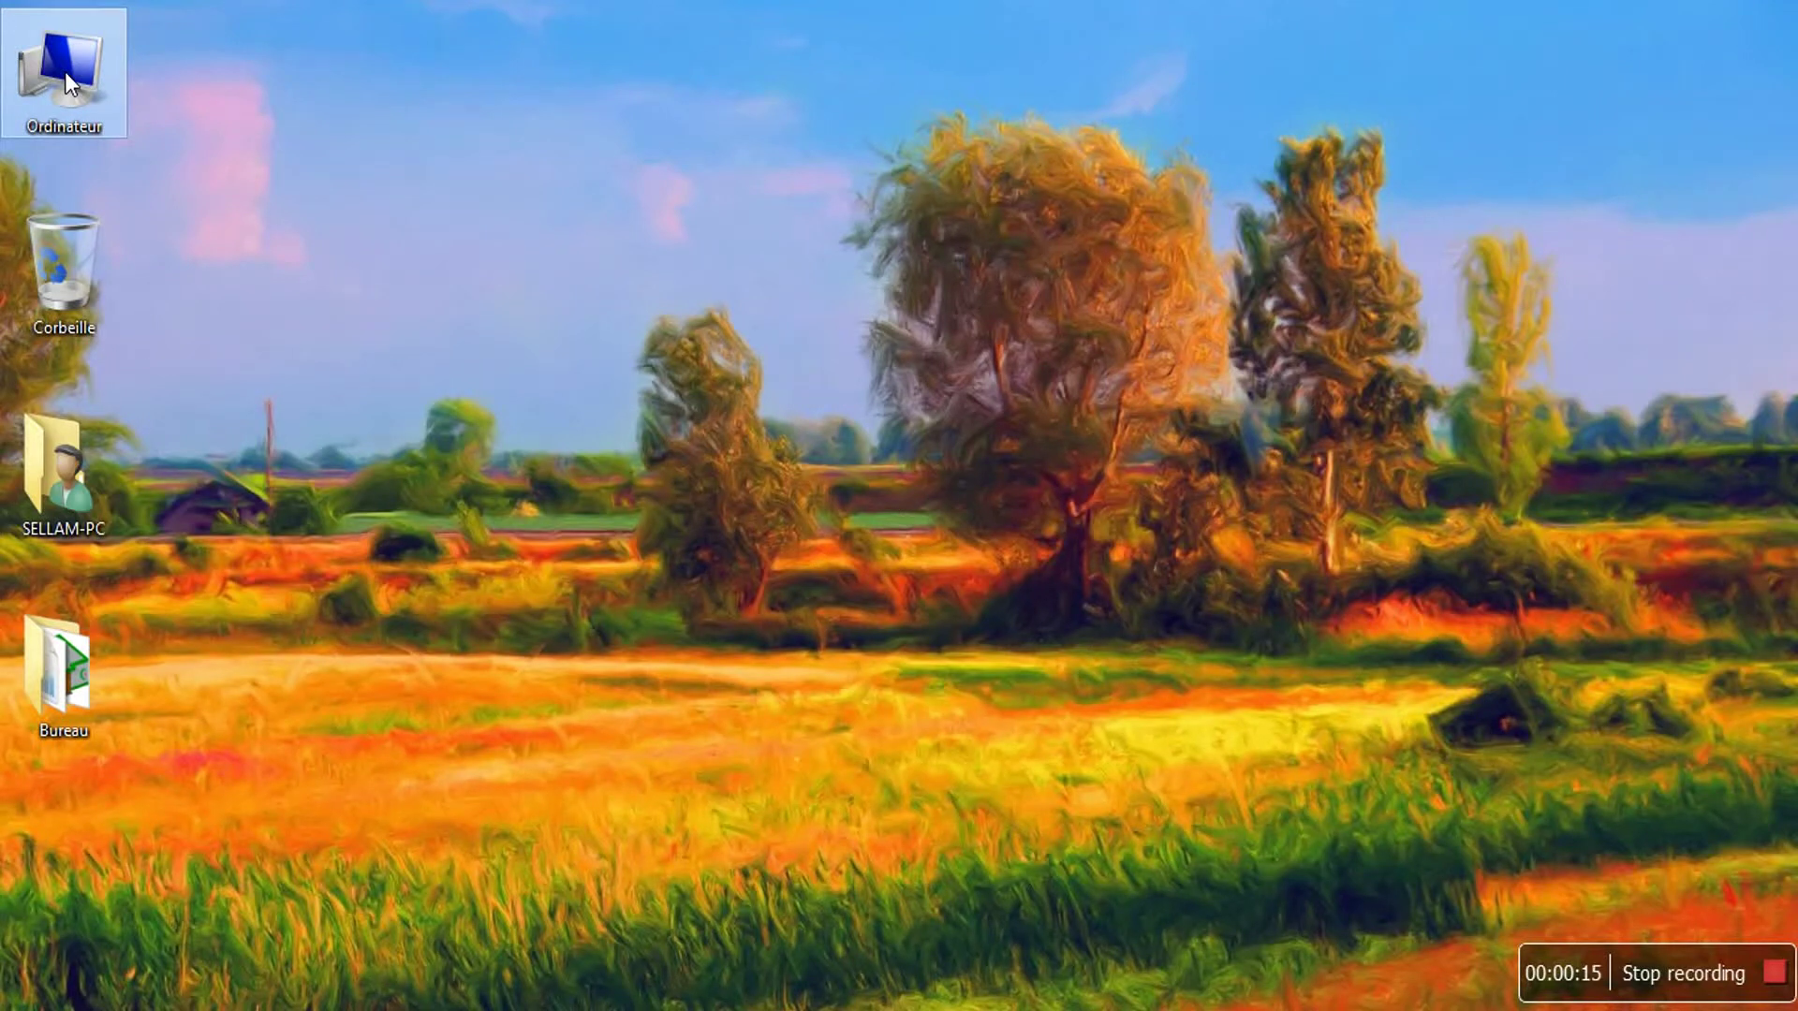
right_click(65, 71)
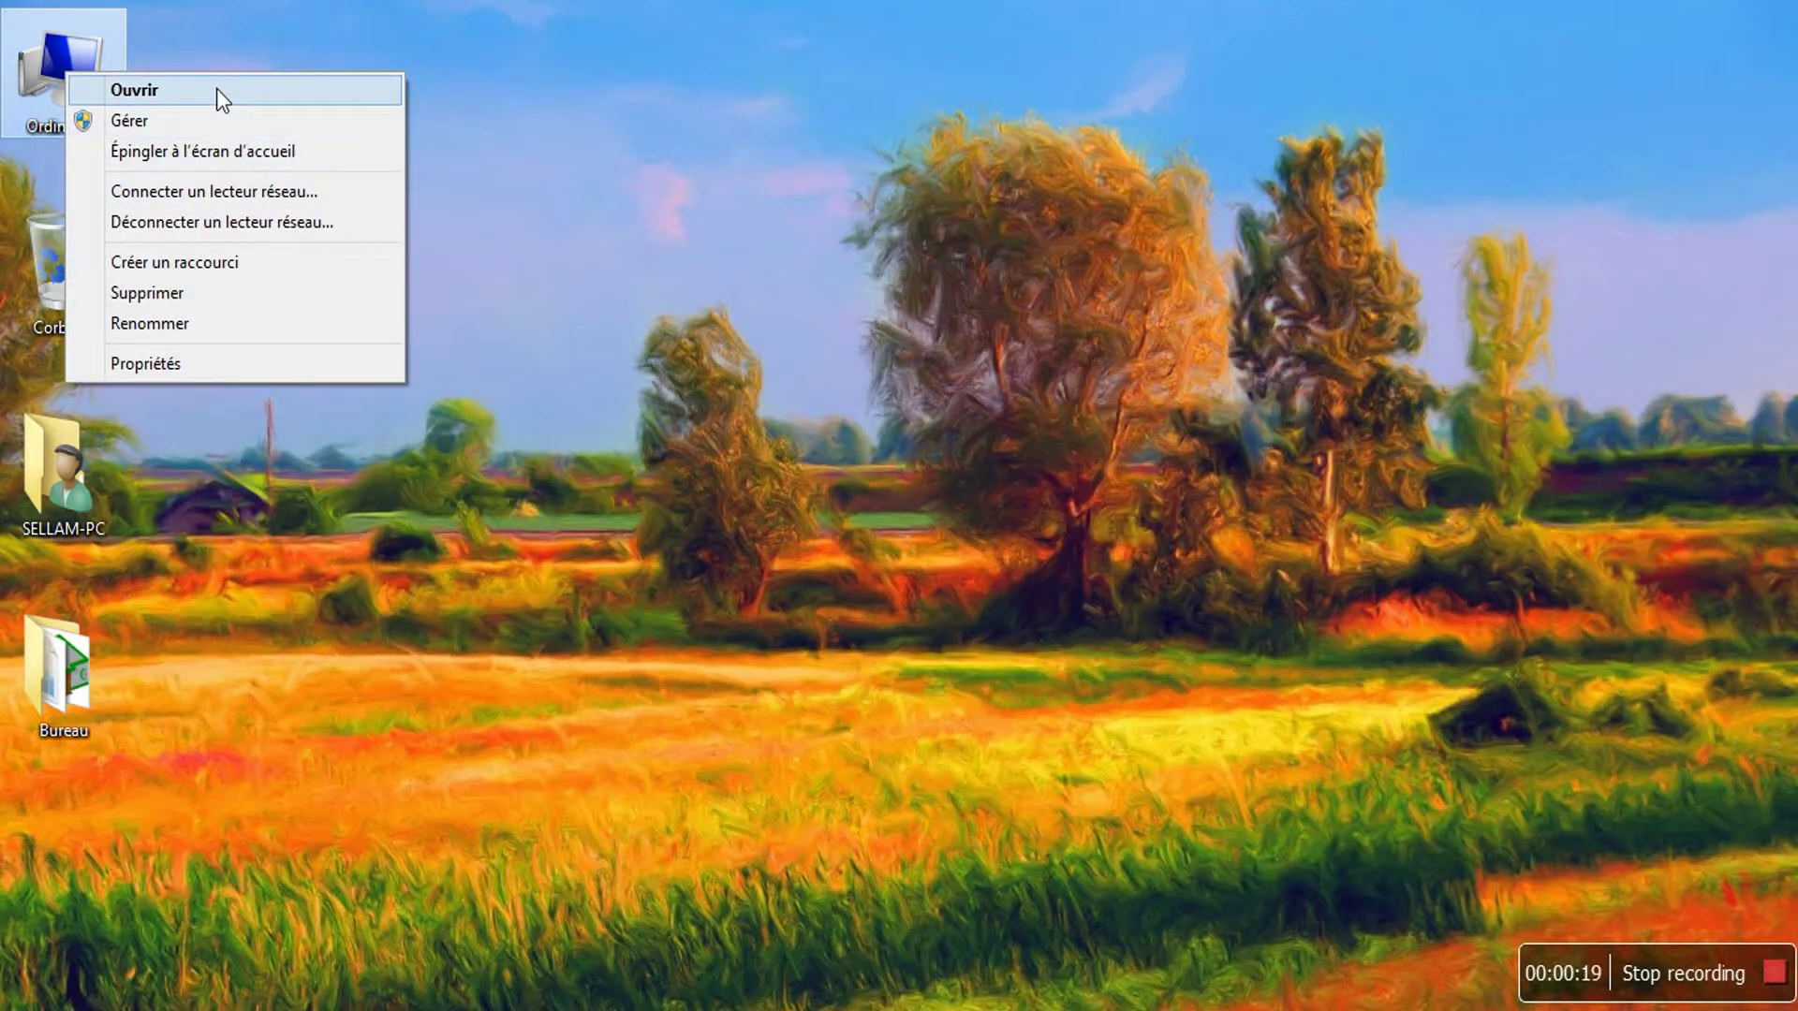
left_click(204, 365)
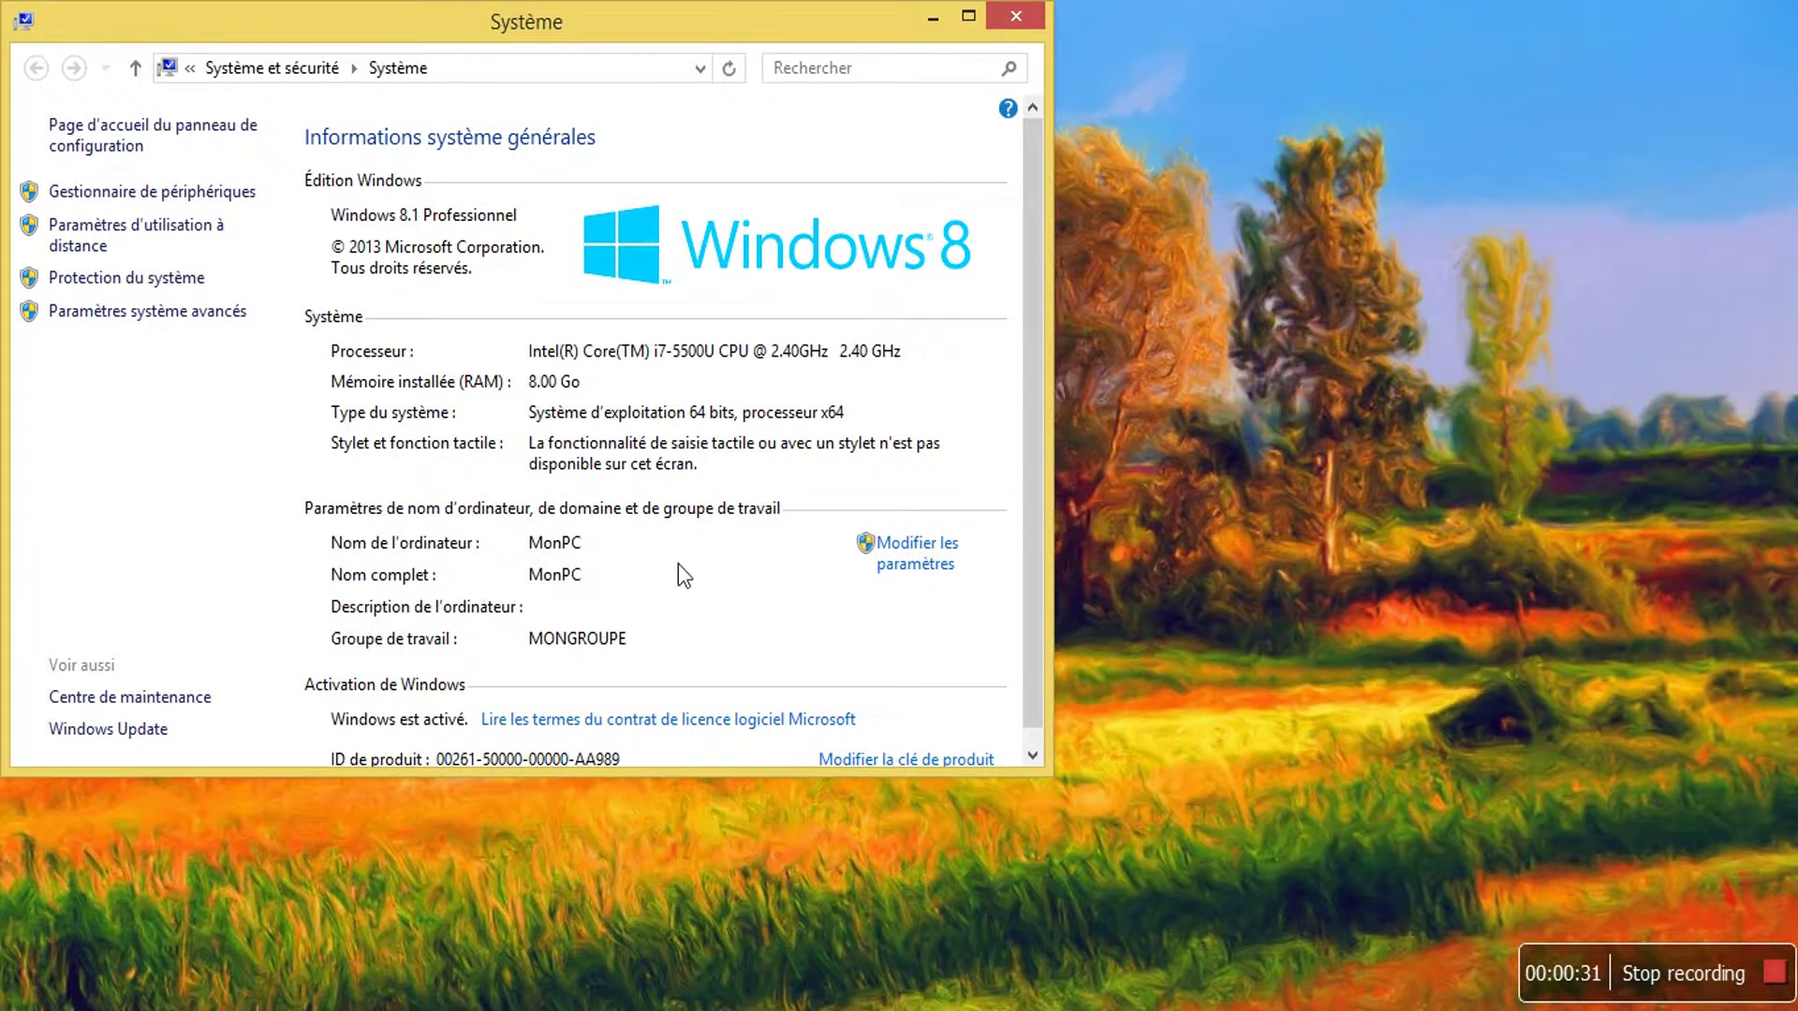
left_click(939, 564)
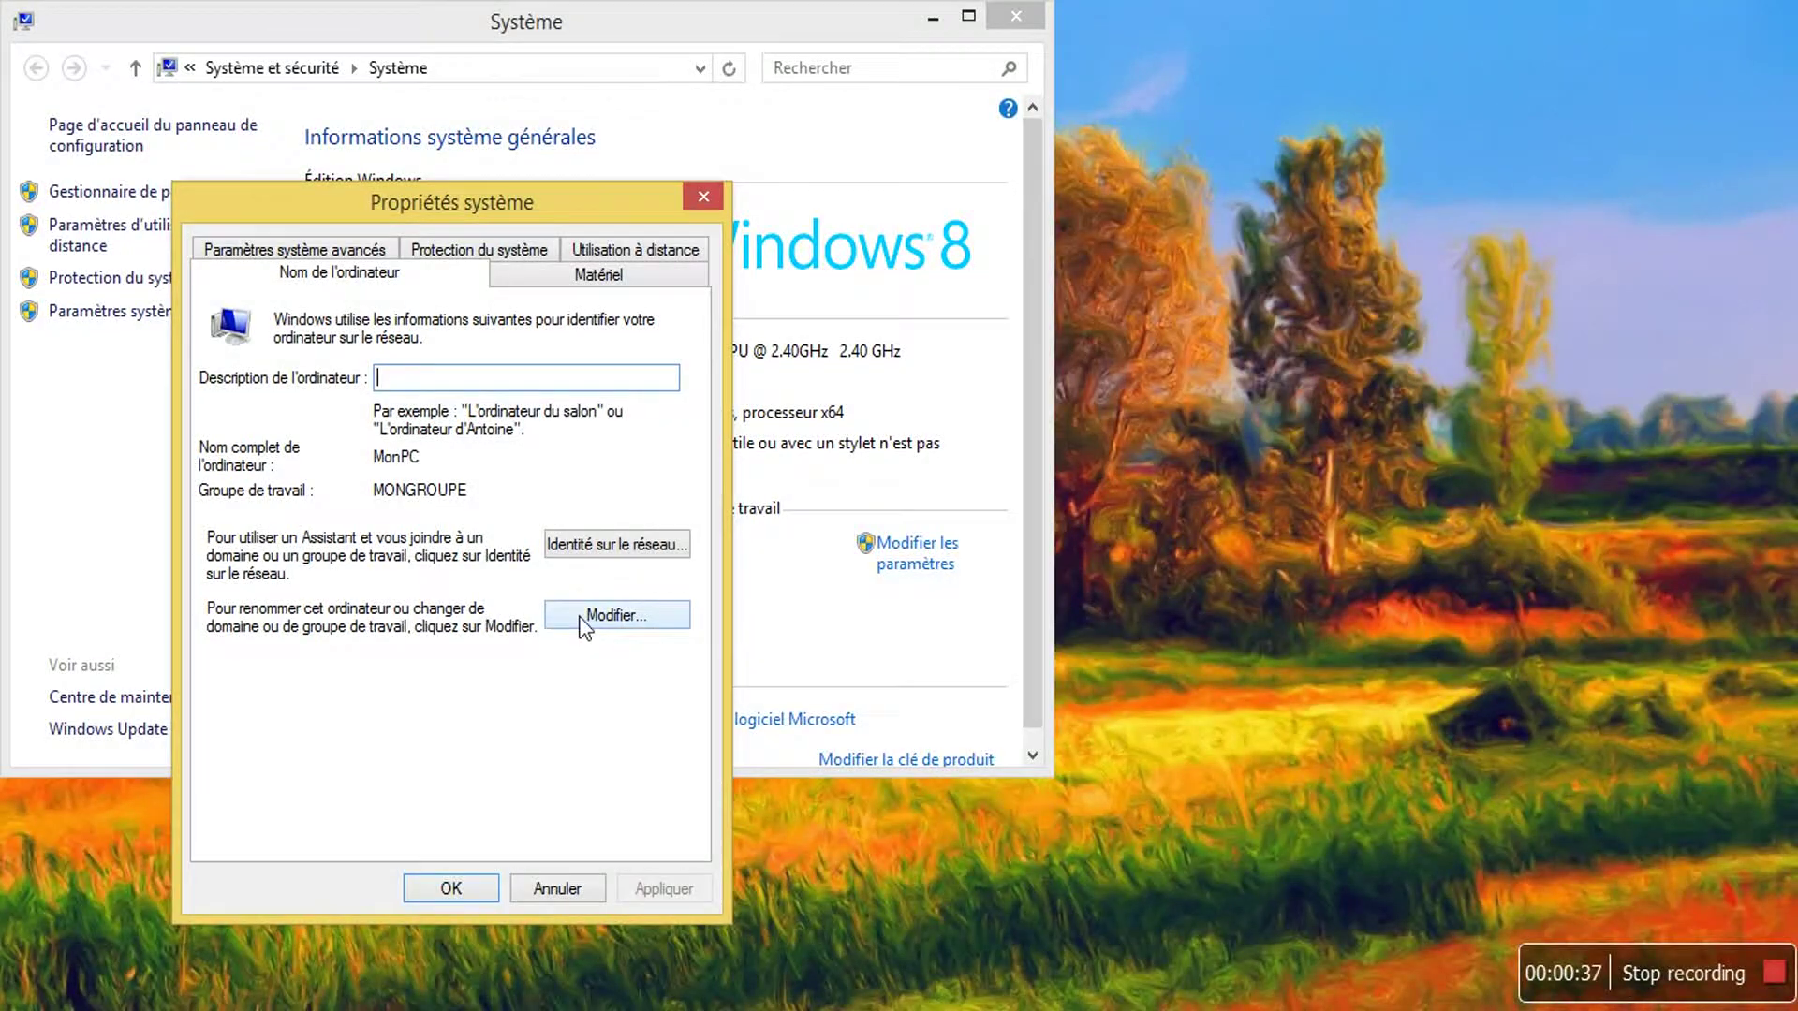
left_click(604, 616)
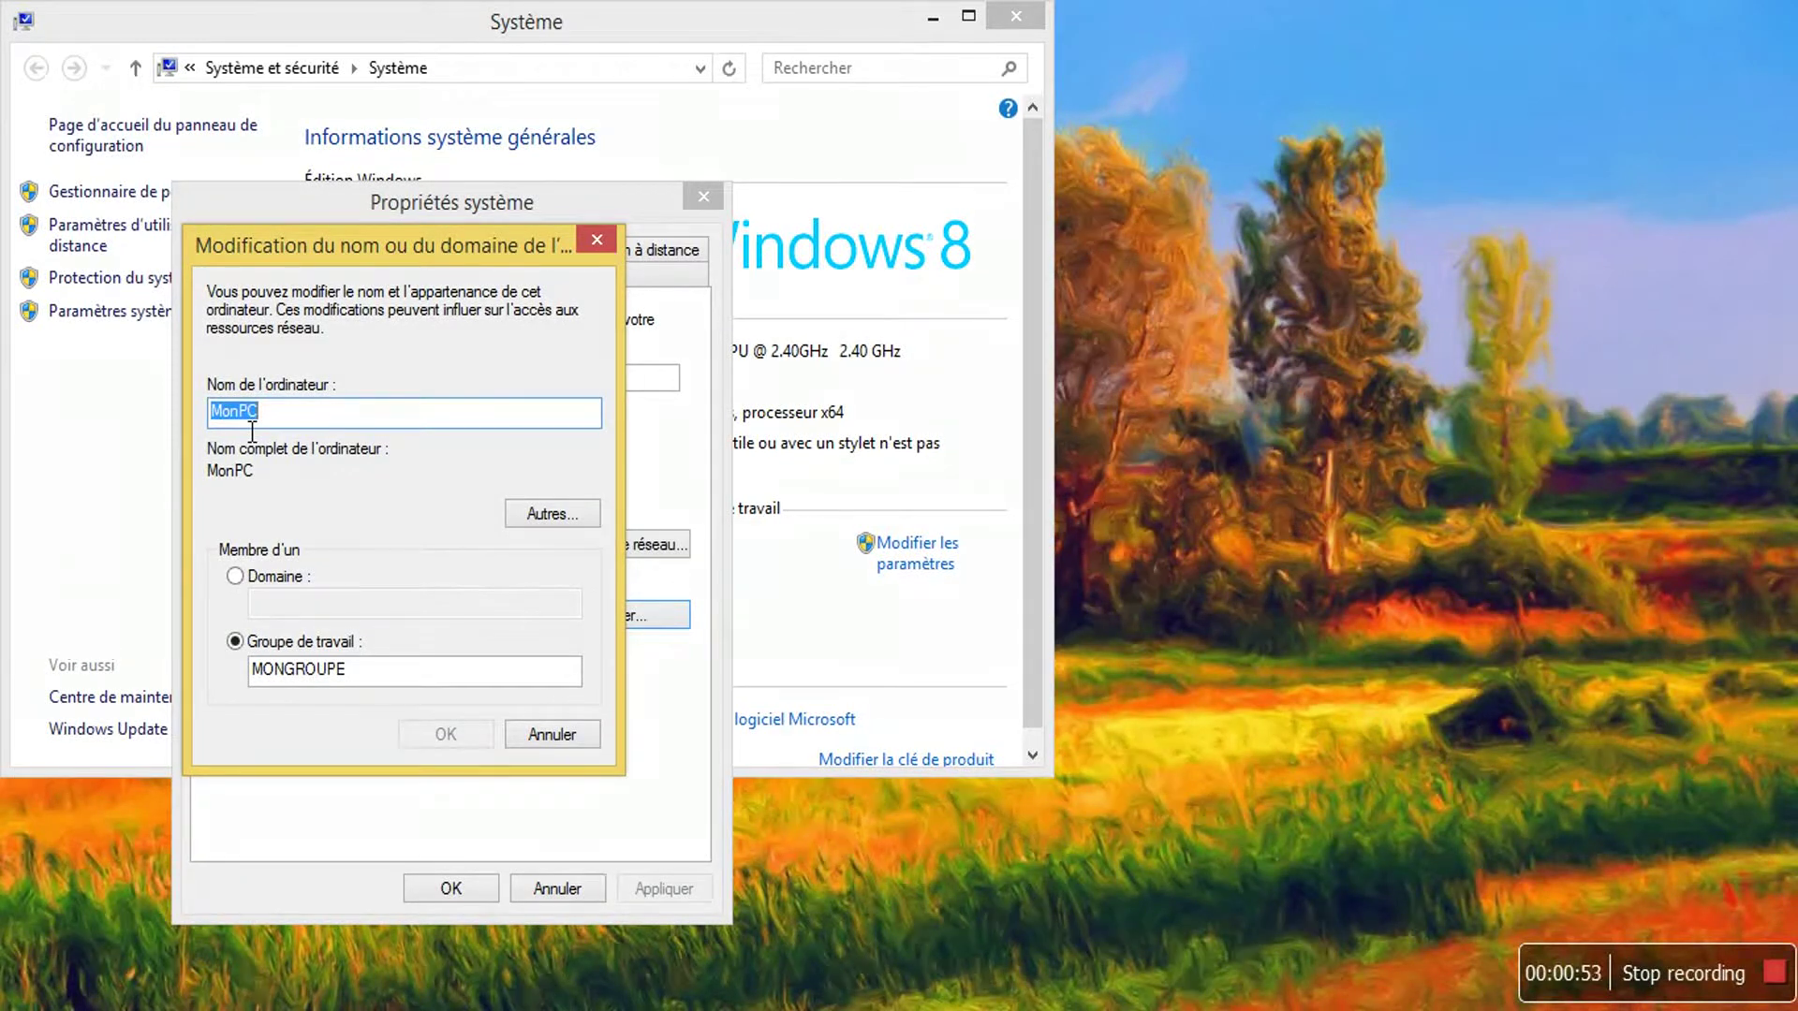
type("P")
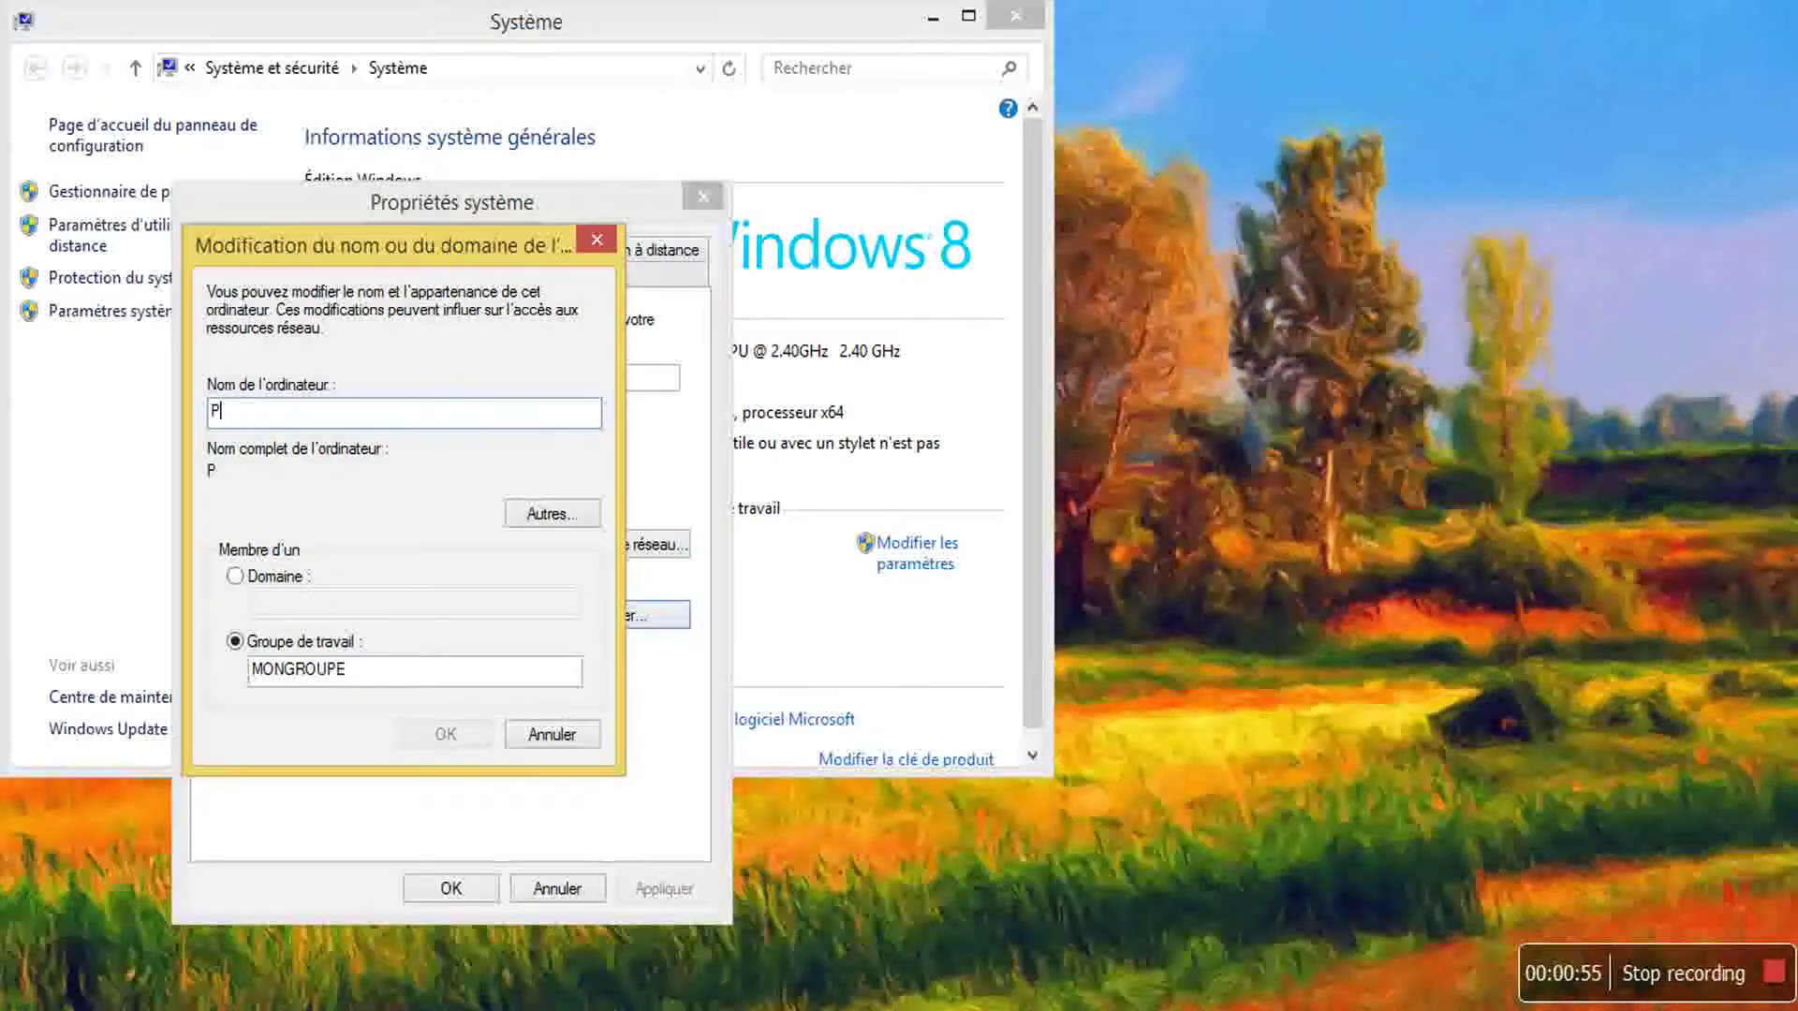
type("hServer")
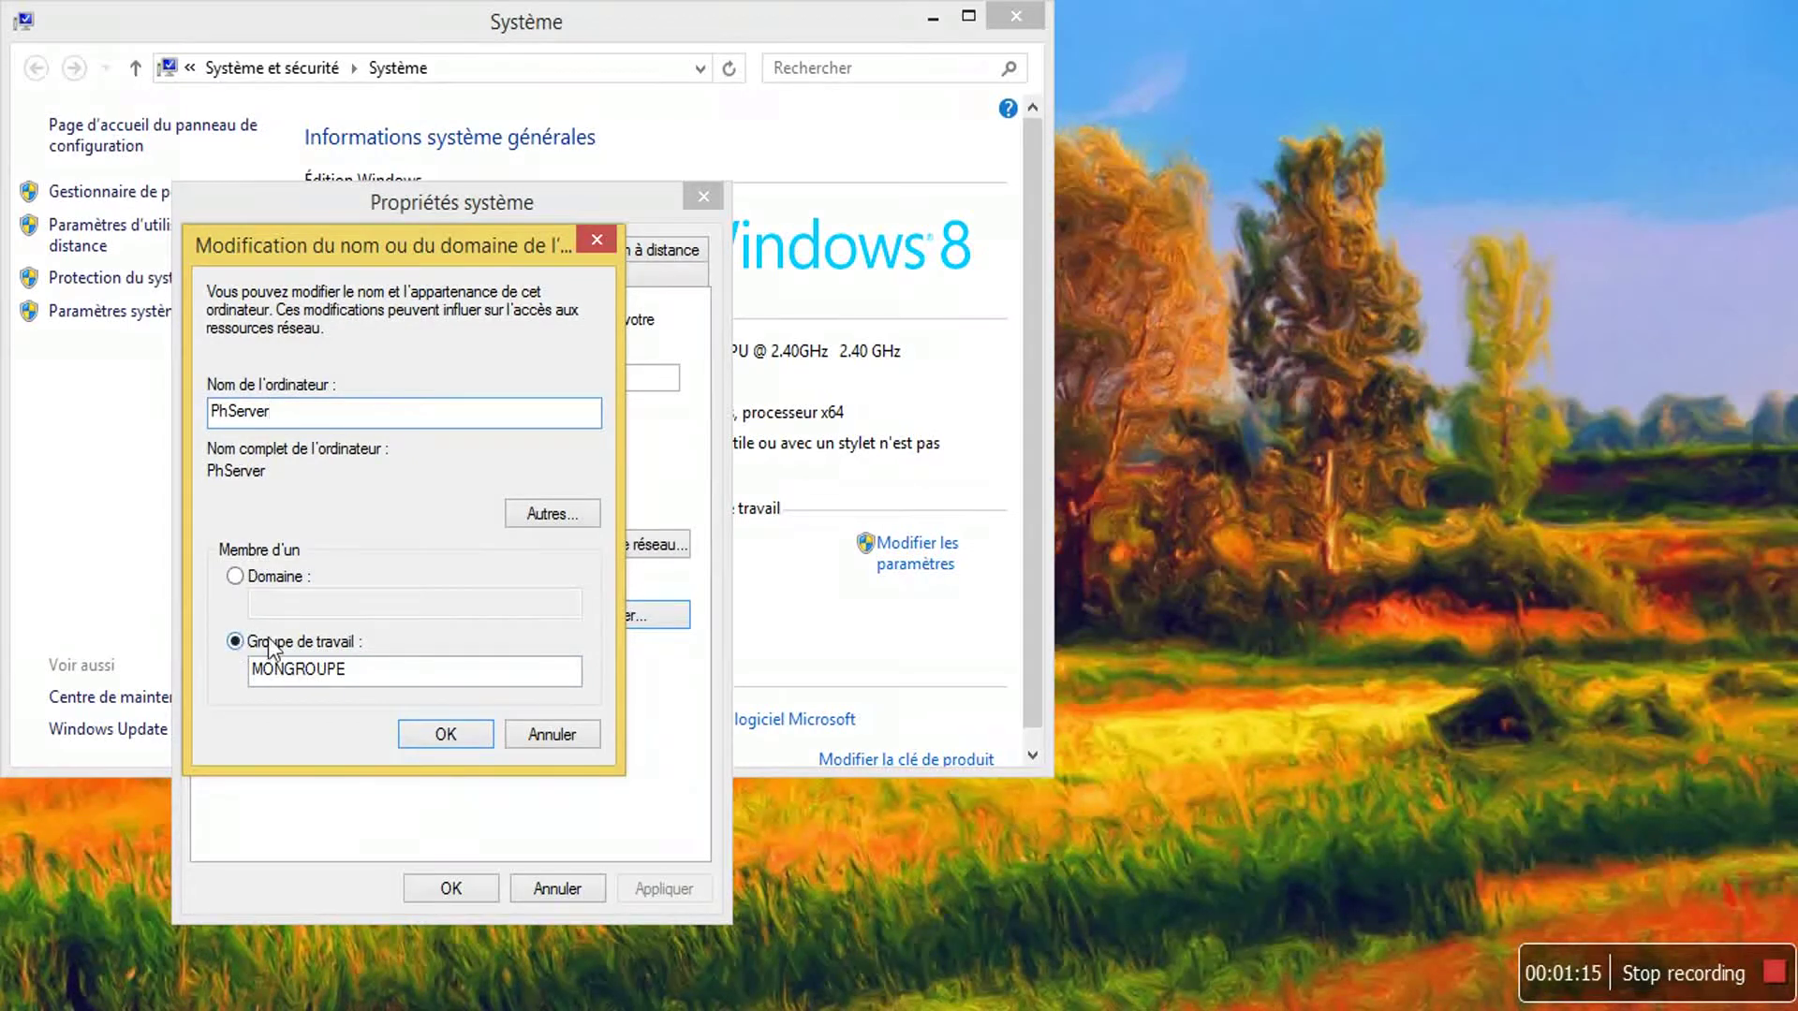
- Set the computer's workgroup to PHARMACIA, apply the name and workgroup changes, and close the system properties
left_click(302, 642)
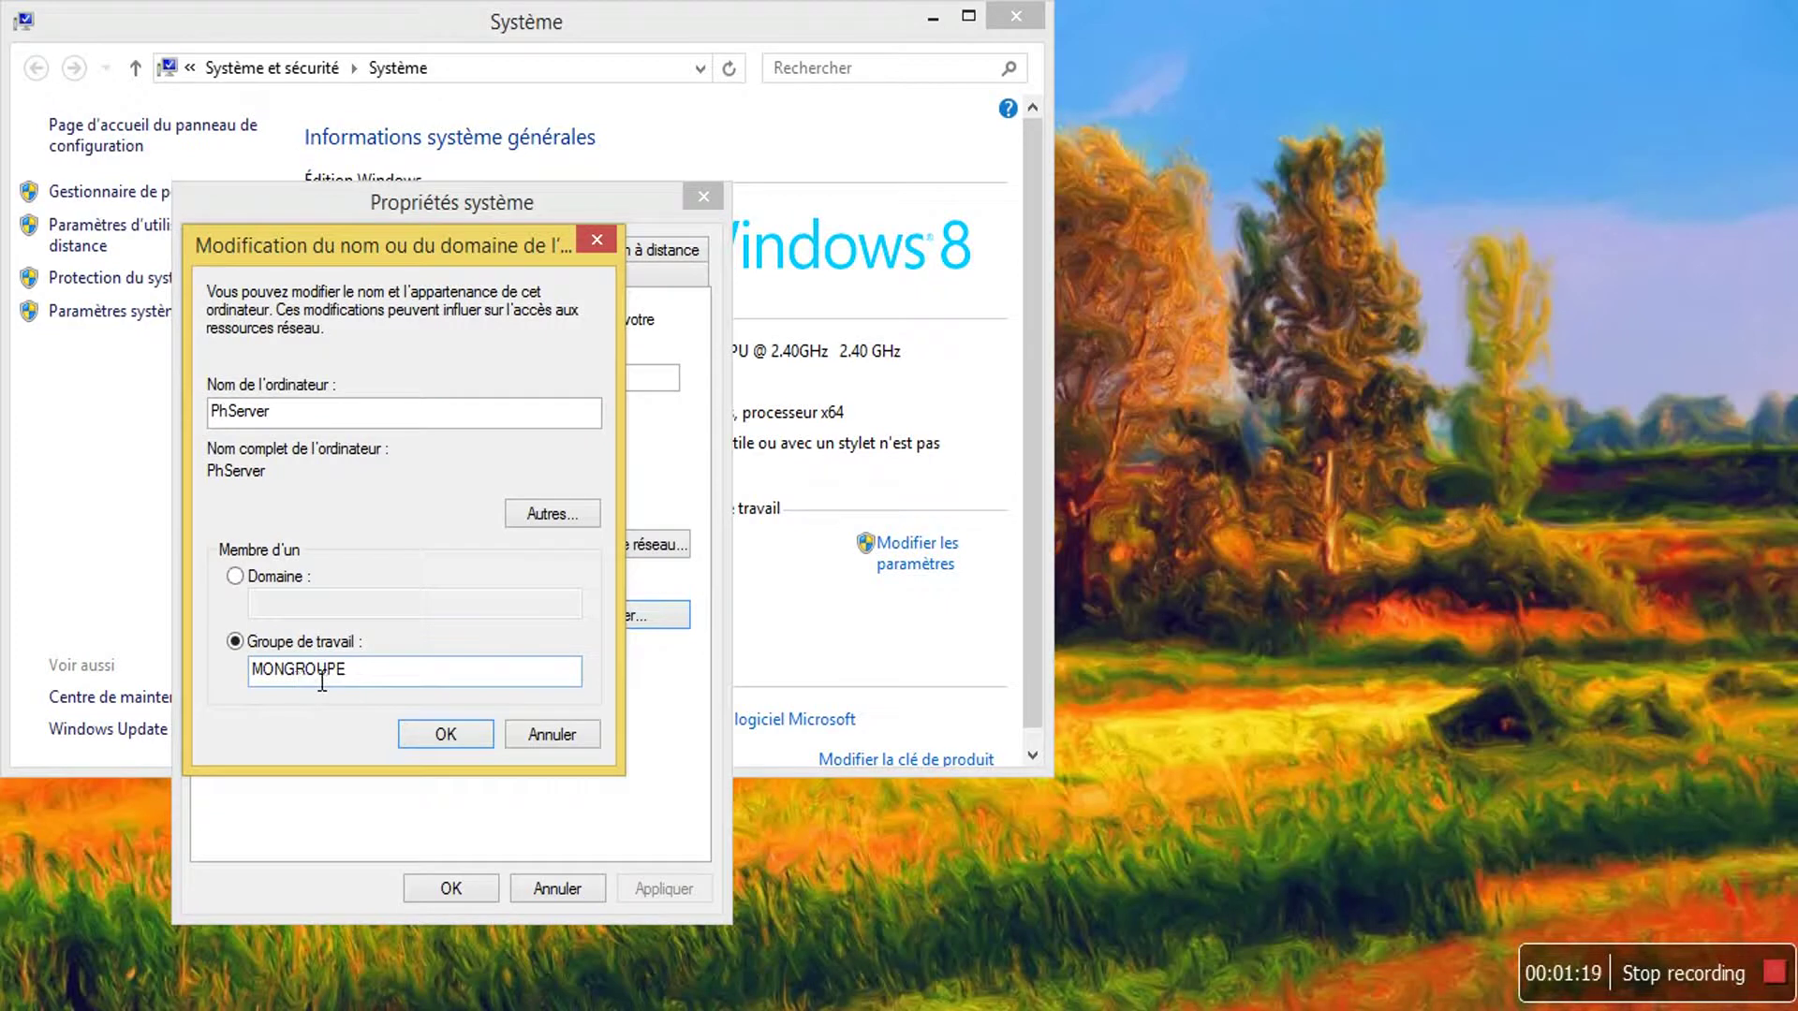
double_click(321, 672)
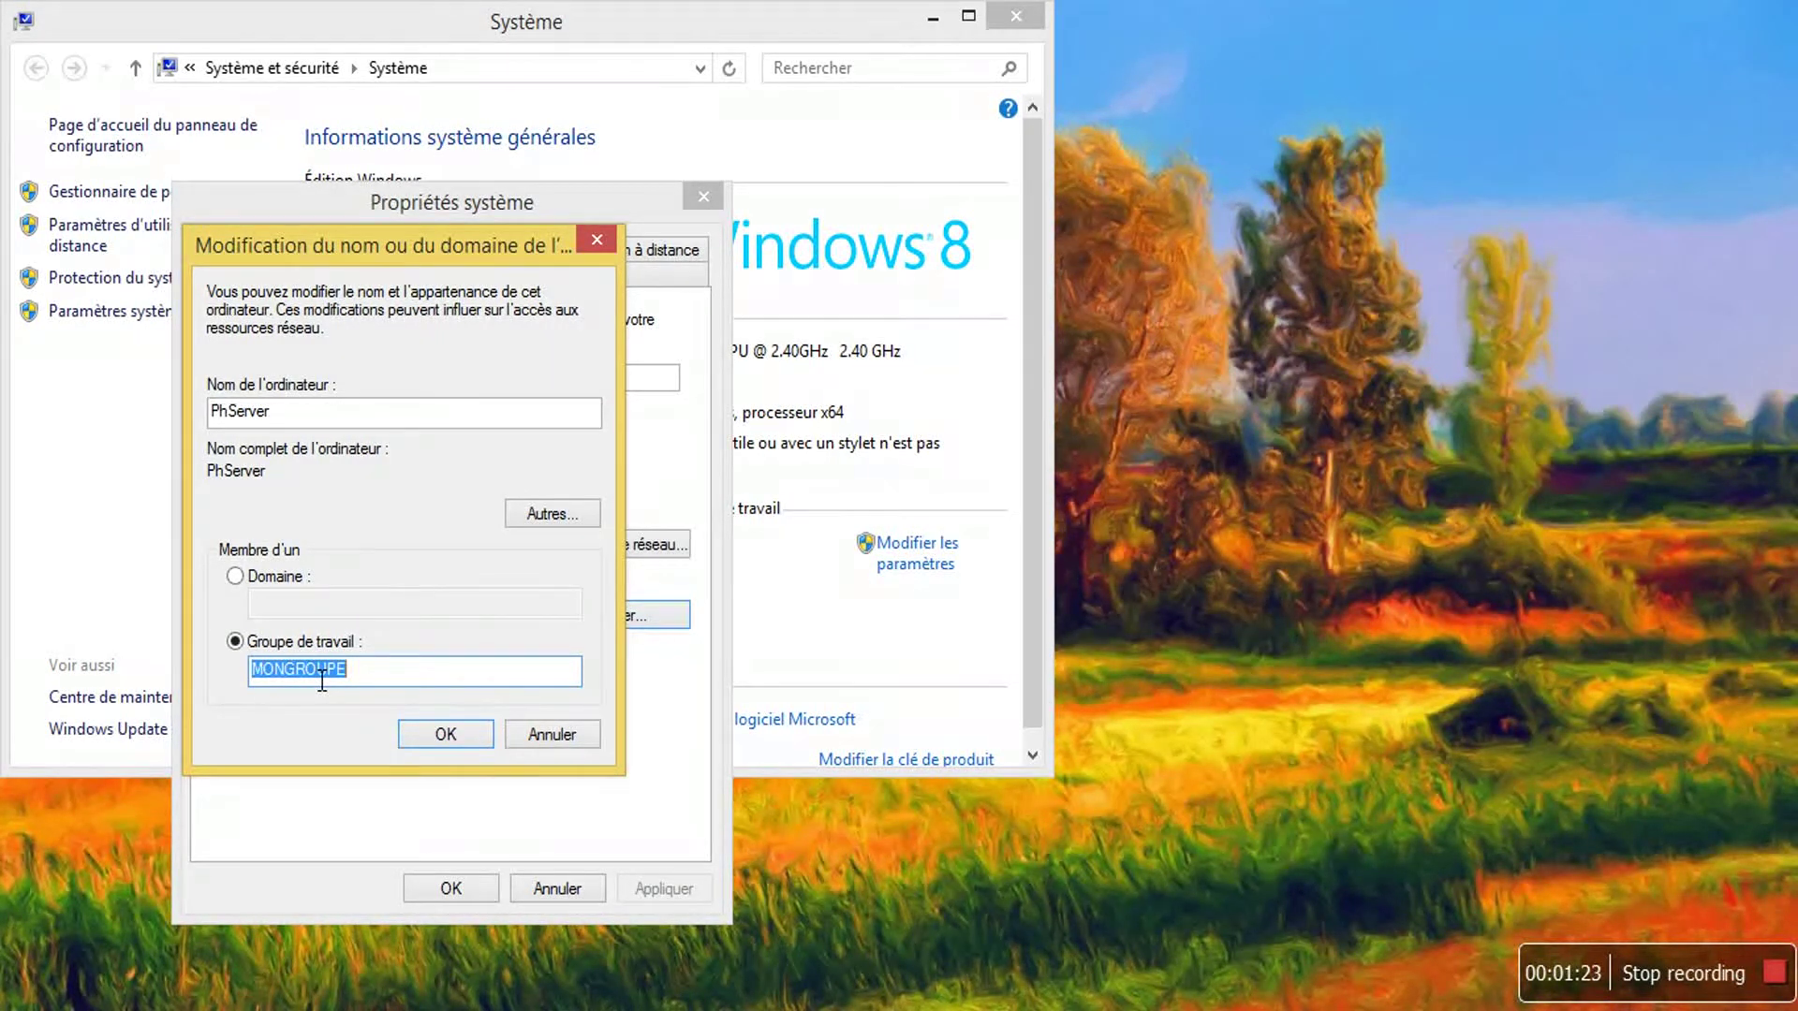
type("PHARMACIA")
left_click(436, 742)
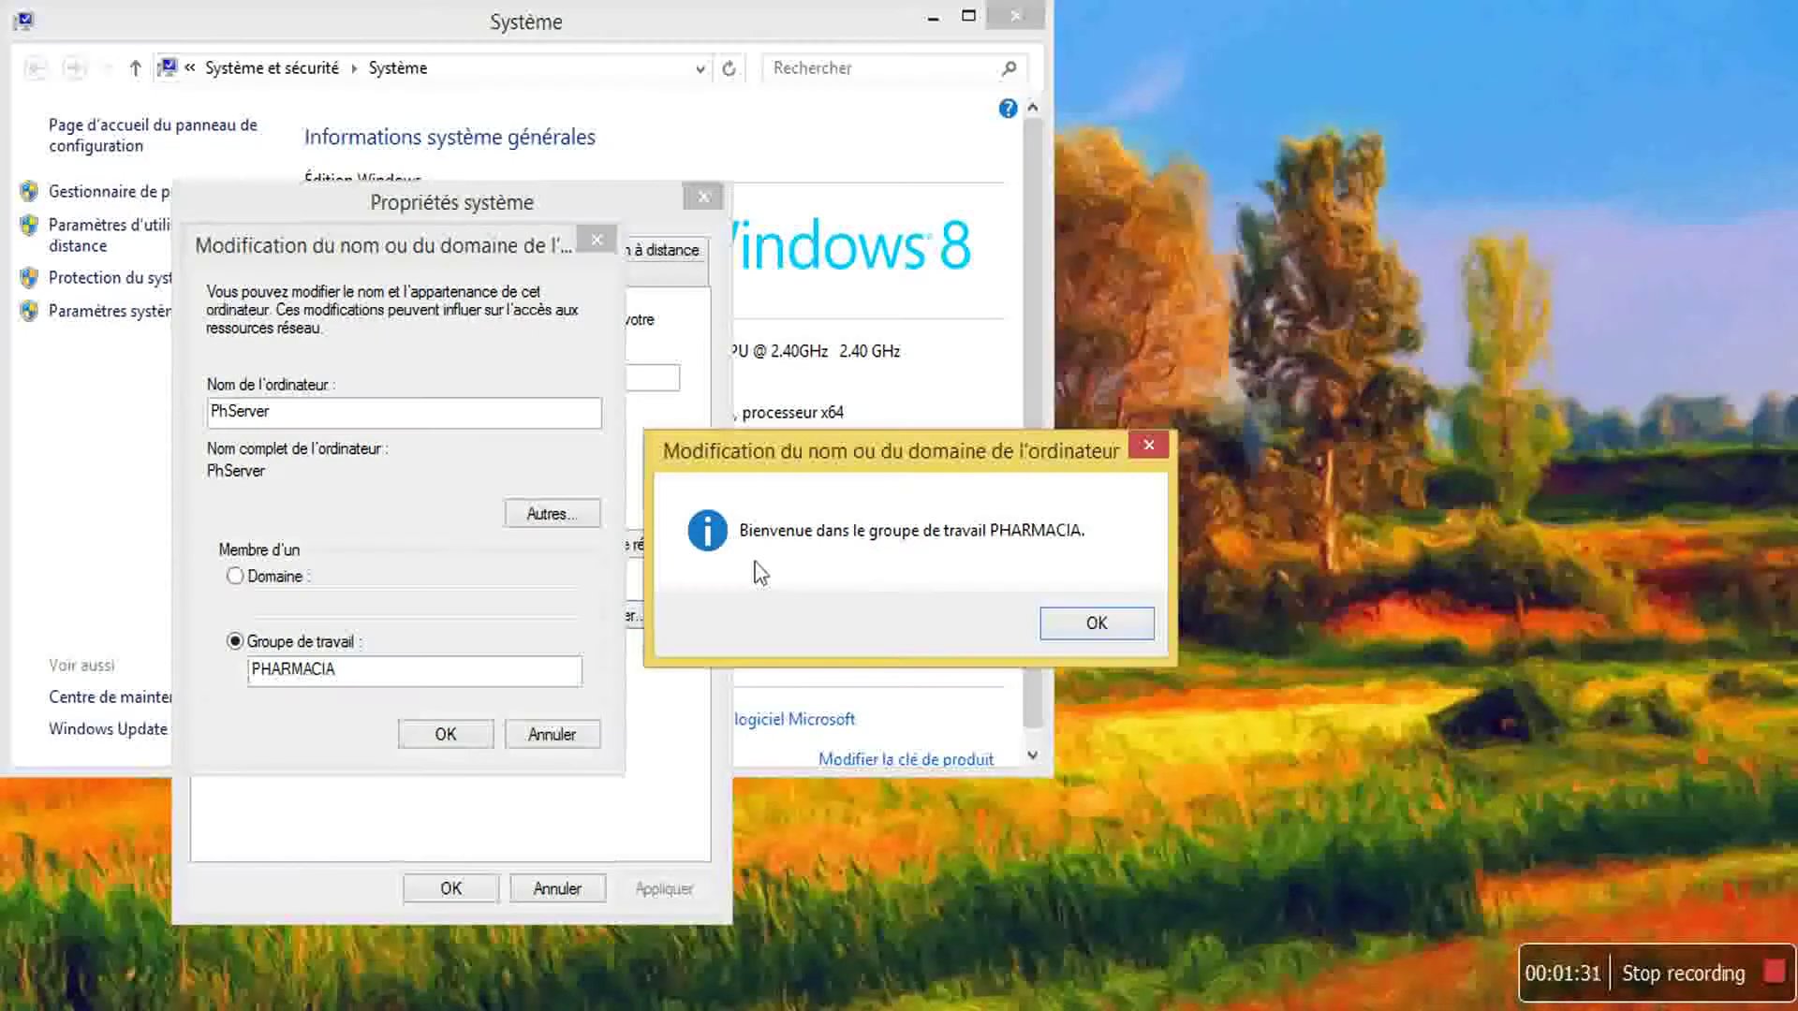
left_click(1088, 626)
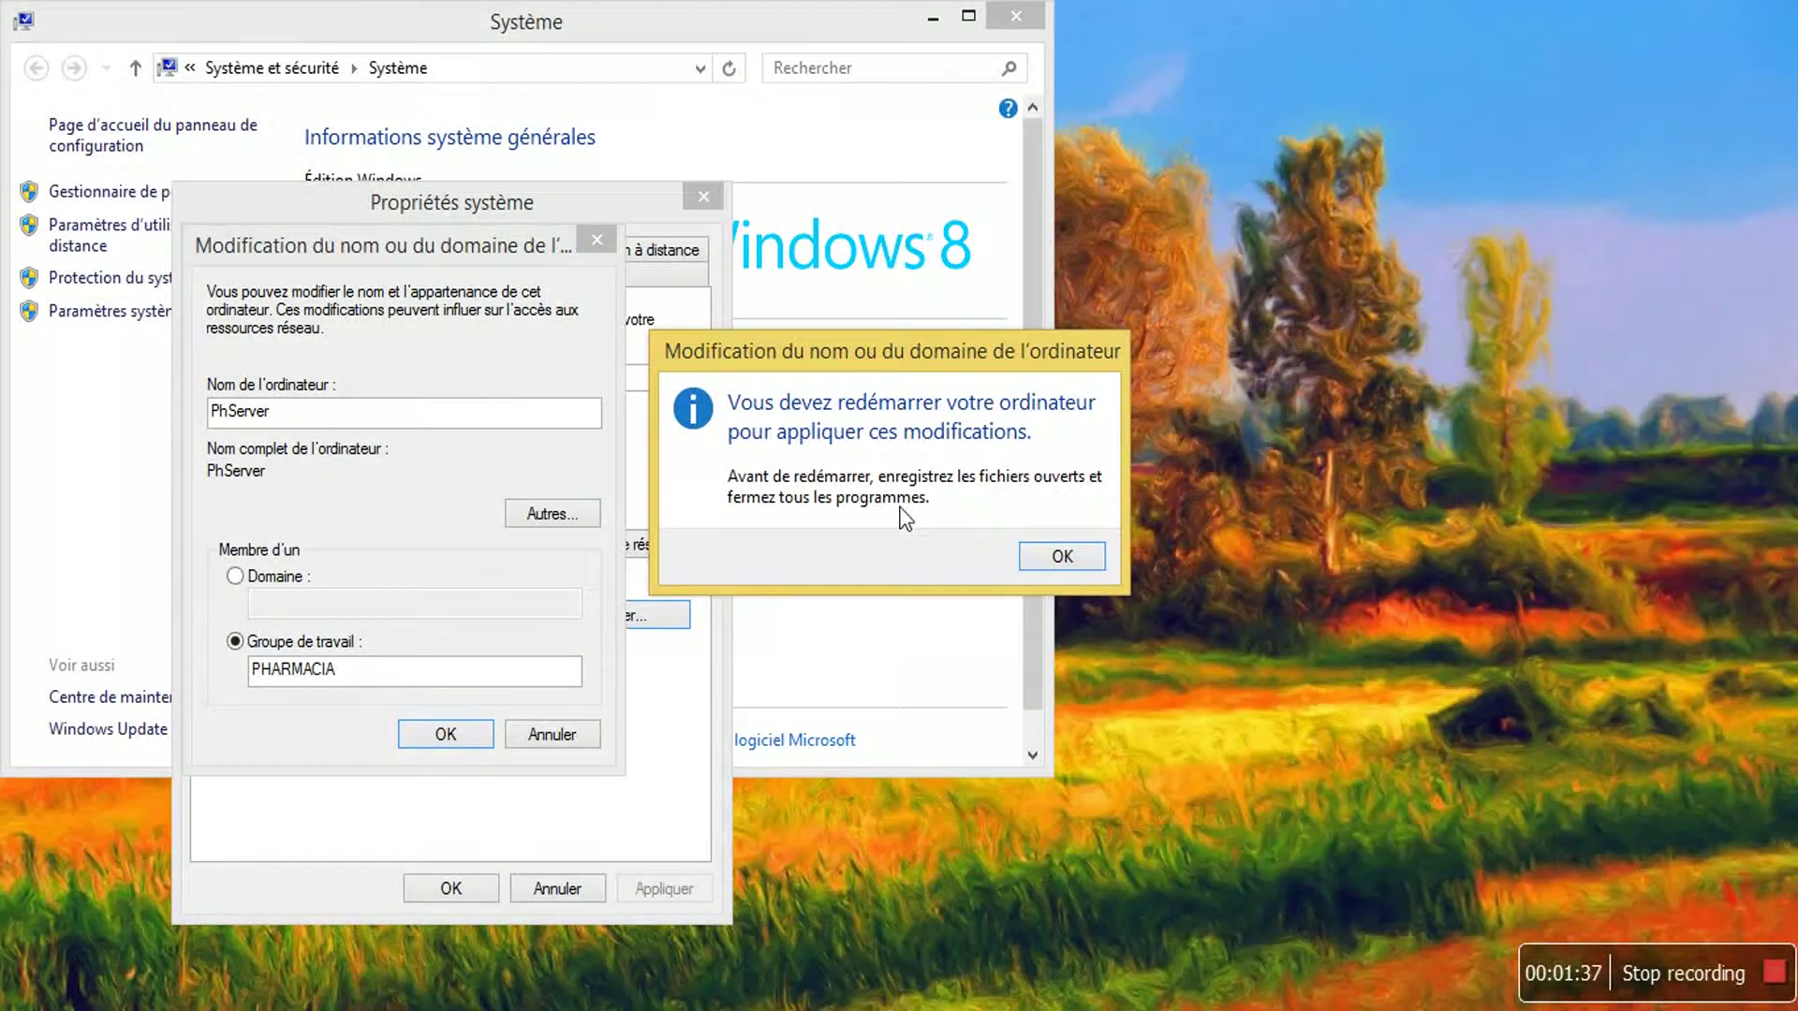
left_click(1059, 558)
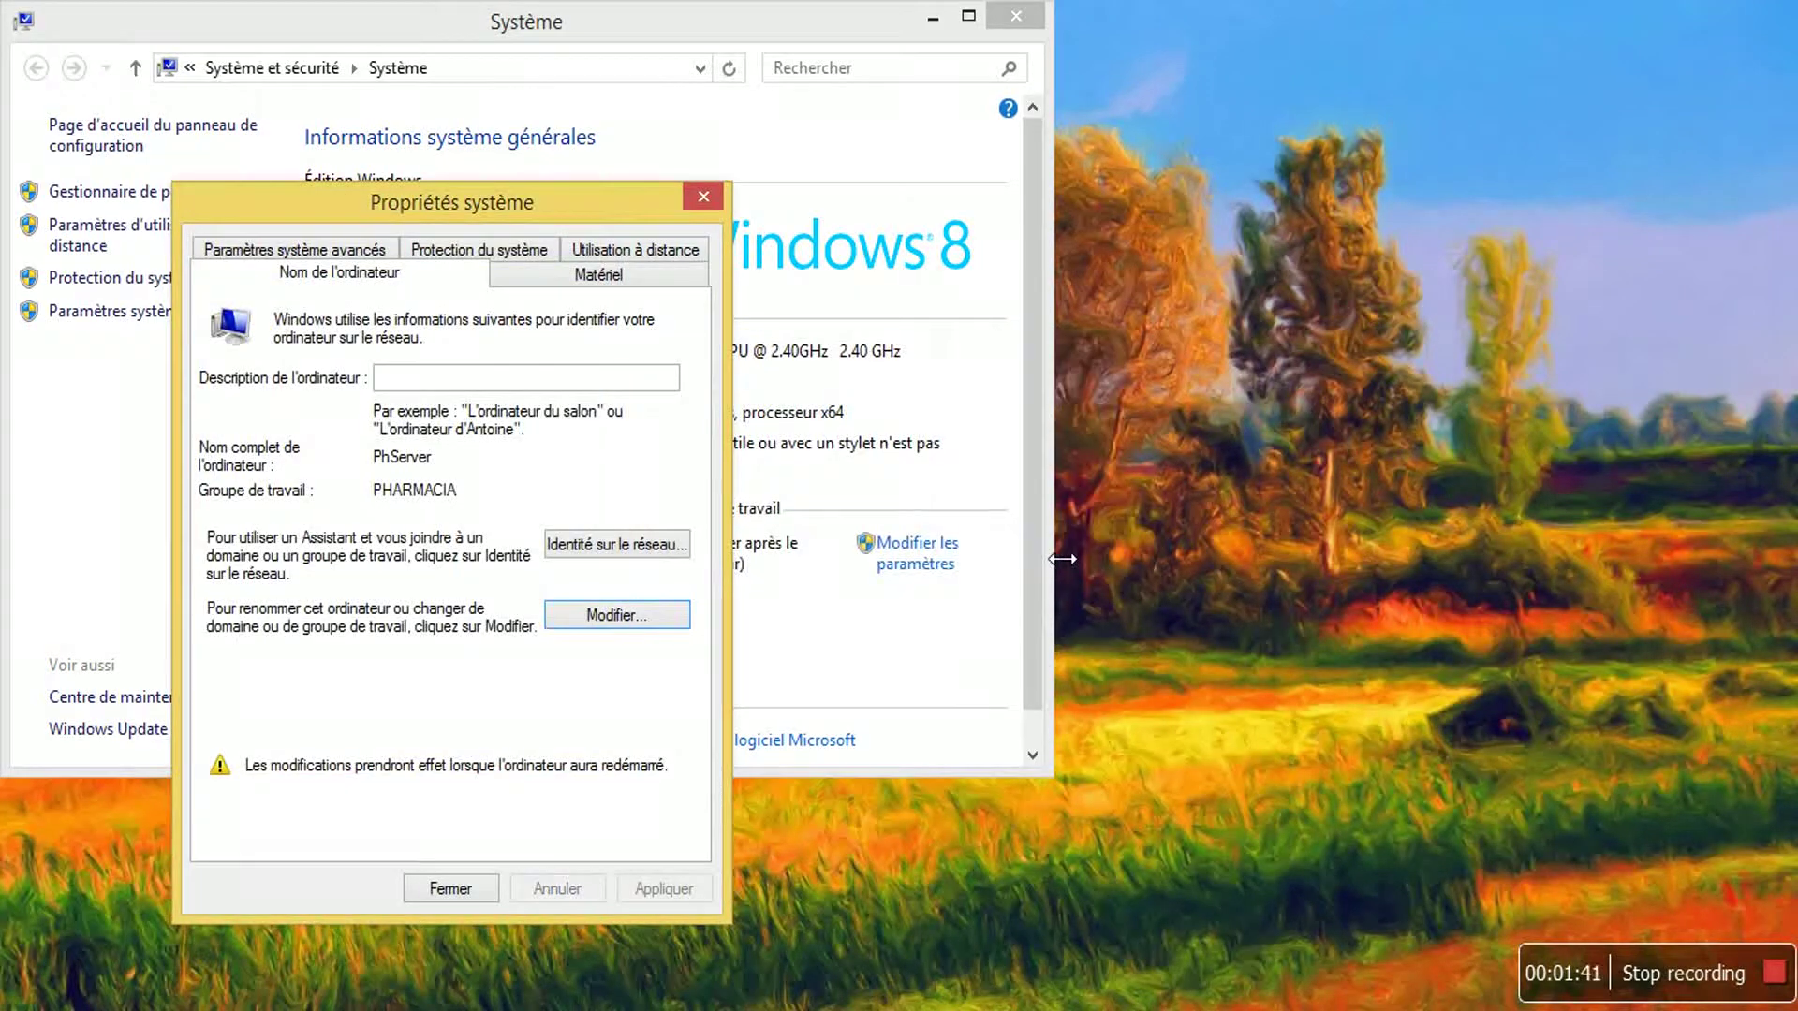
left_click(468, 890)
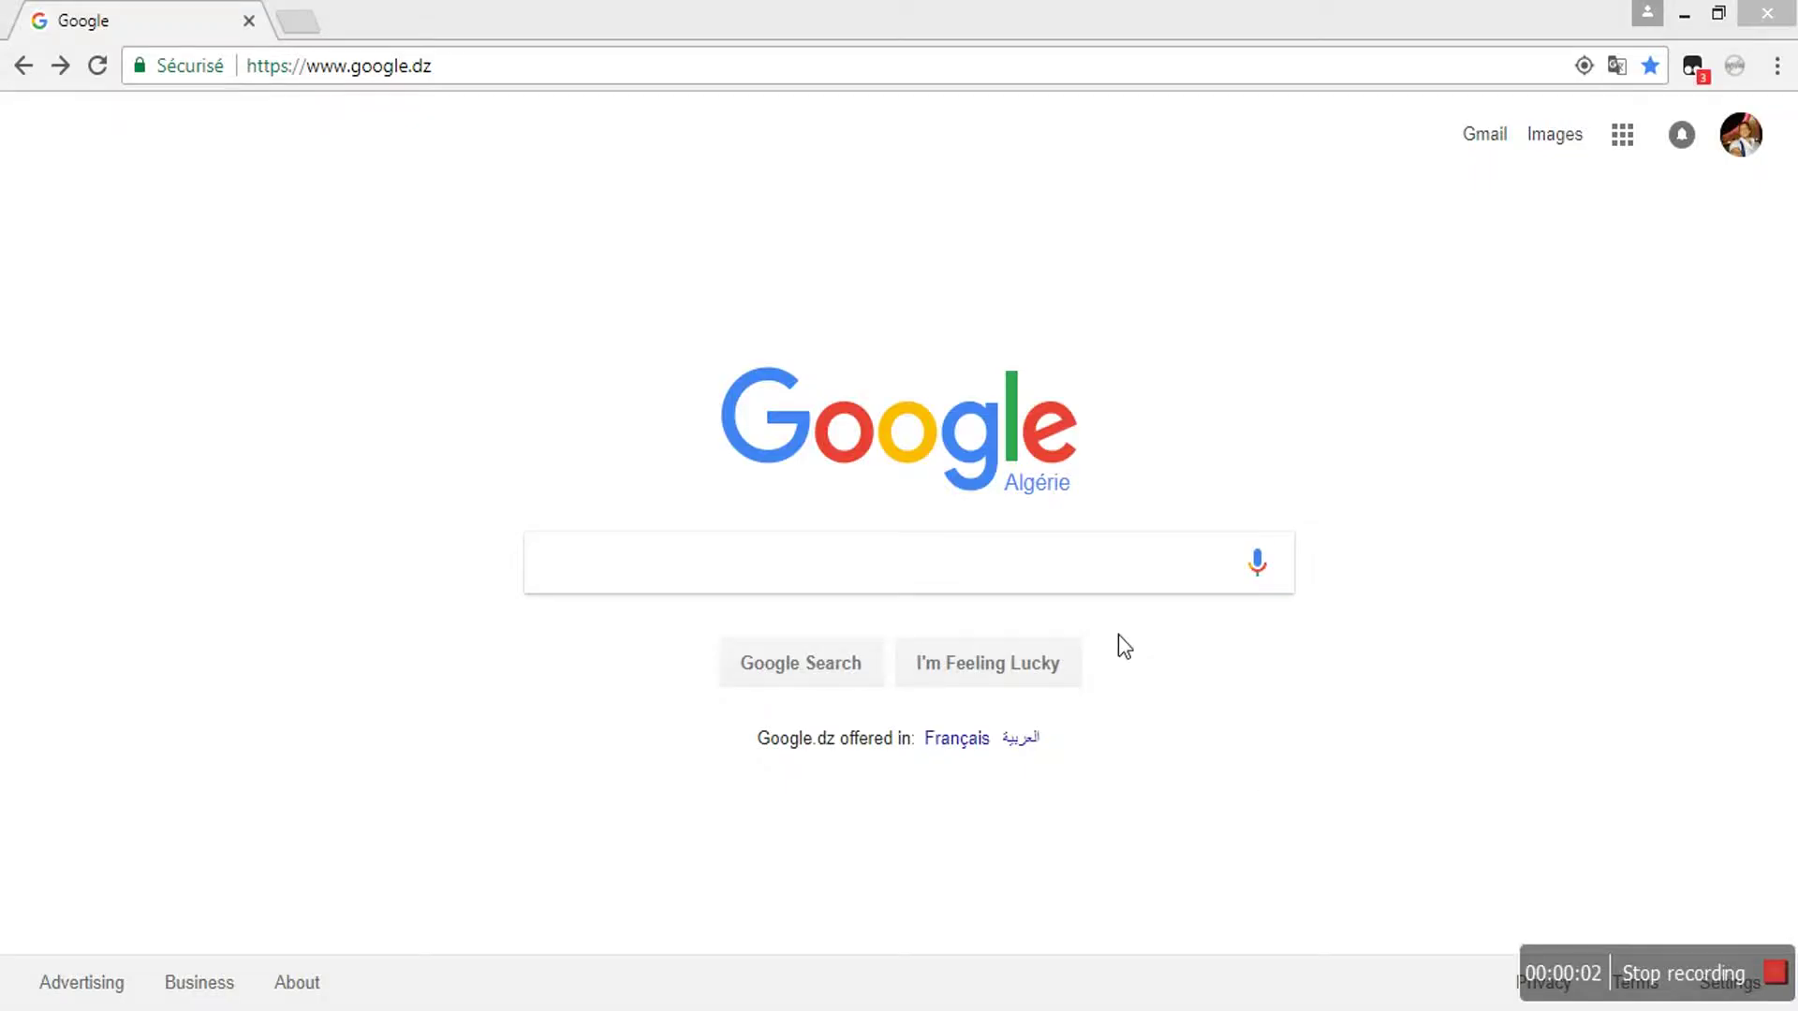
- Search Google in the web browser for "mysql server" and open the Download MySQL Installer page
left_click(1053, 588)
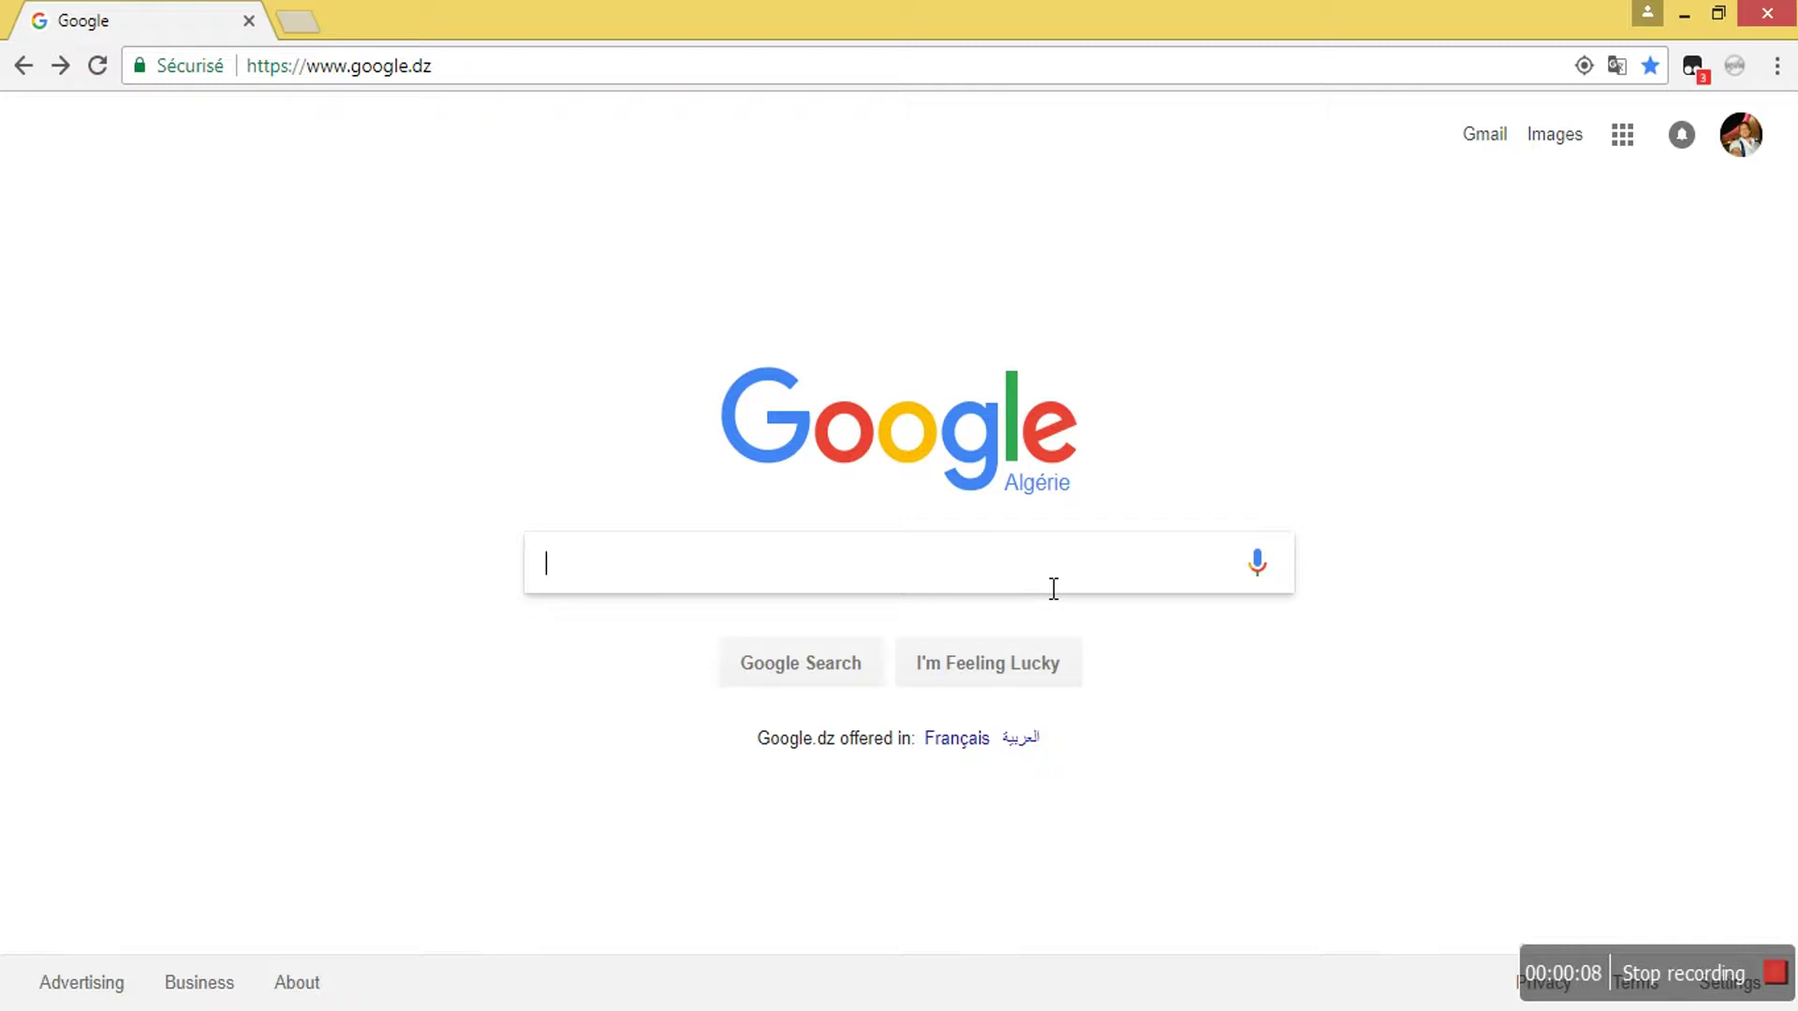
type("my")
key("Down")
key("Return")
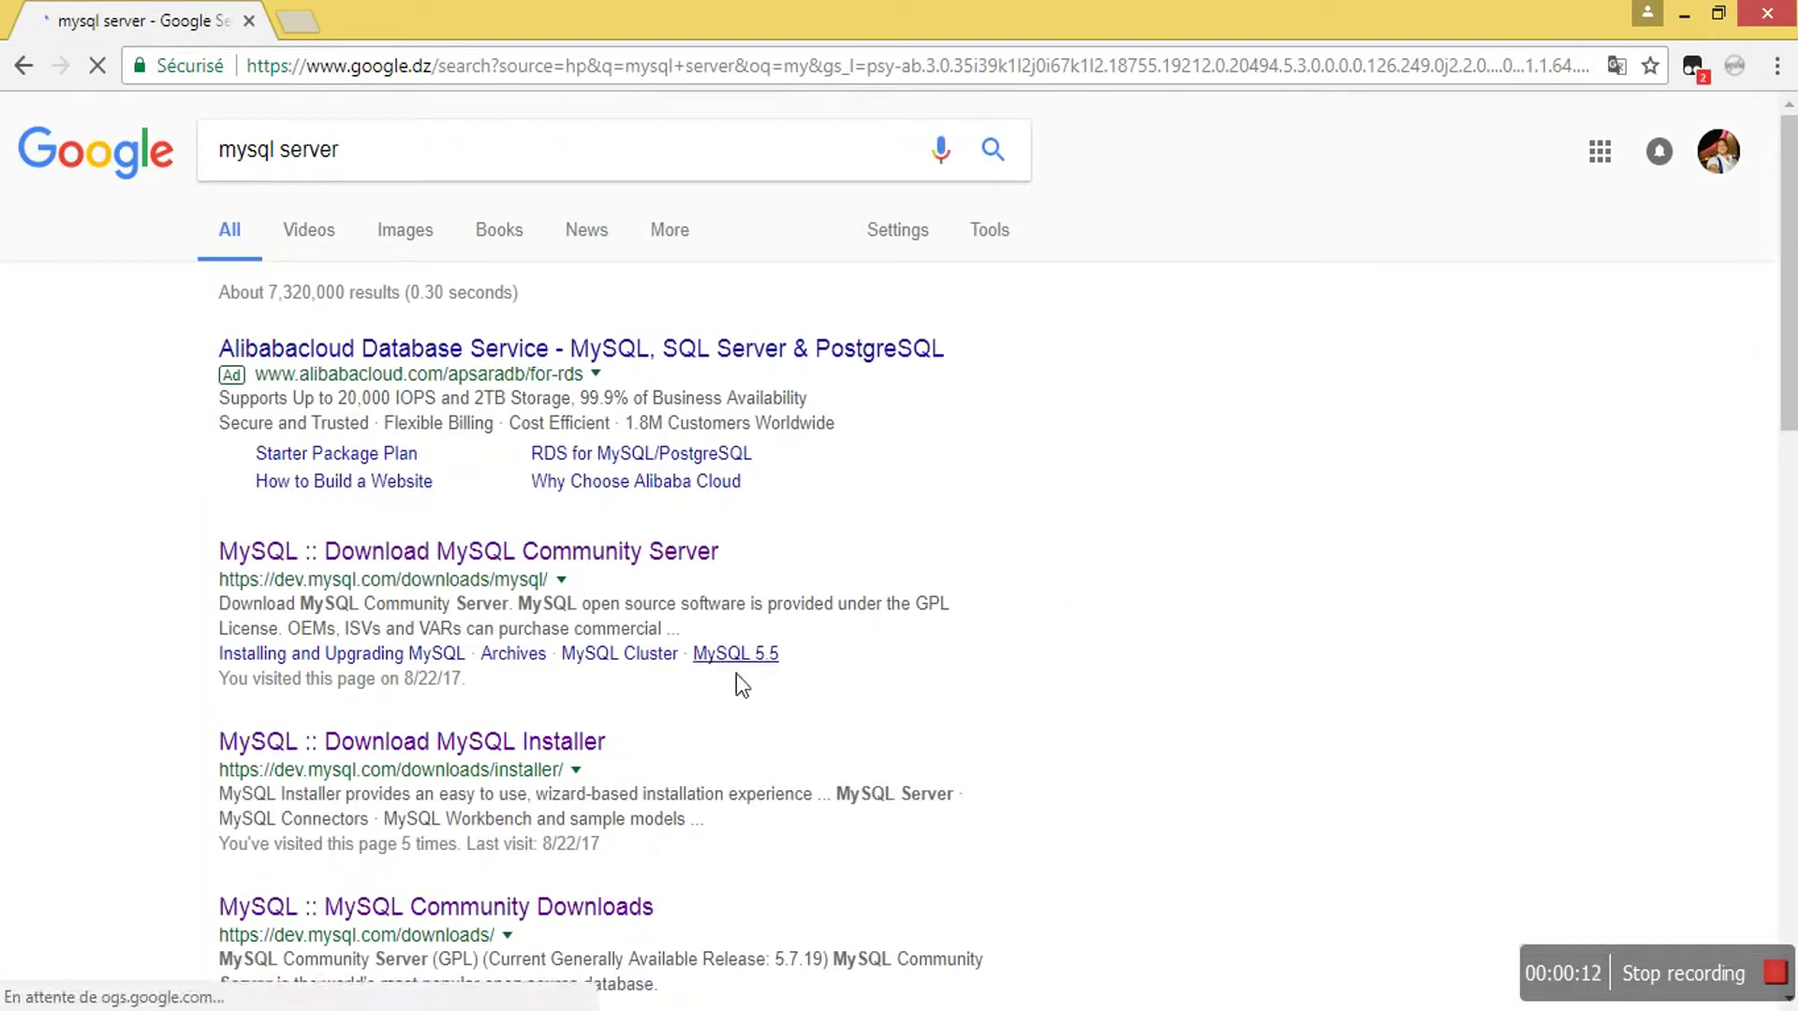
left_click(468, 742)
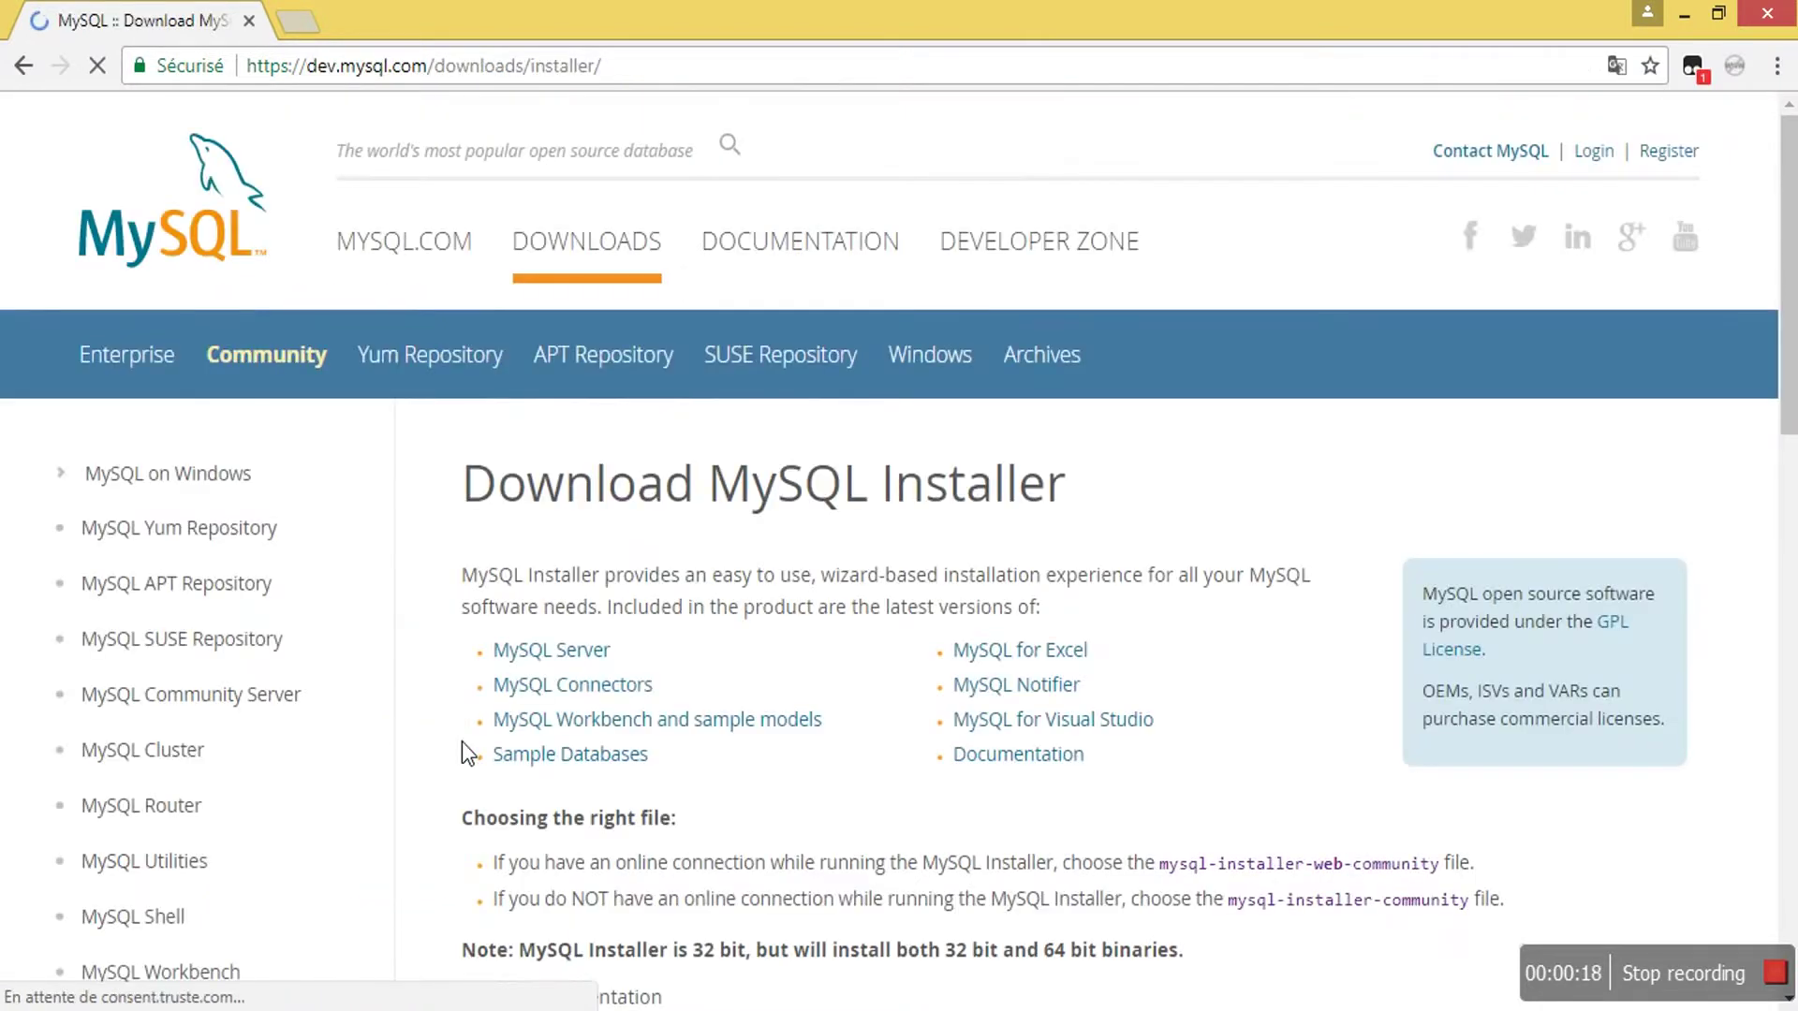
- Download the 378.8M installer mysql-installer-community-5.7.19.0.msi without logging in and save it to the desktop (Bureau)
scroll(553, 679, "down", 7)
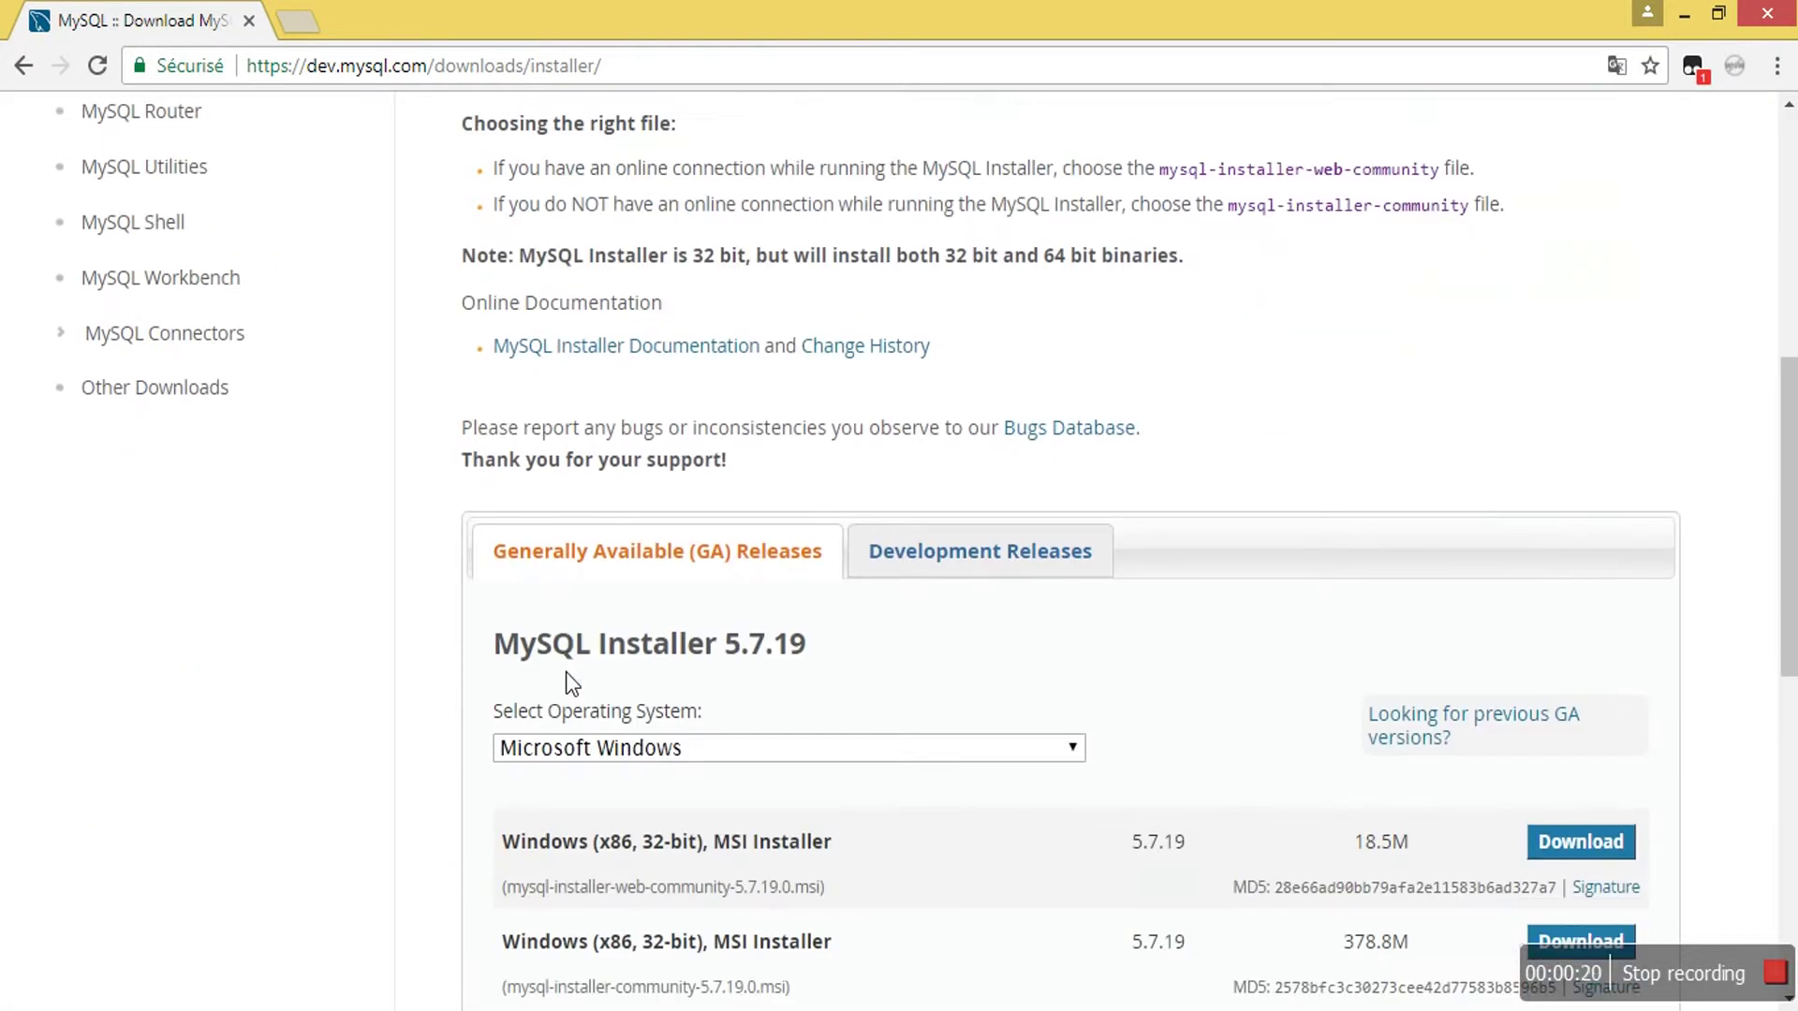
scroll(565, 671, "down", 3)
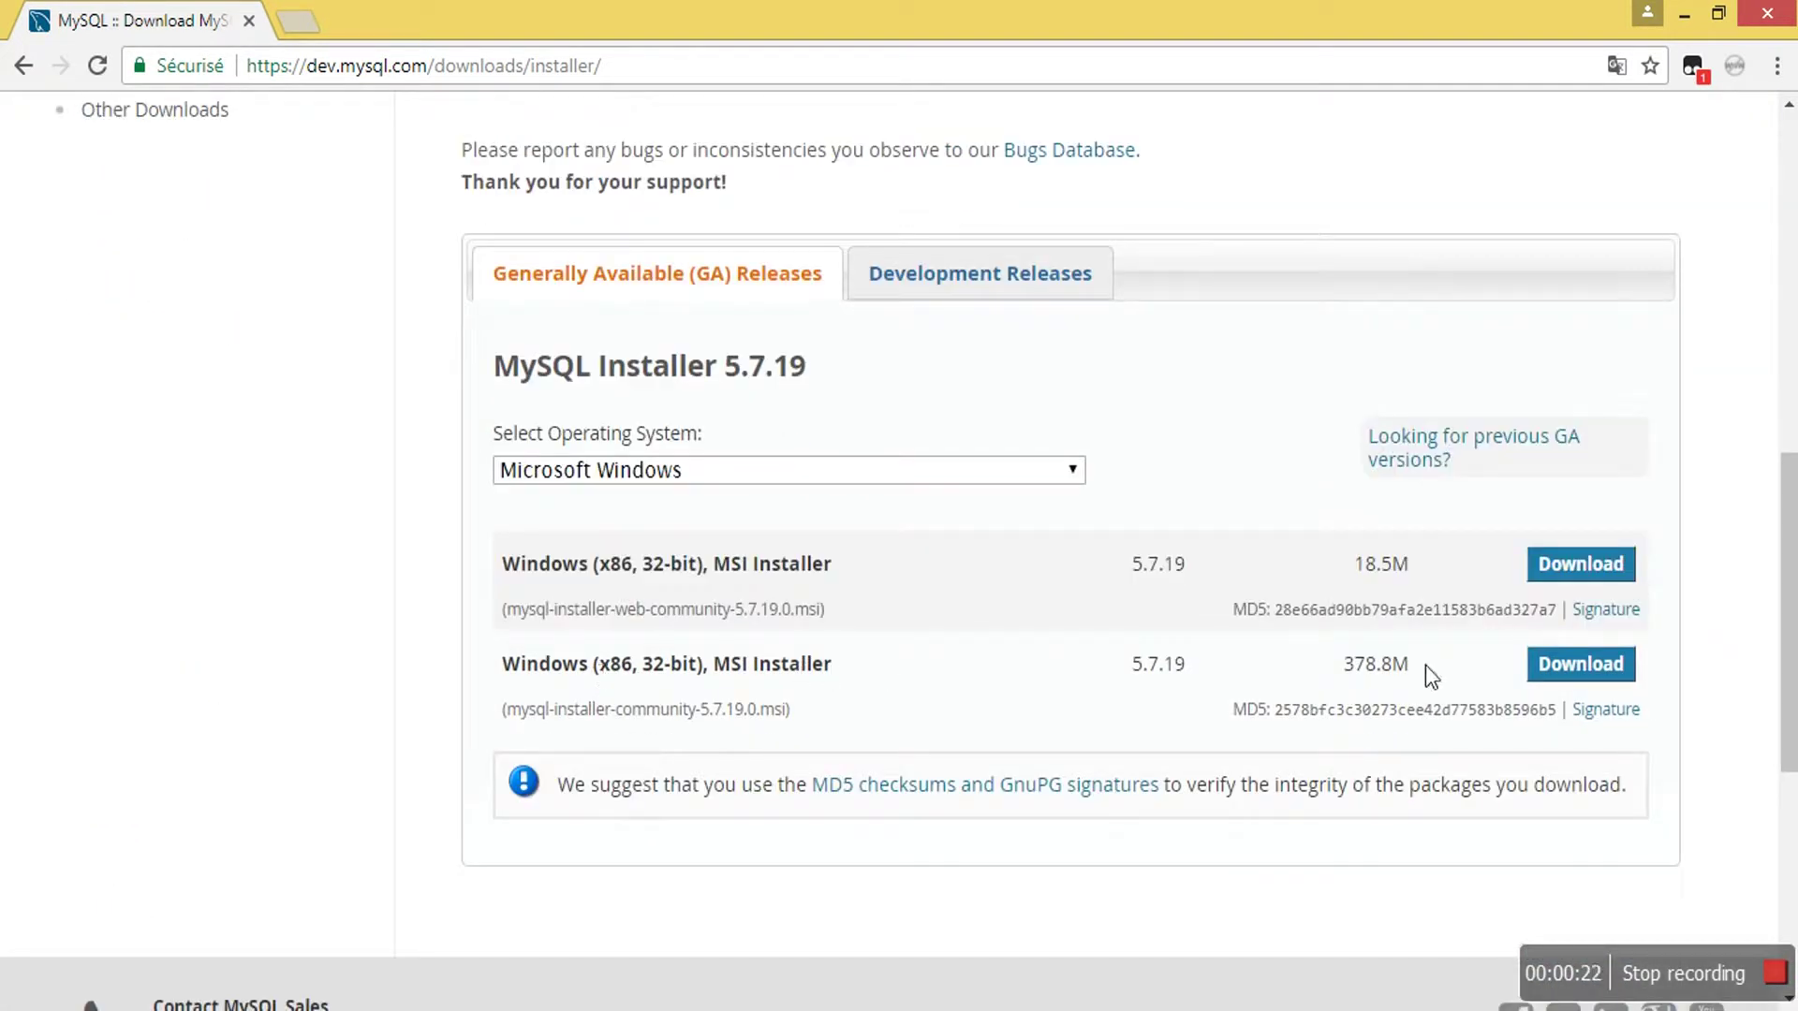
left_click(1611, 666)
scroll(983, 690, "down", 5)
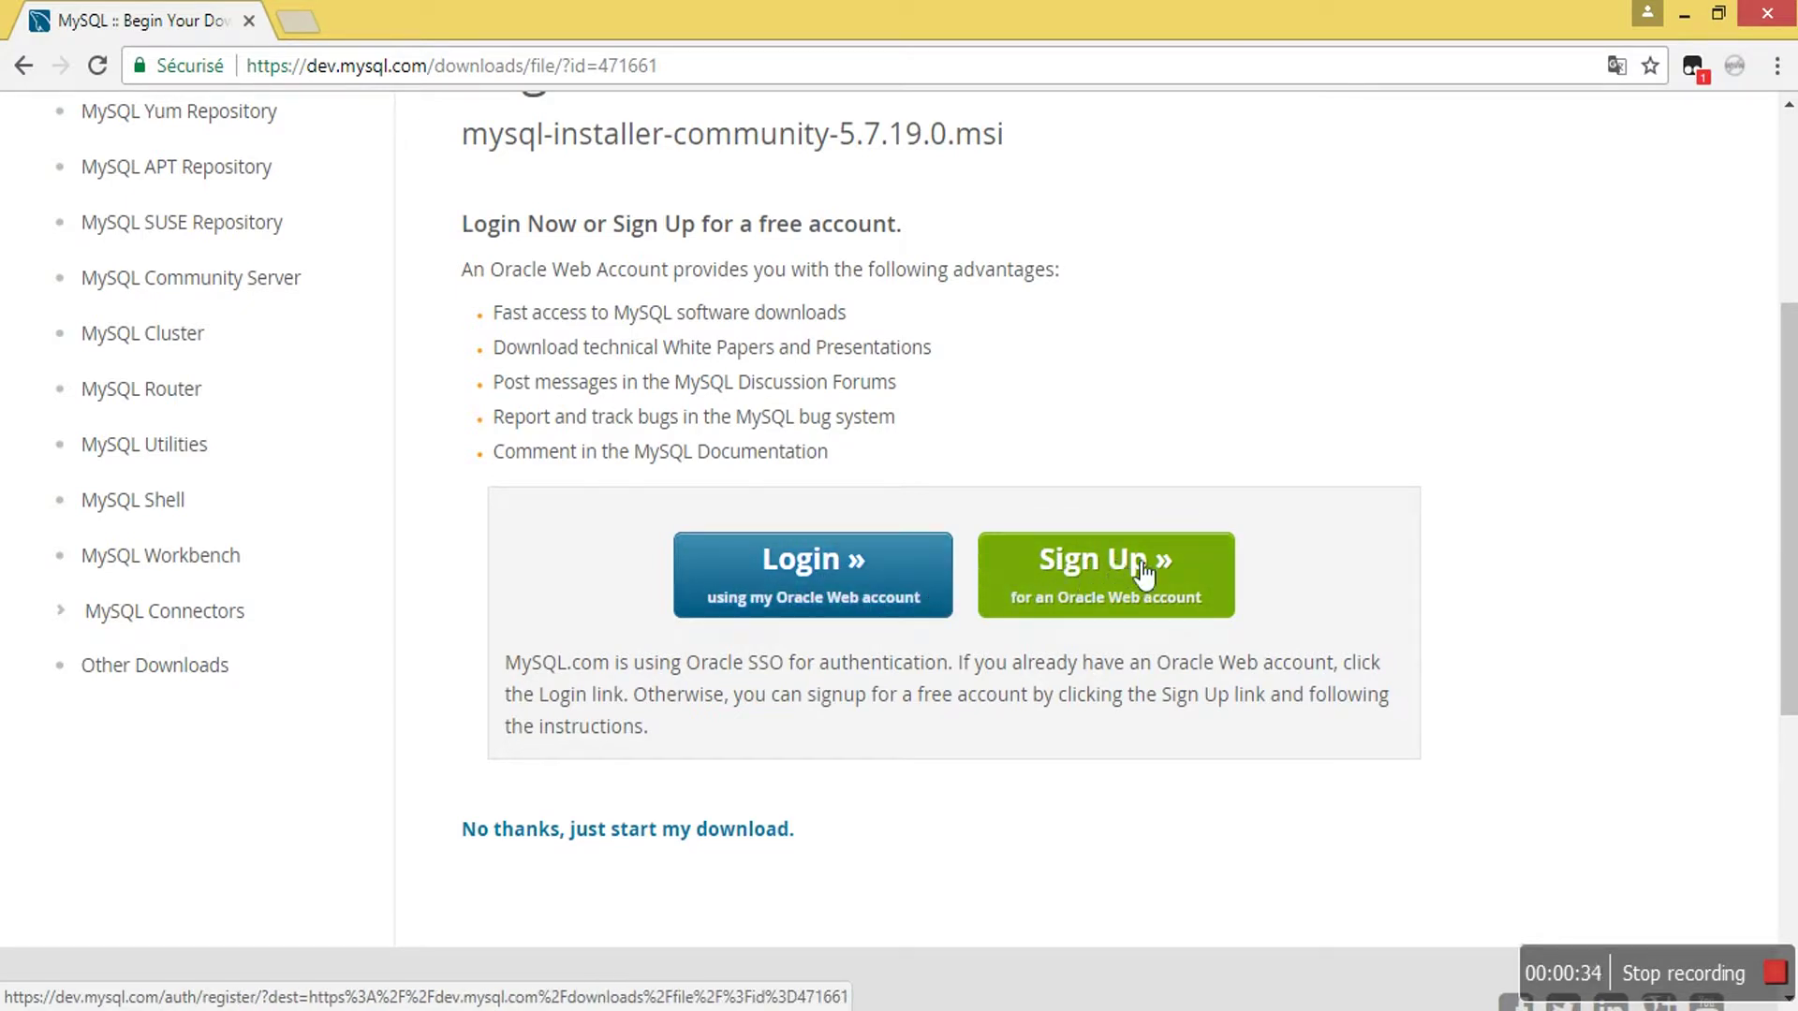
left_click(610, 843)
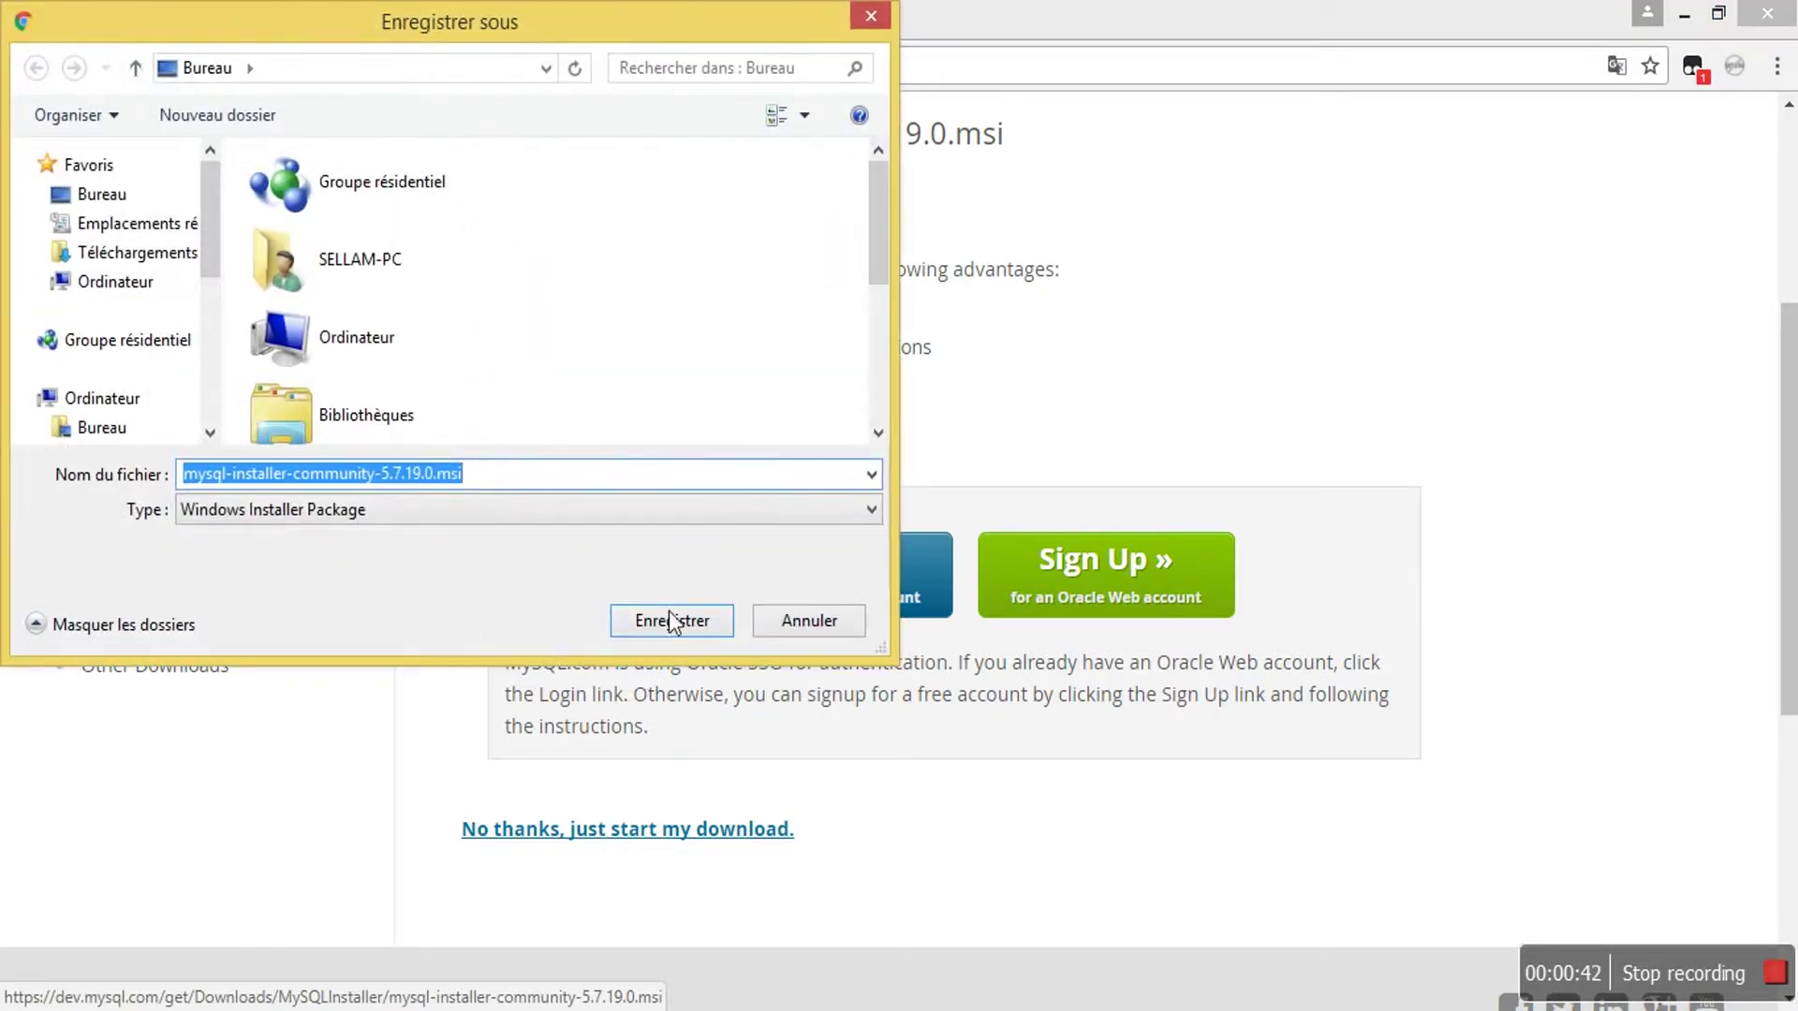
left_click(671, 622)
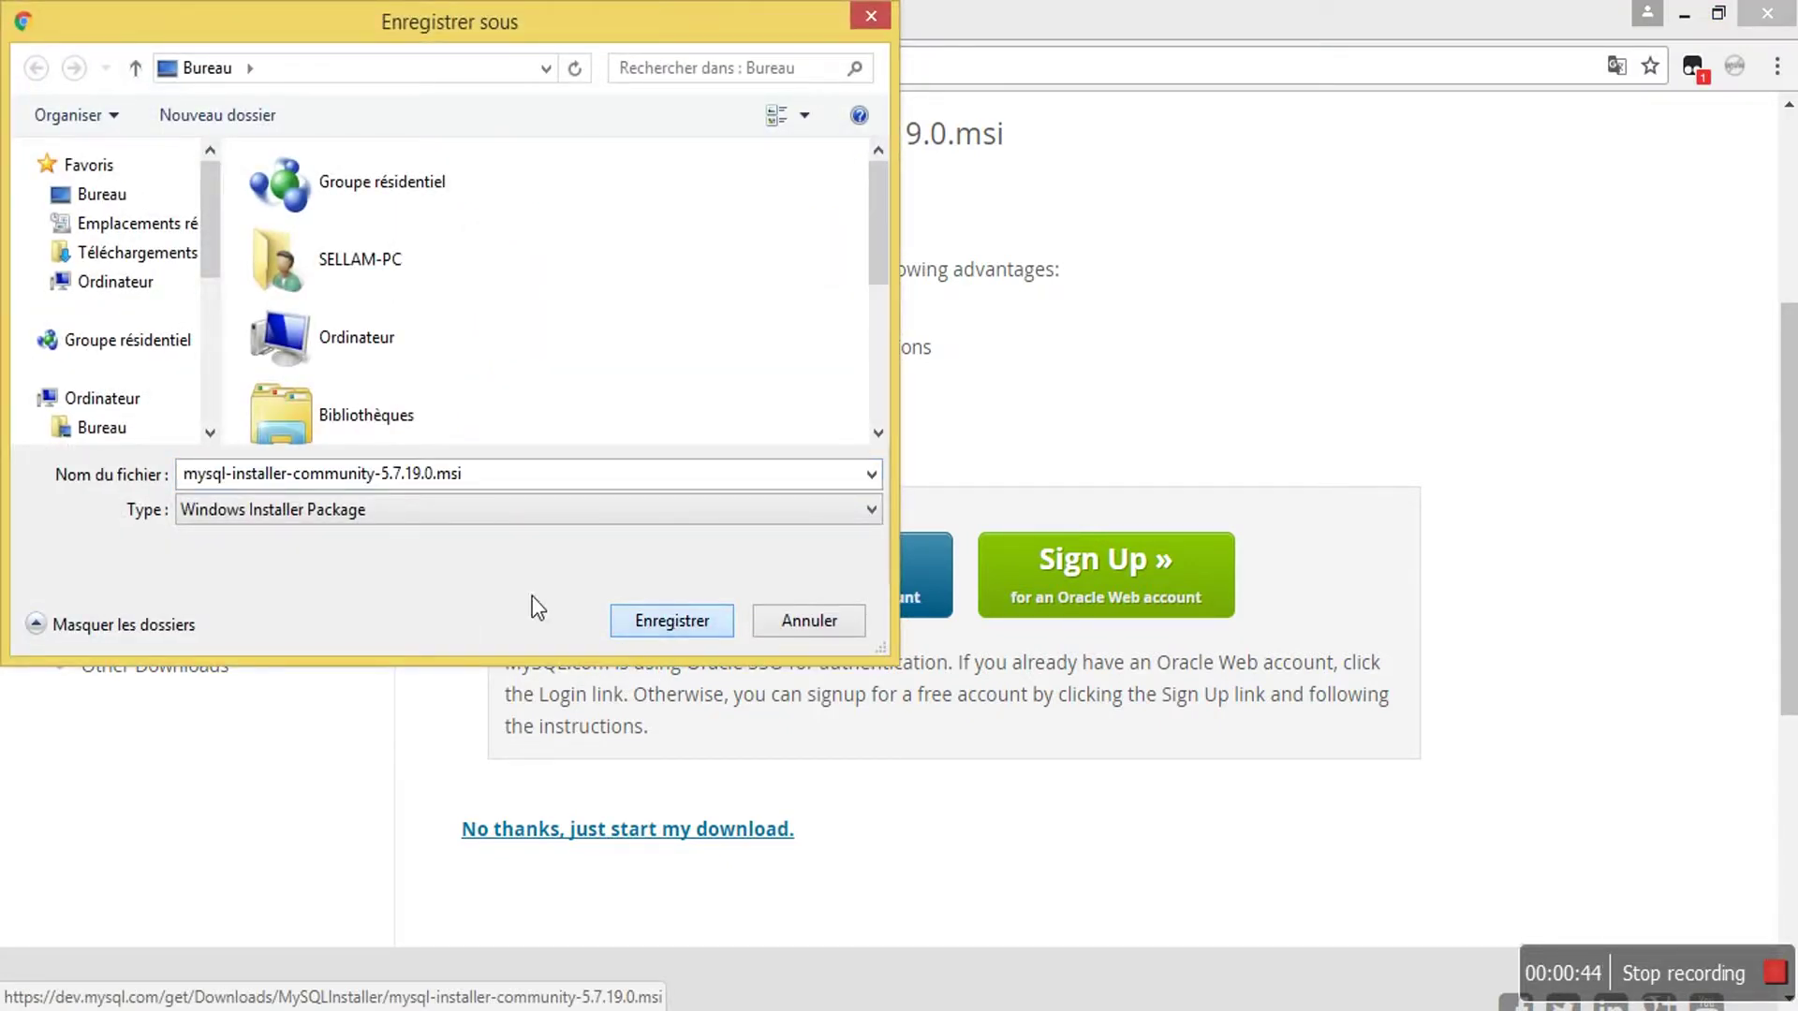
left_click_drag(886, 249, 873, 384)
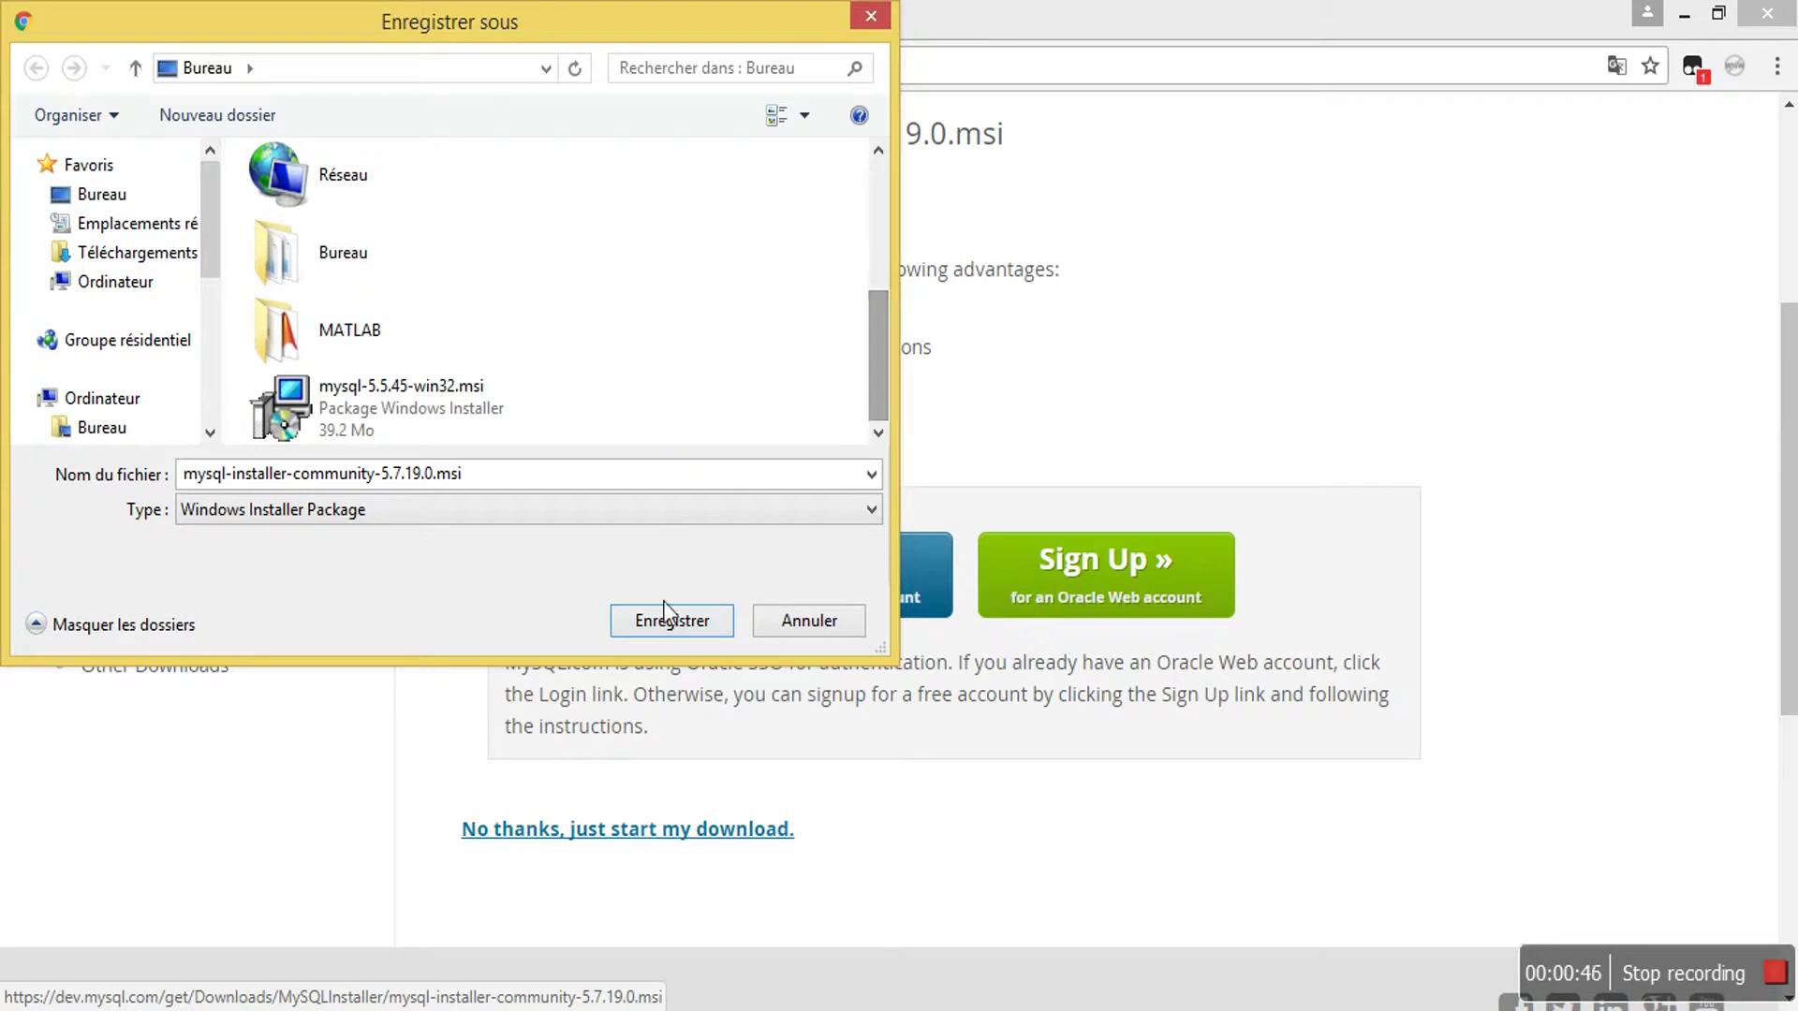
left_click(659, 633)
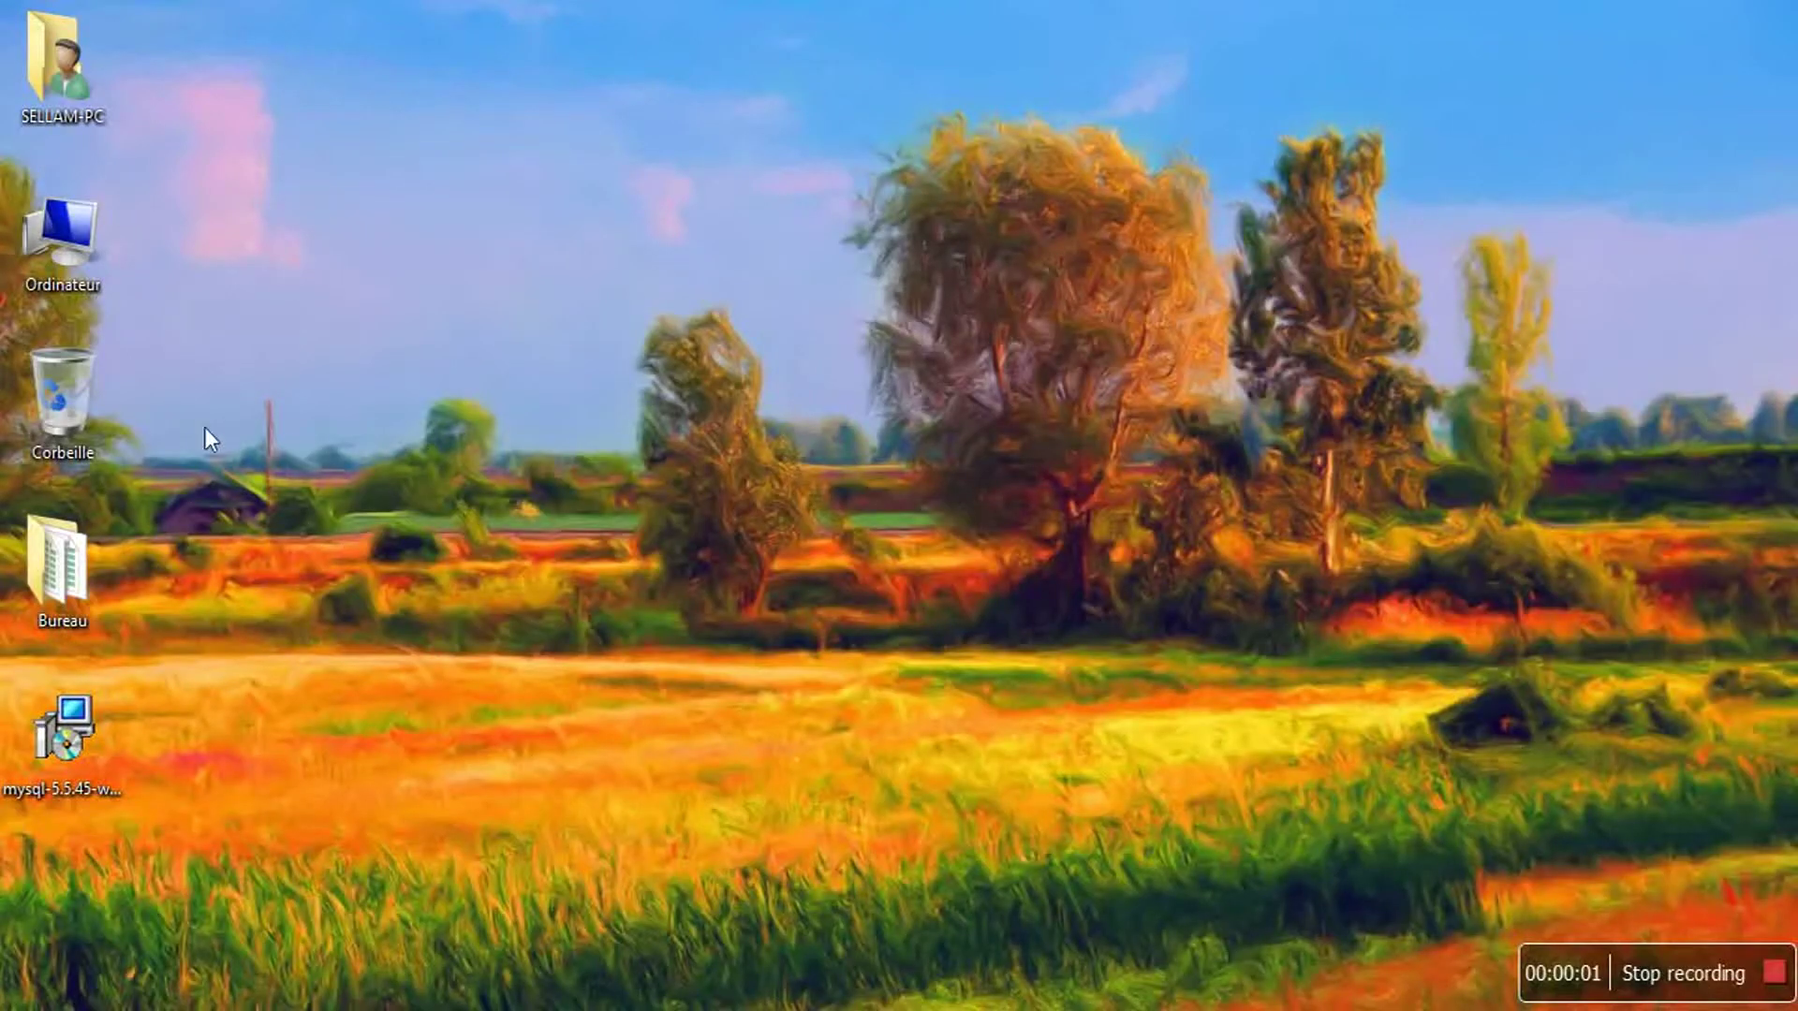
- Launch the mysql-5.5.45-win32.msi installer from the desktop and accept the license agreement
left_click(97, 723)
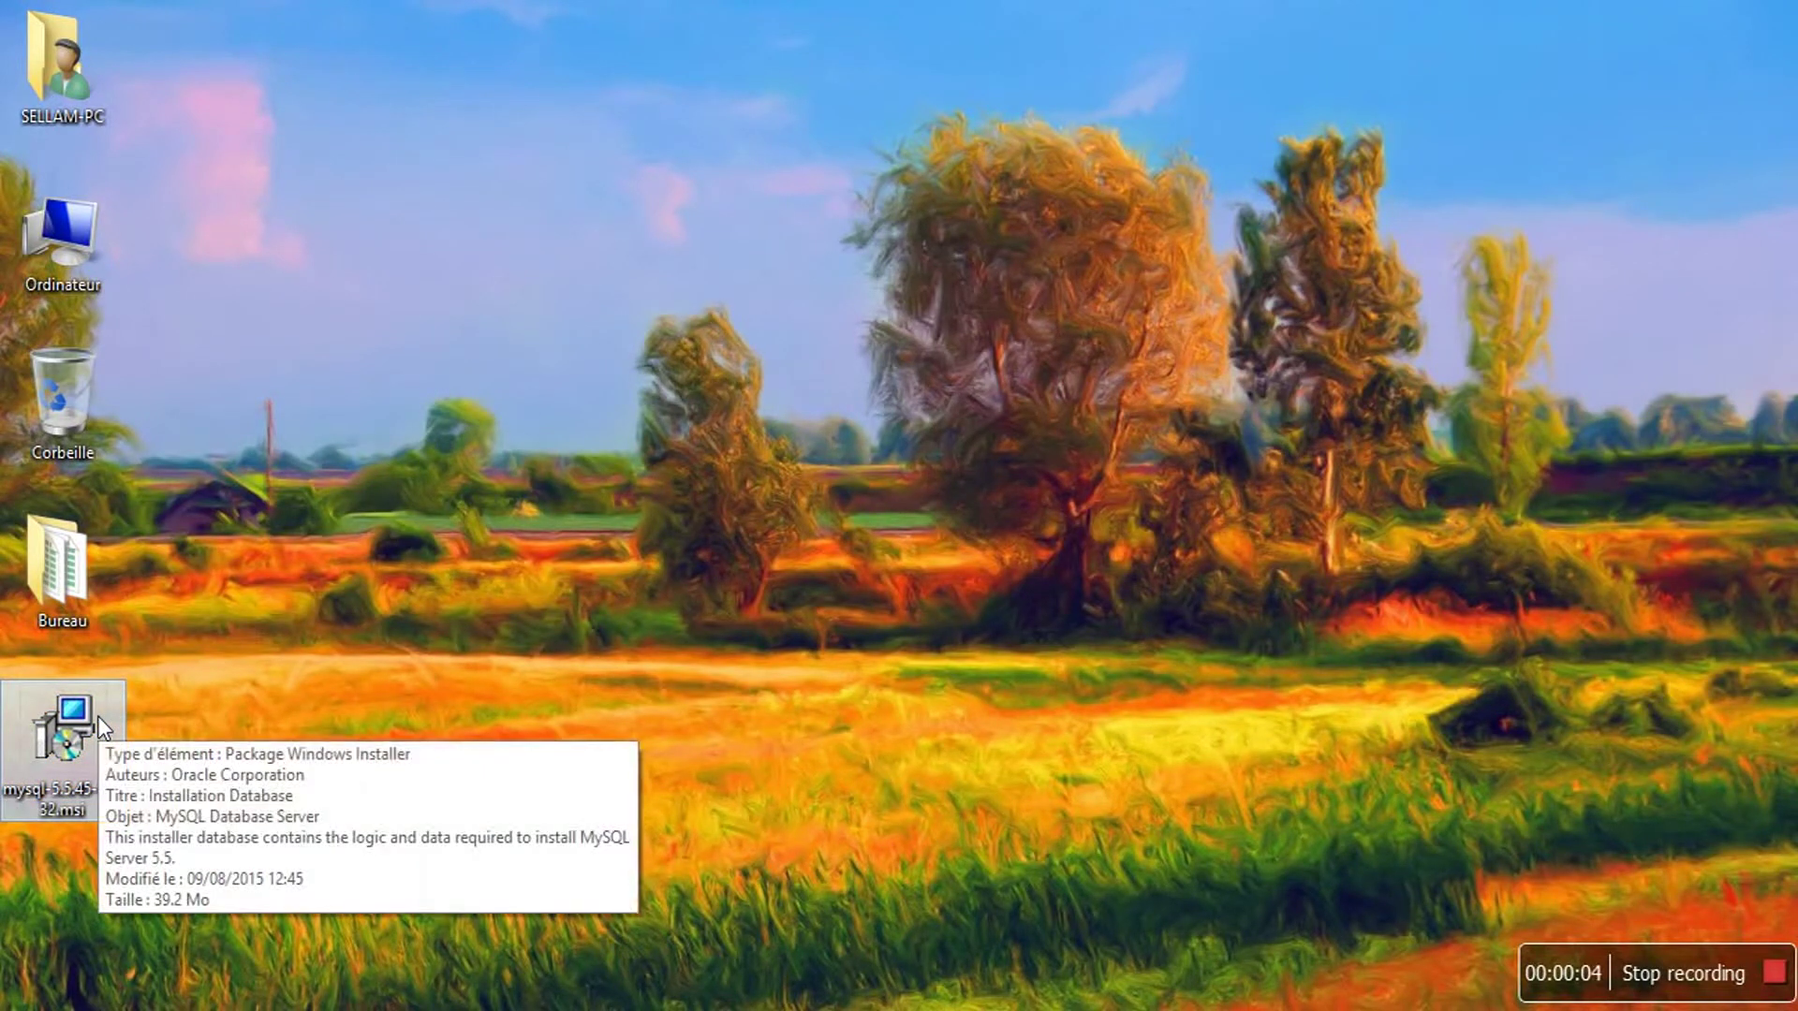
double_click(77, 716)
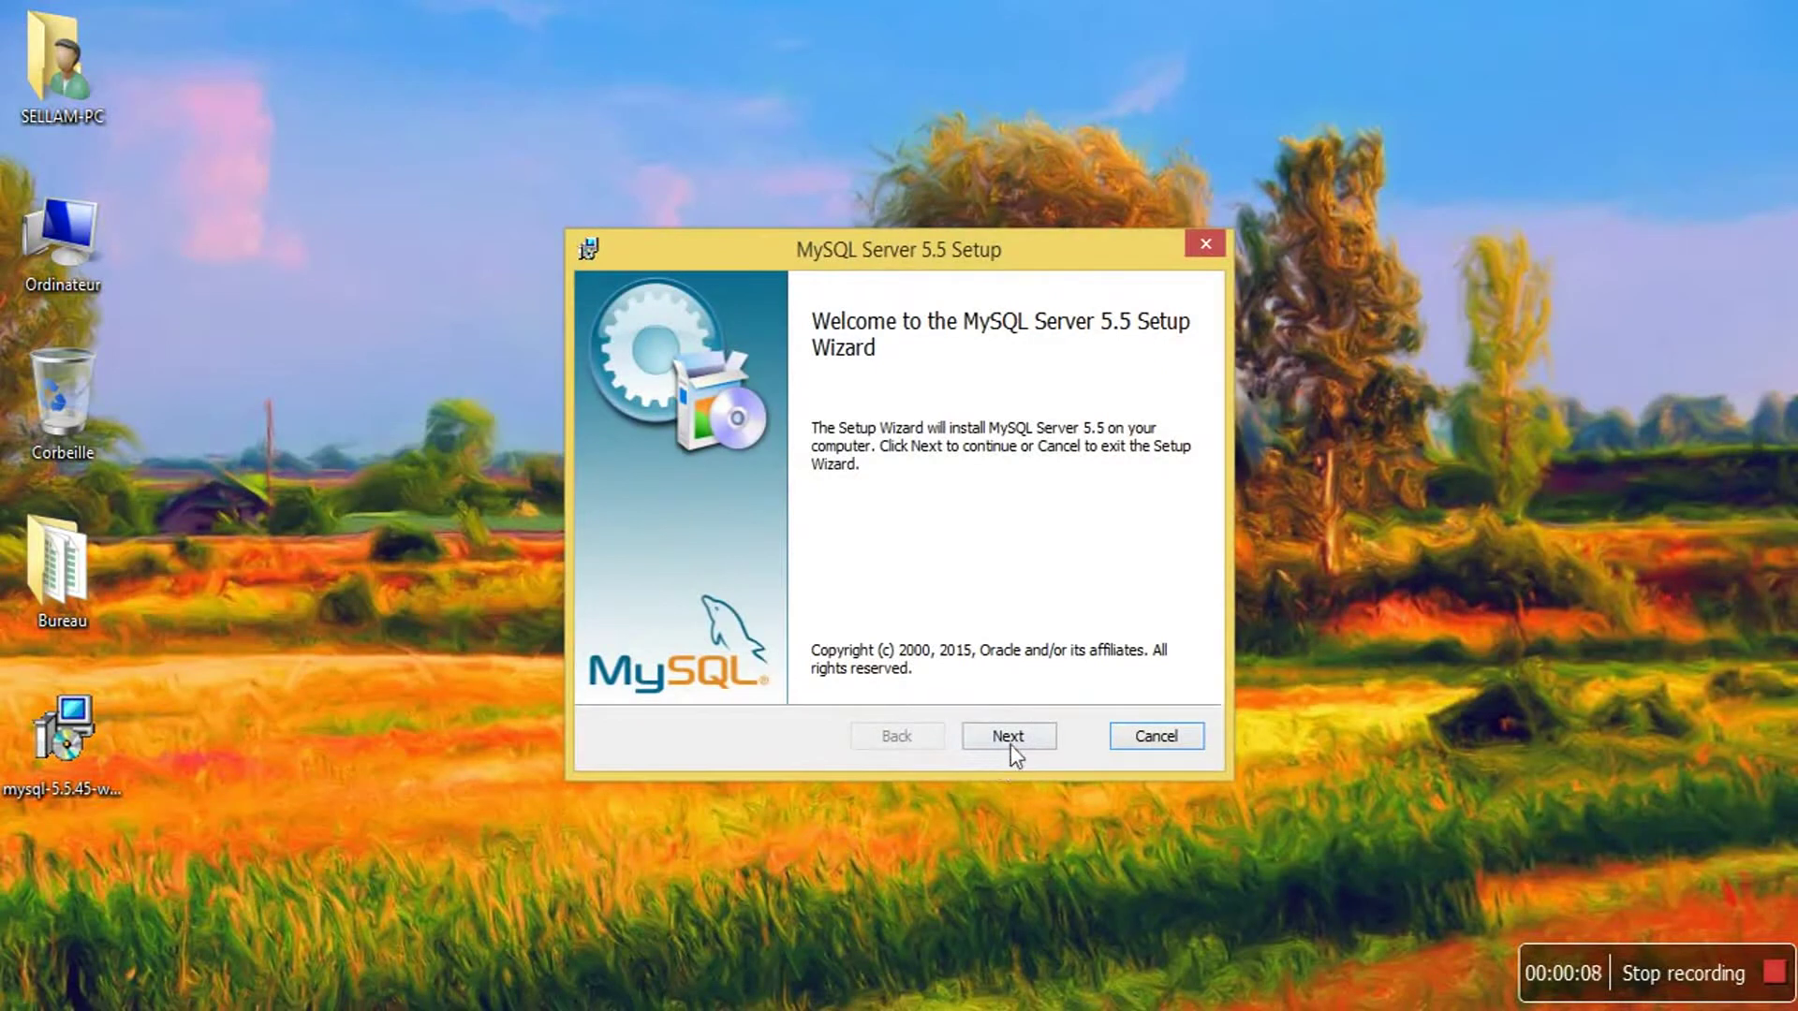
left_click(1009, 737)
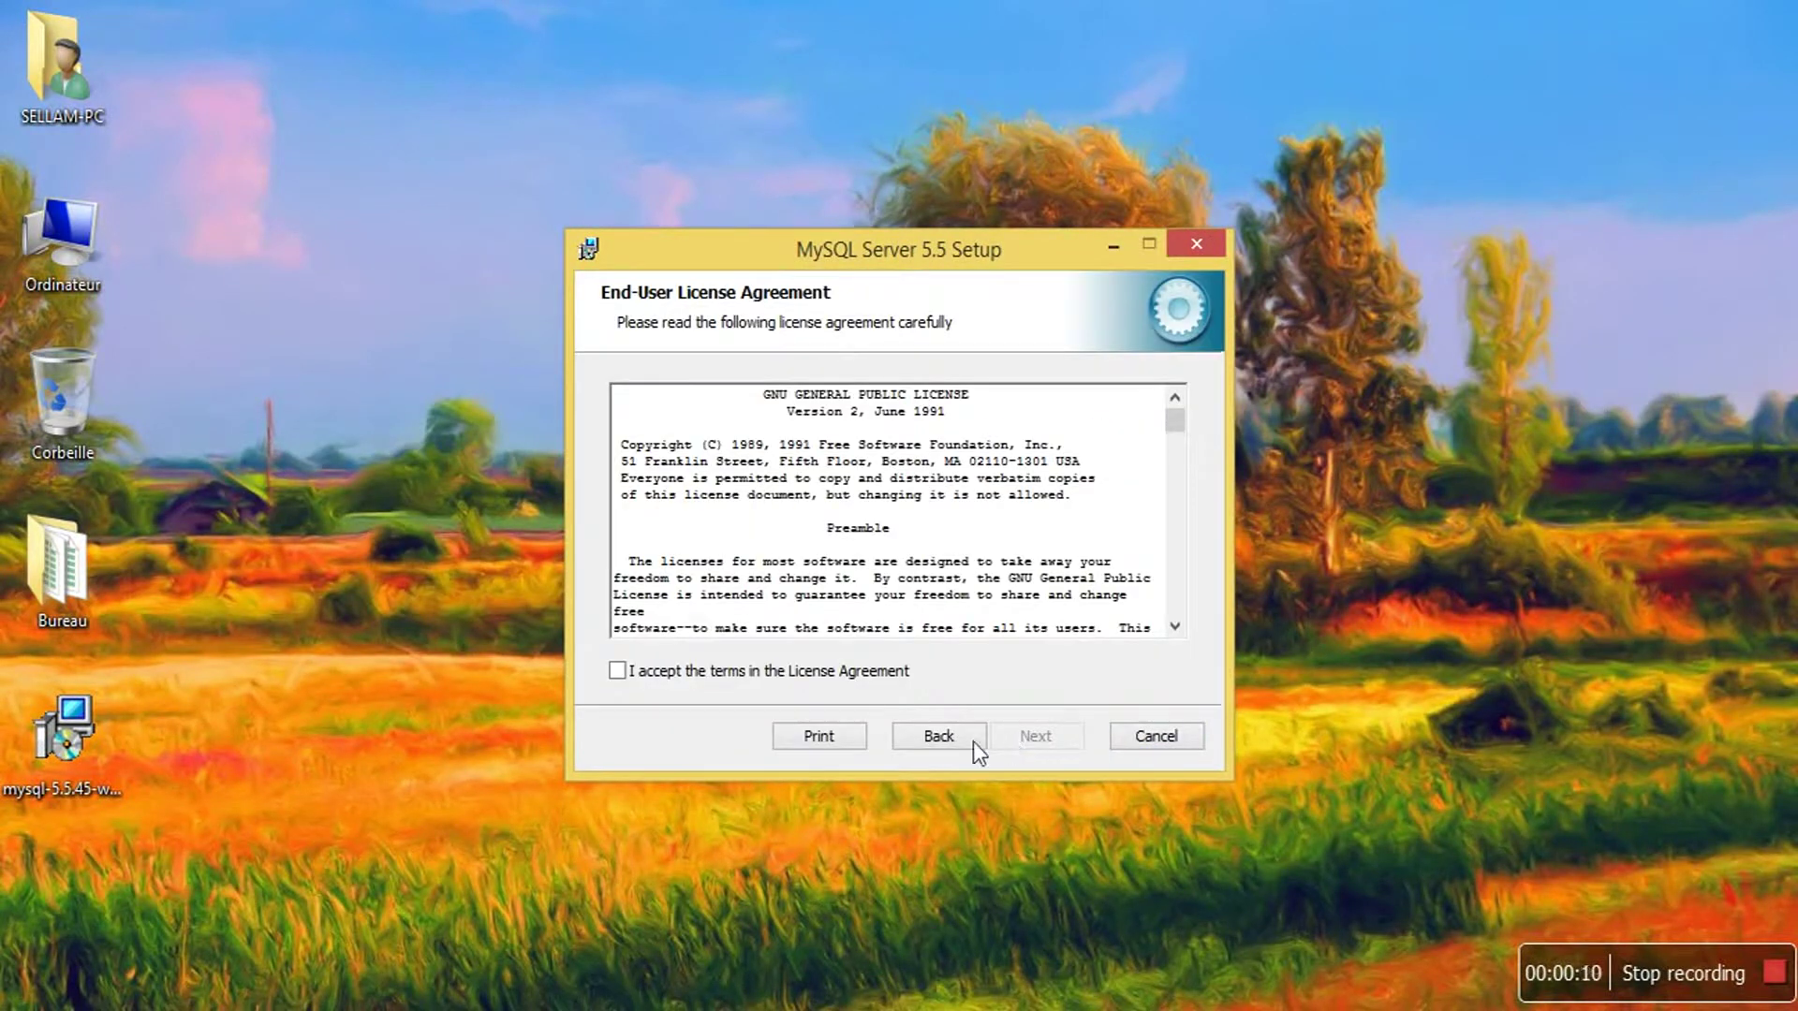
left_click(617, 672)
left_click(1057, 734)
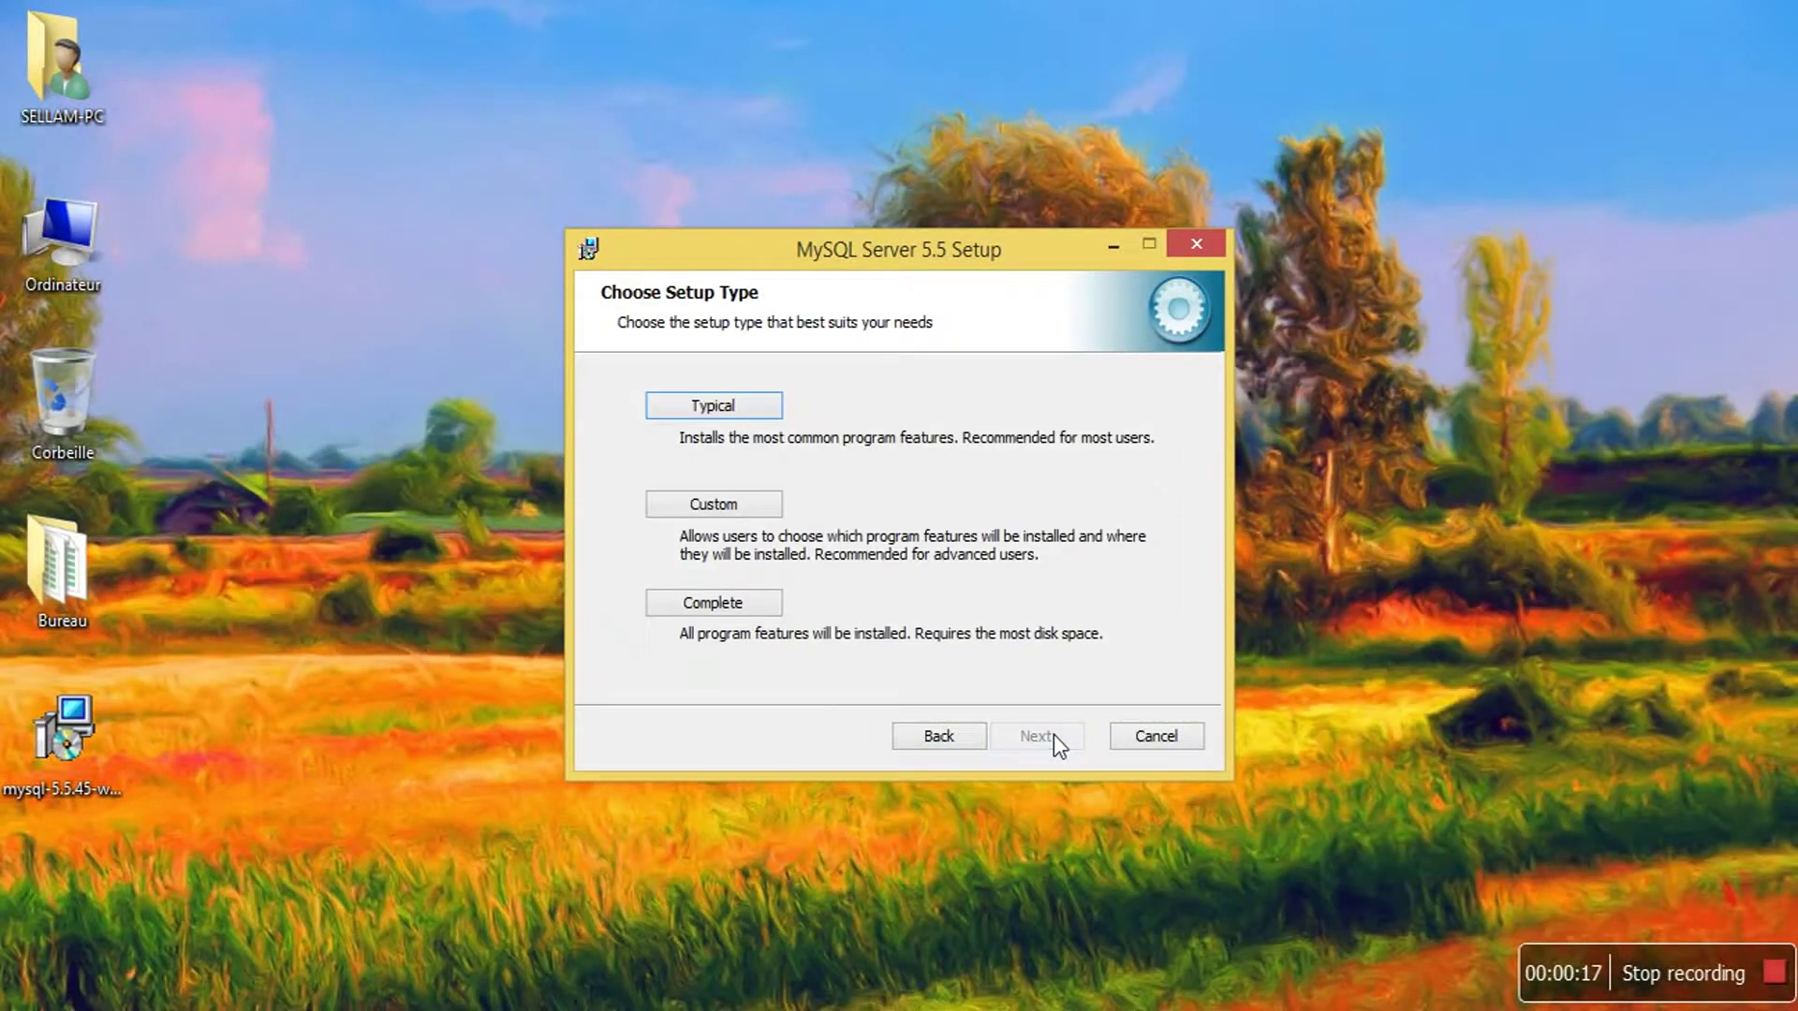
- Choose the Typical setup type and install MySQL Server 5.5
left_click(724, 407)
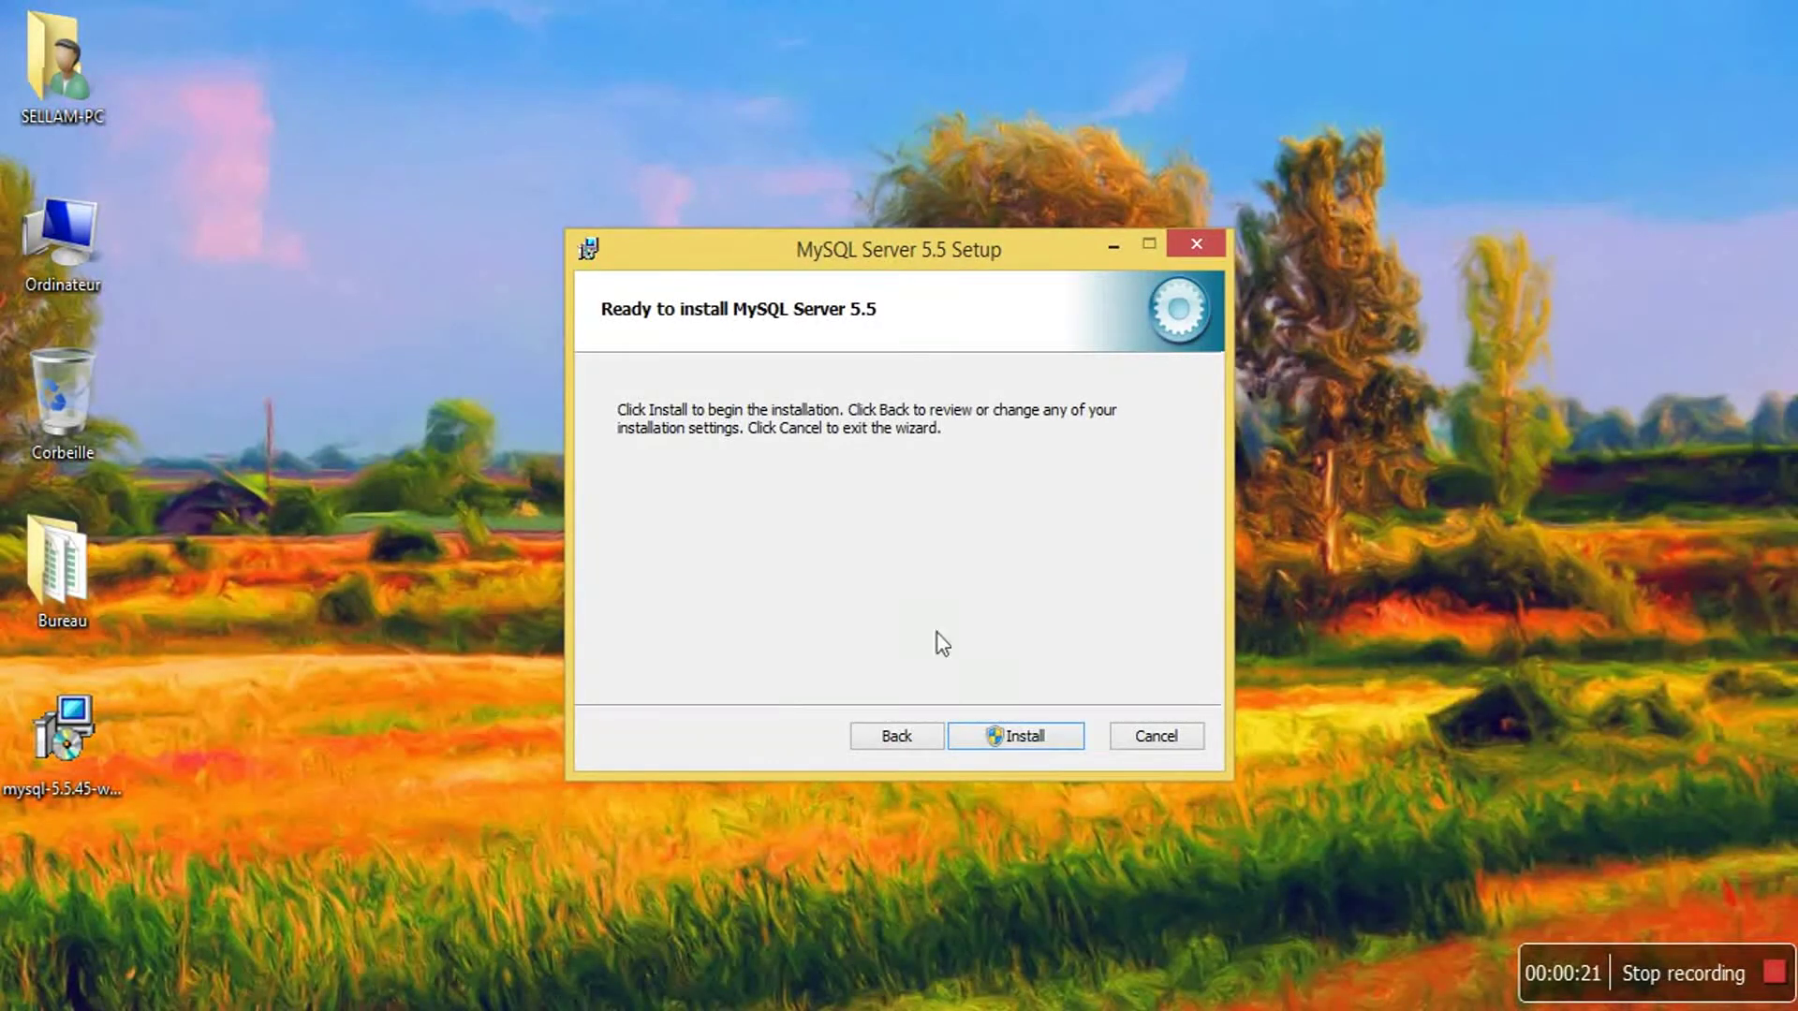
left_click(1021, 738)
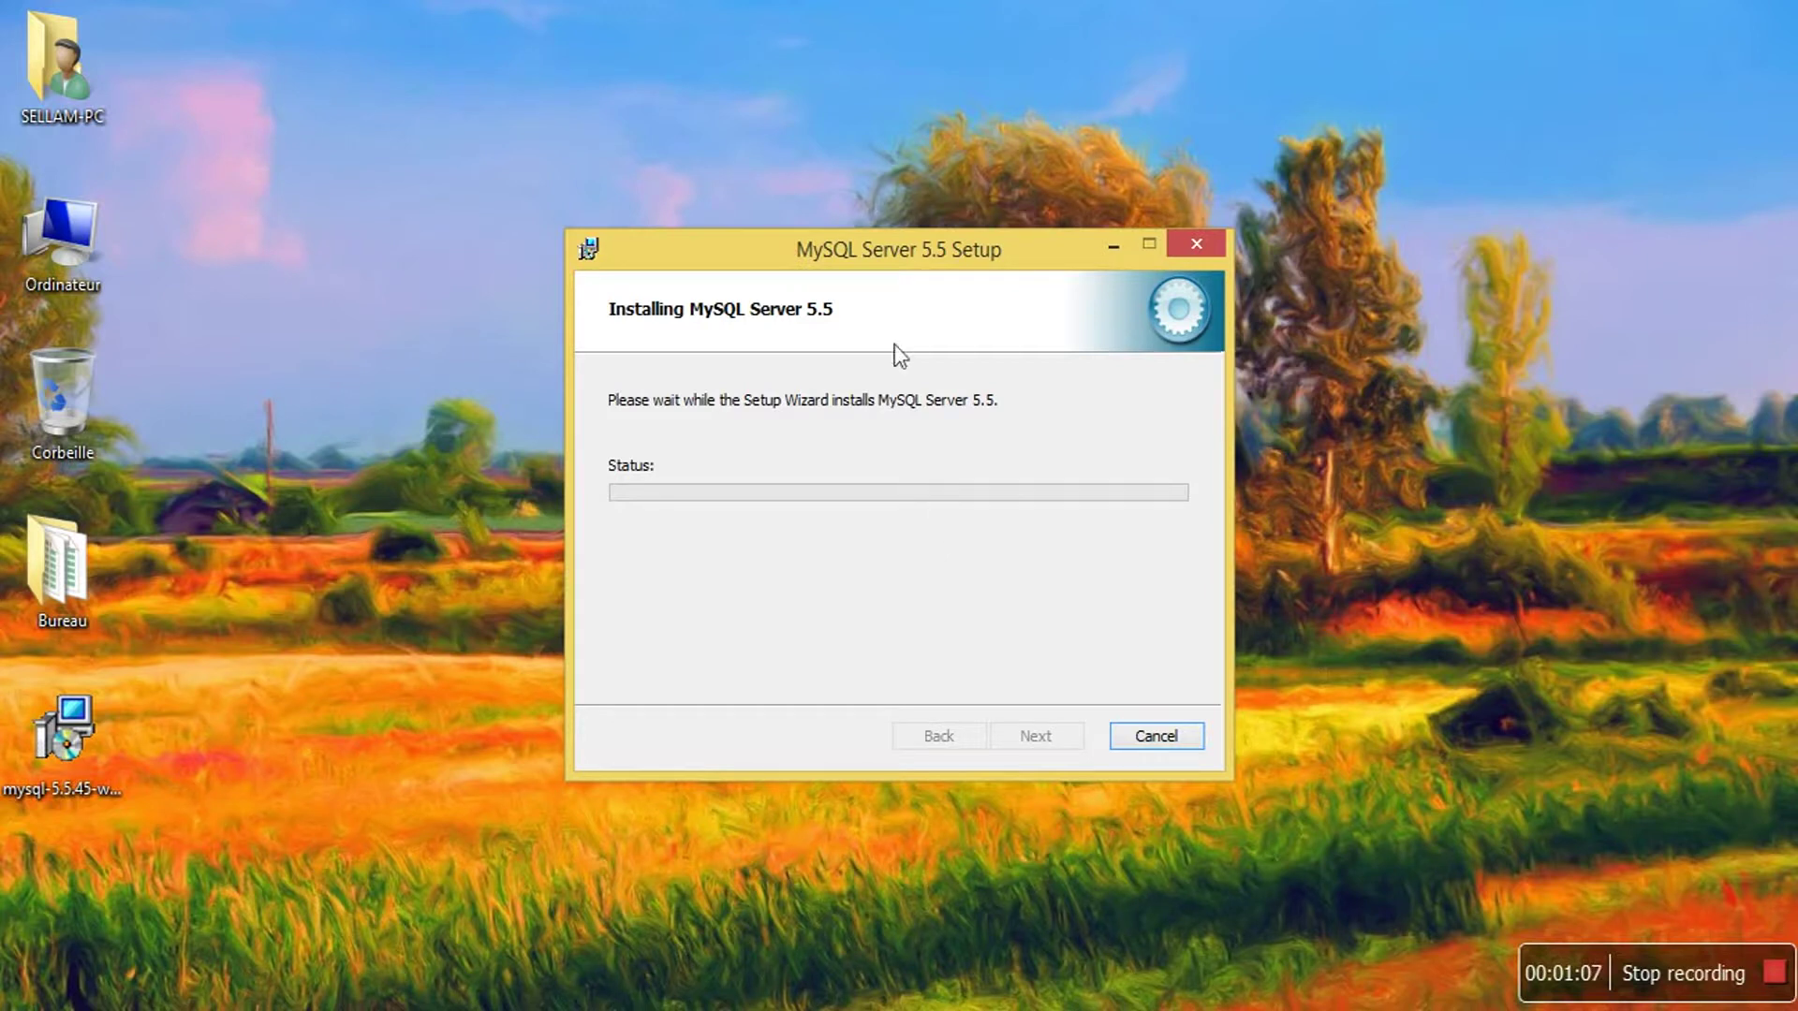
left_click_drag(885, 260, 891, 242)
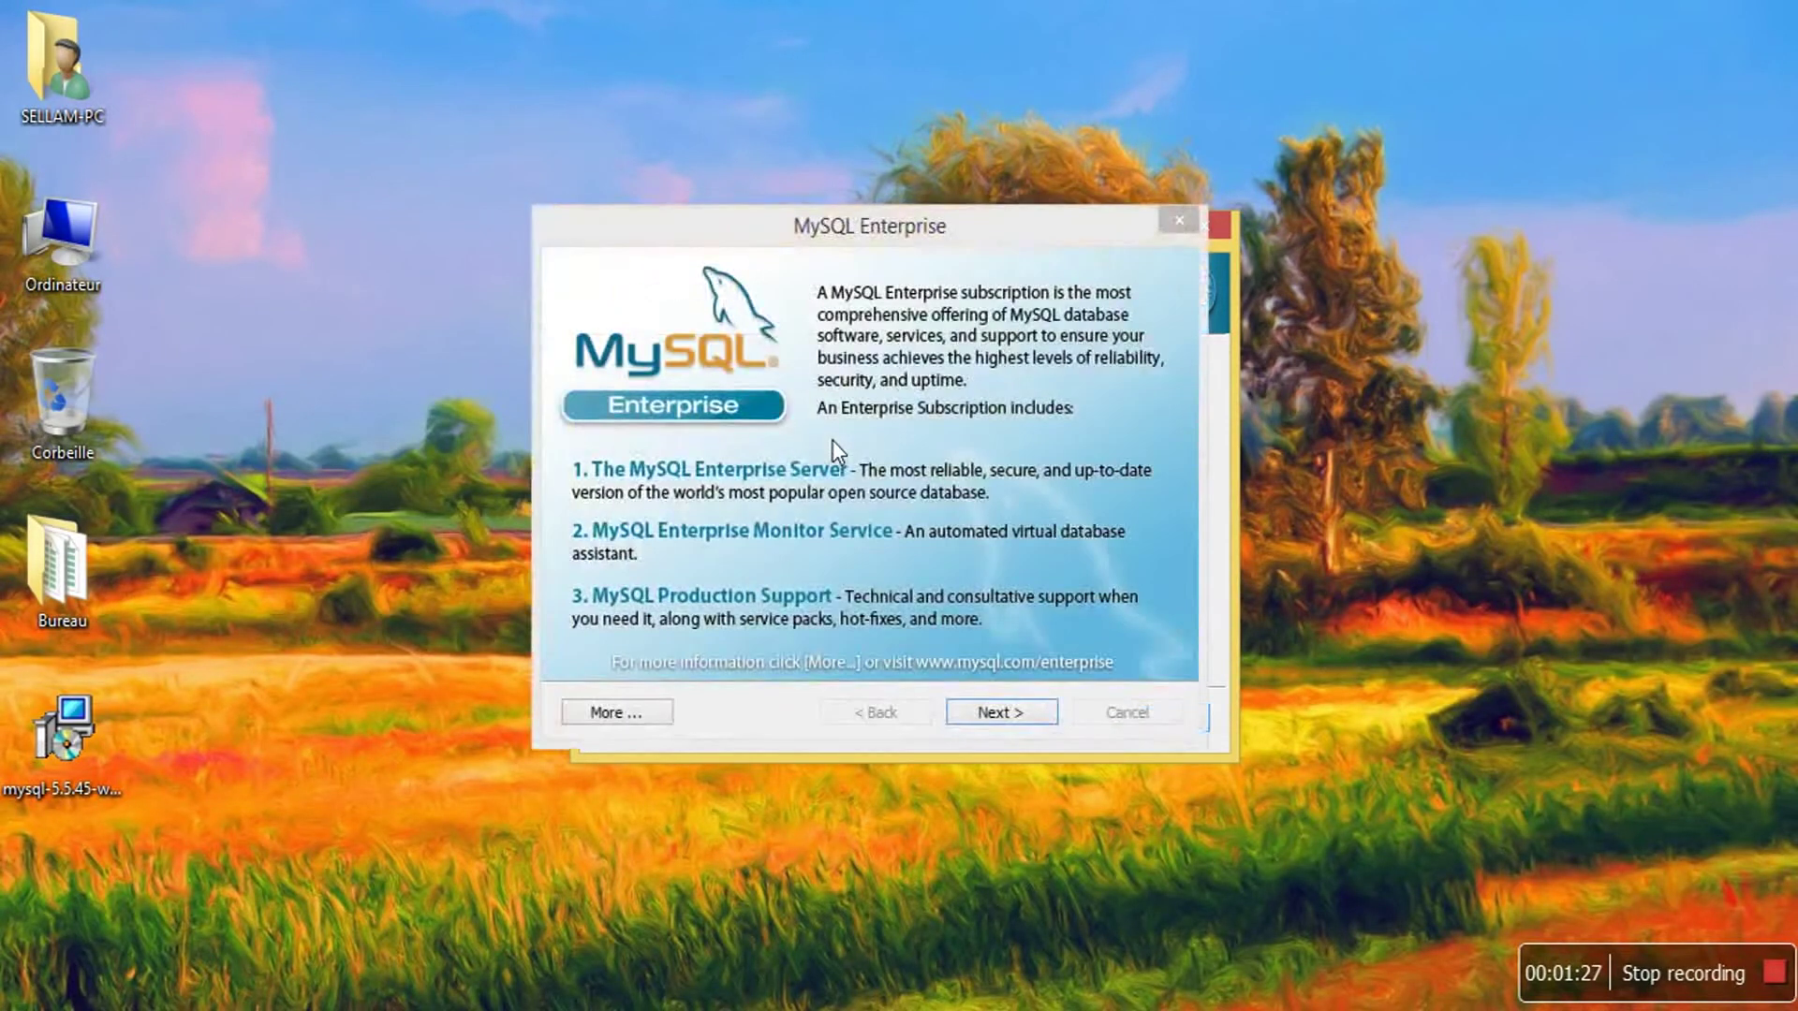
- Pass the MySQL Enterprise information pages and finish the setup with the option to launch the MySQL Instance Configuration Wizard enabled
left_click(978, 717)
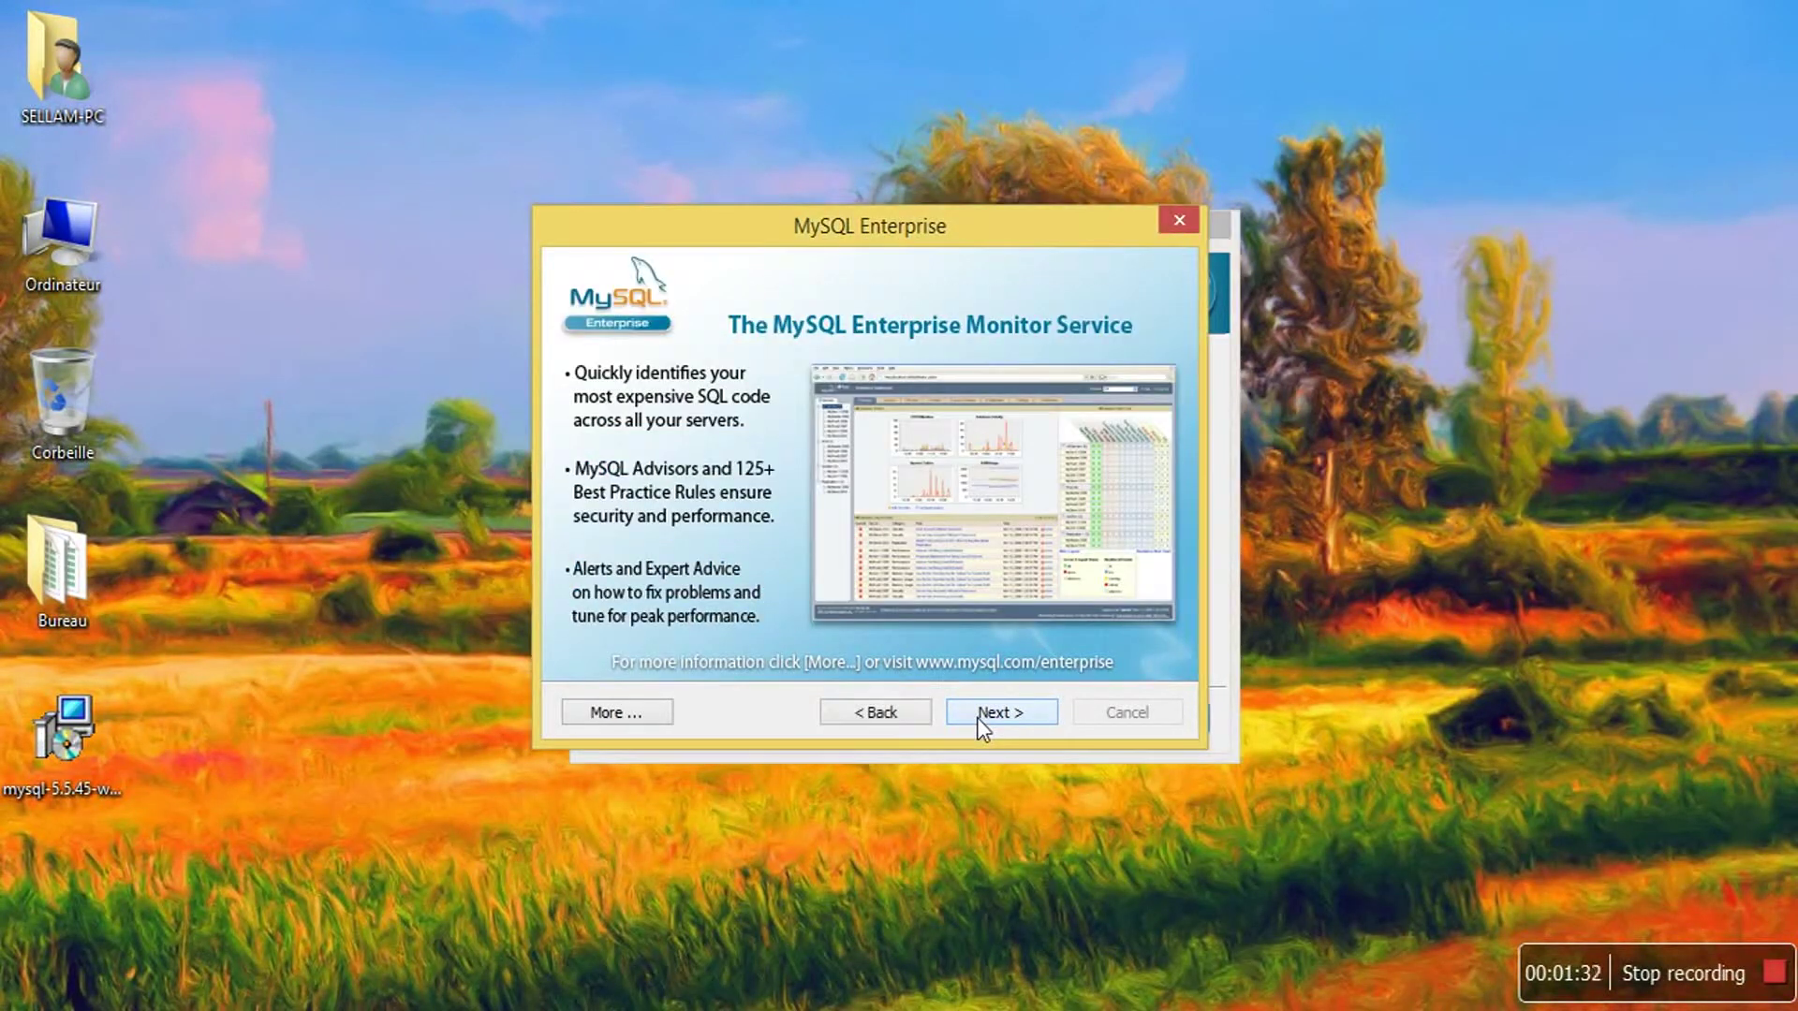
left_click(977, 717)
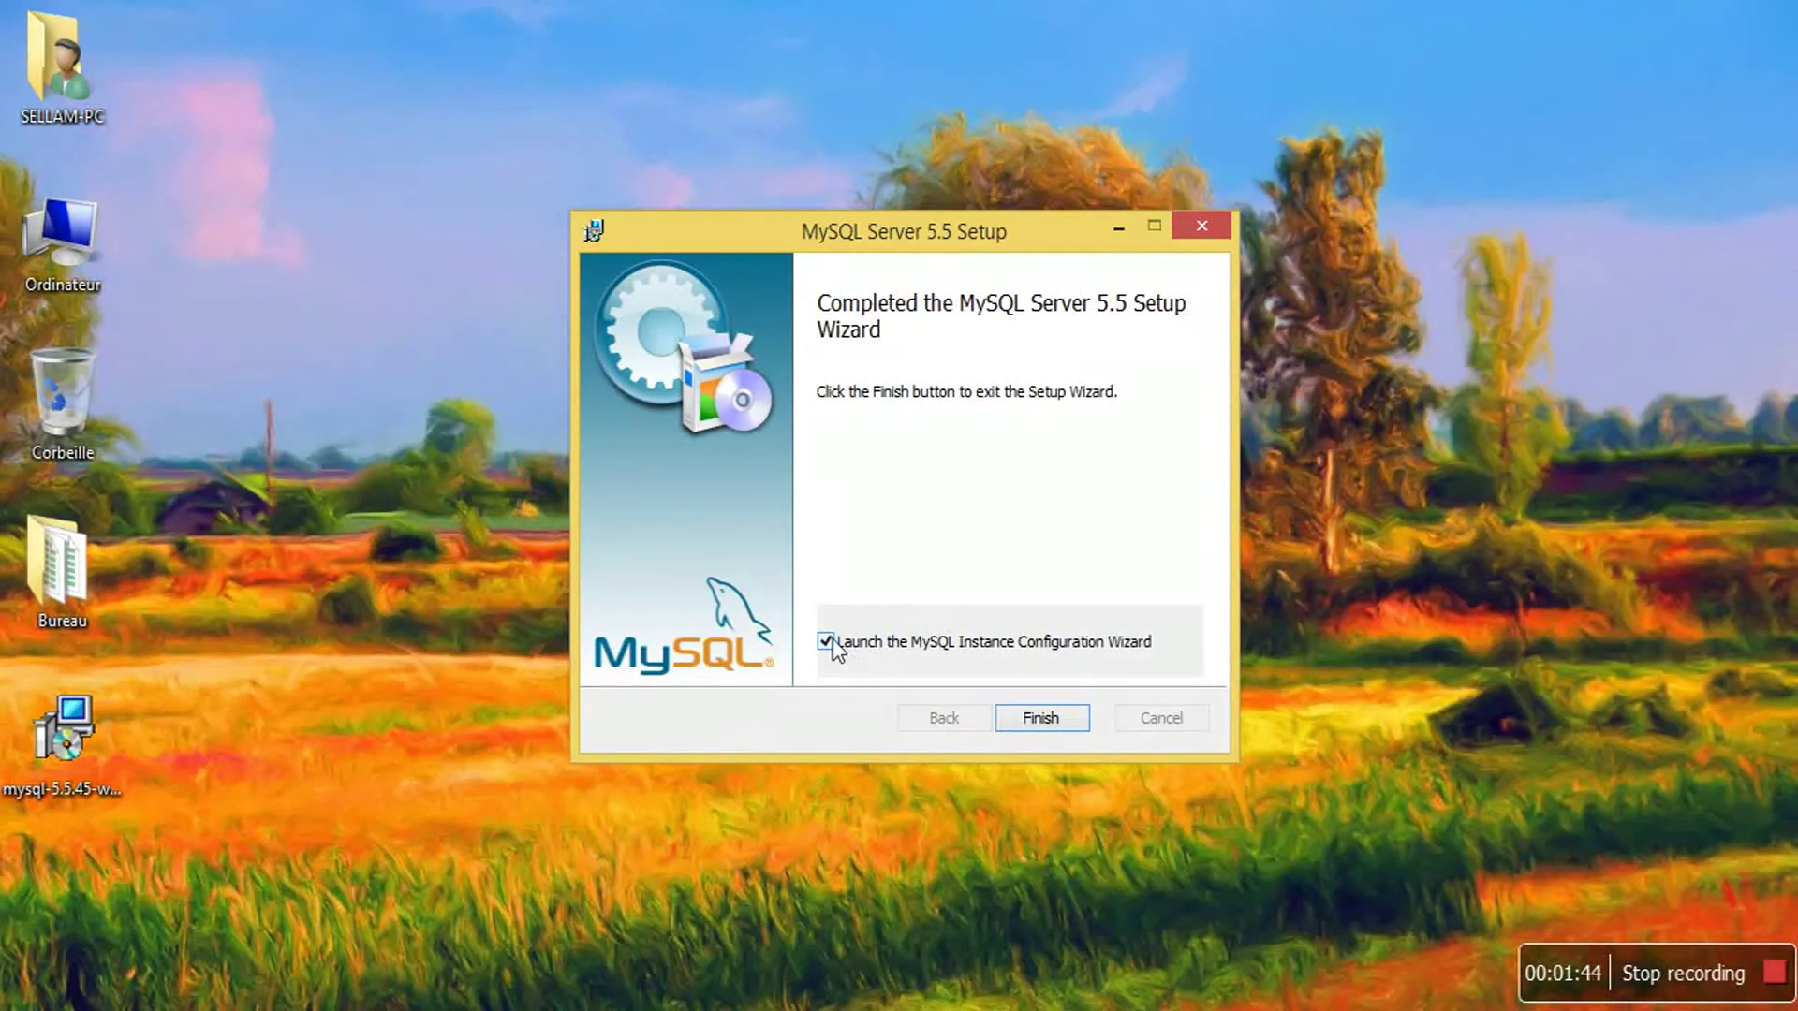
left_click(1046, 729)
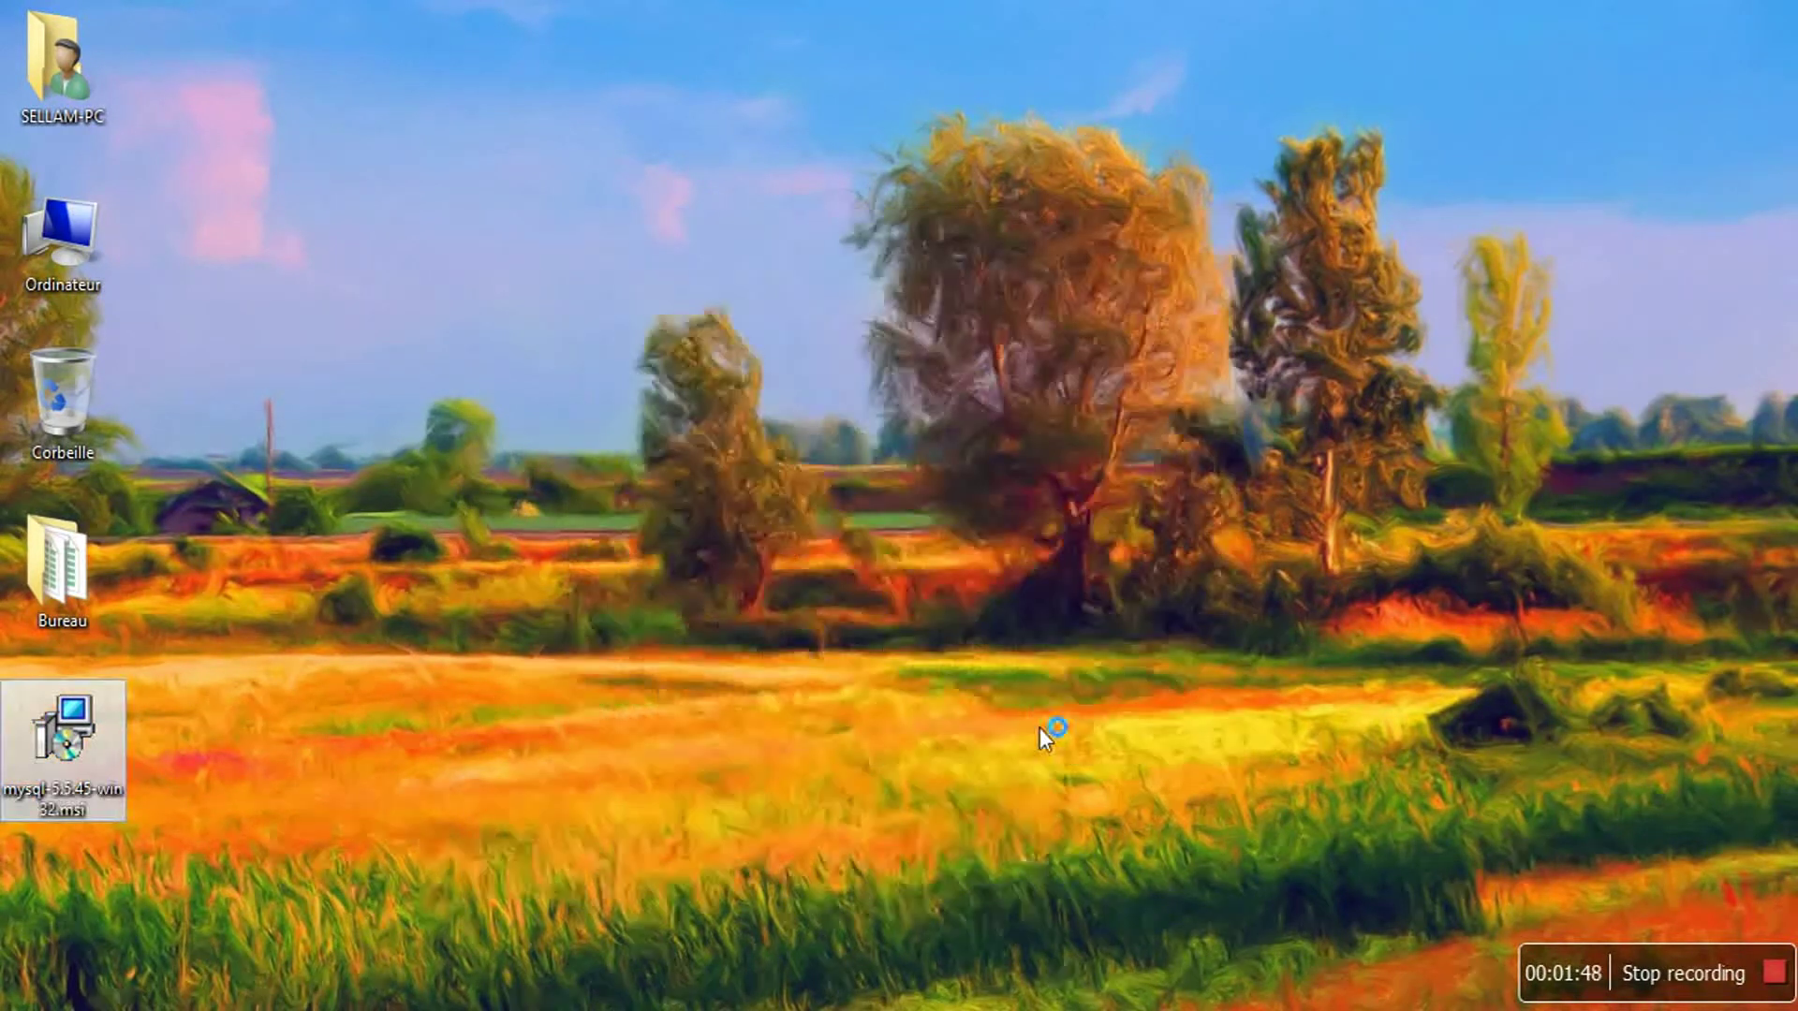
- Choose the Detailed Configuration type and the Developer Machine server type for the MySQL Server 5.5 instance
left_click_drag(861, 427, 1083, 233)
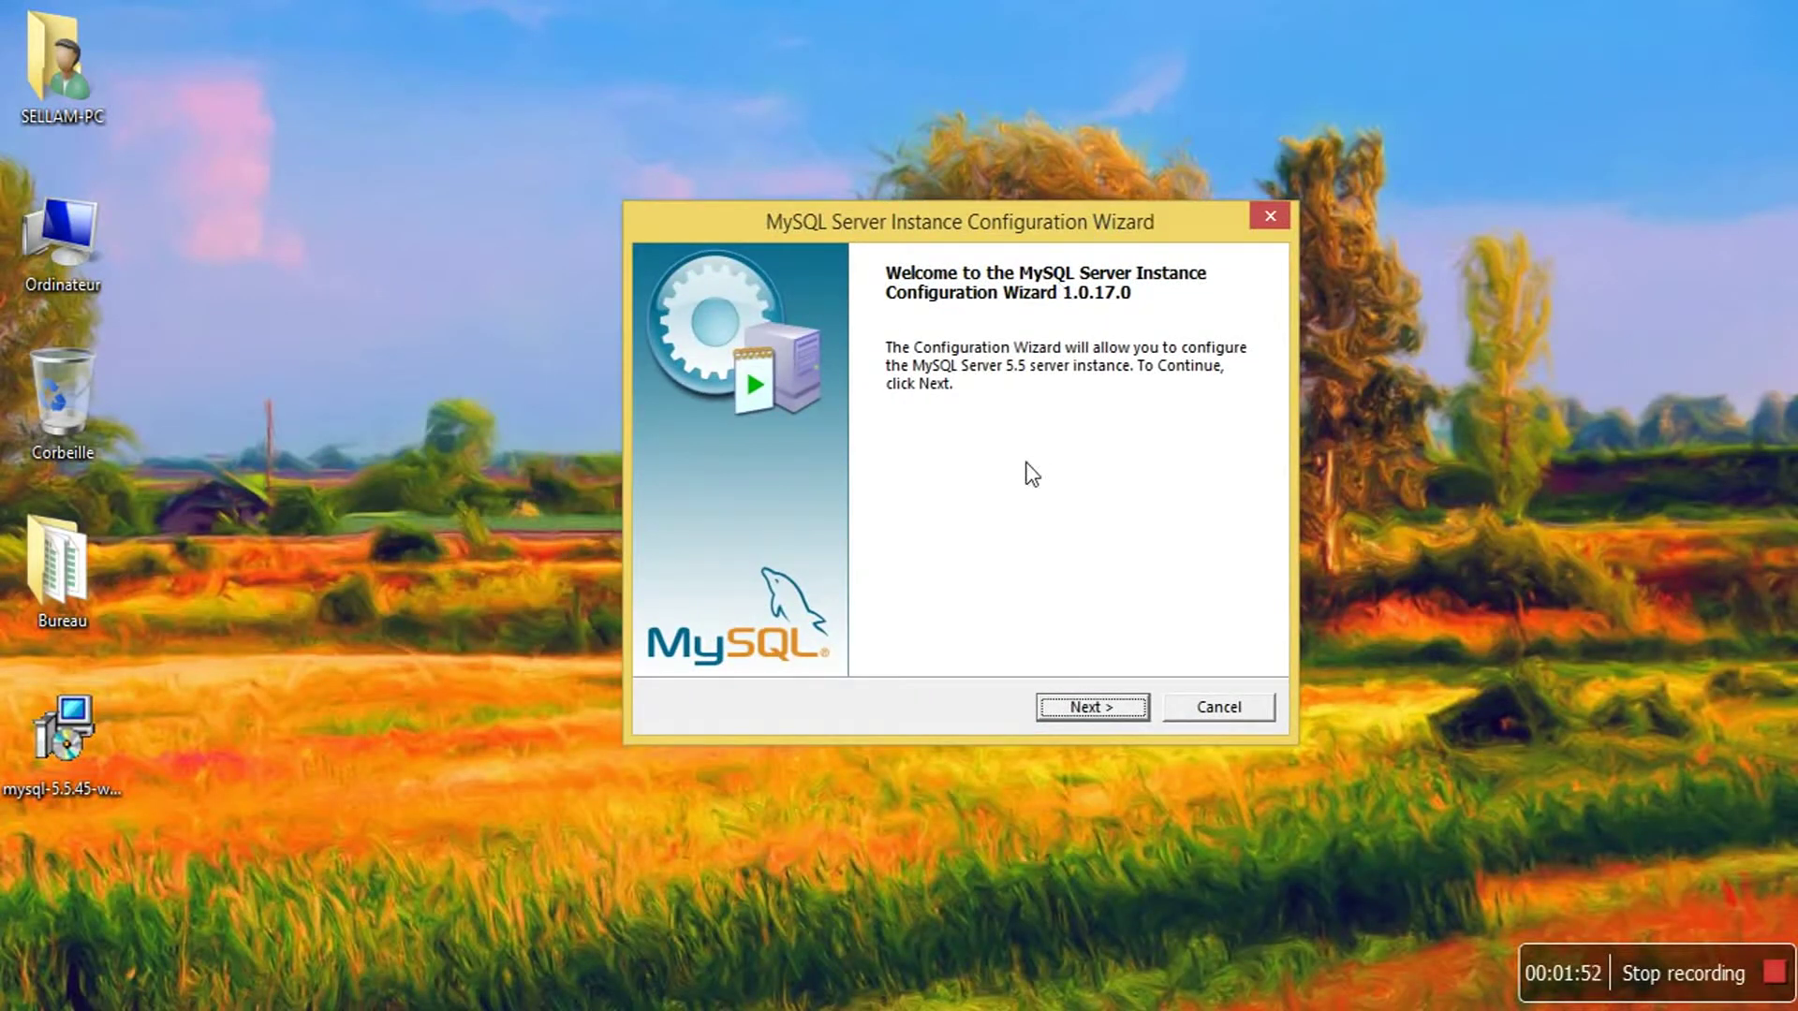
left_click(1079, 713)
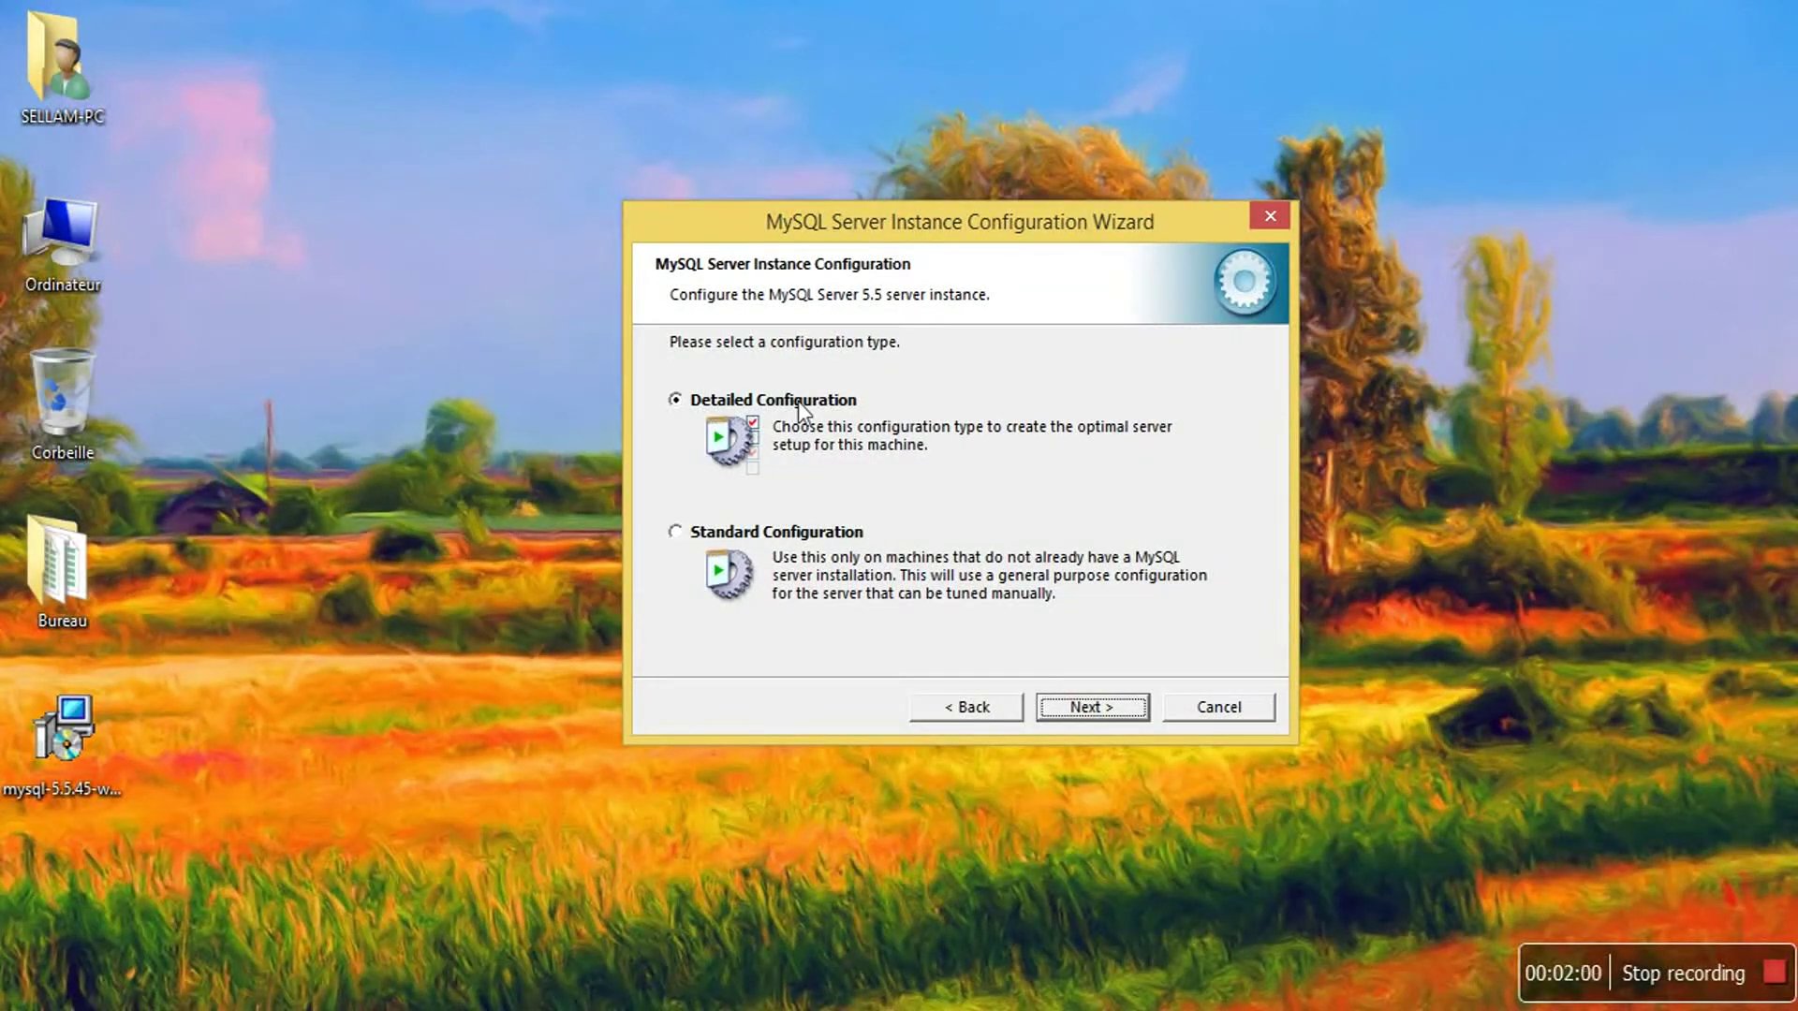
left_click(1083, 709)
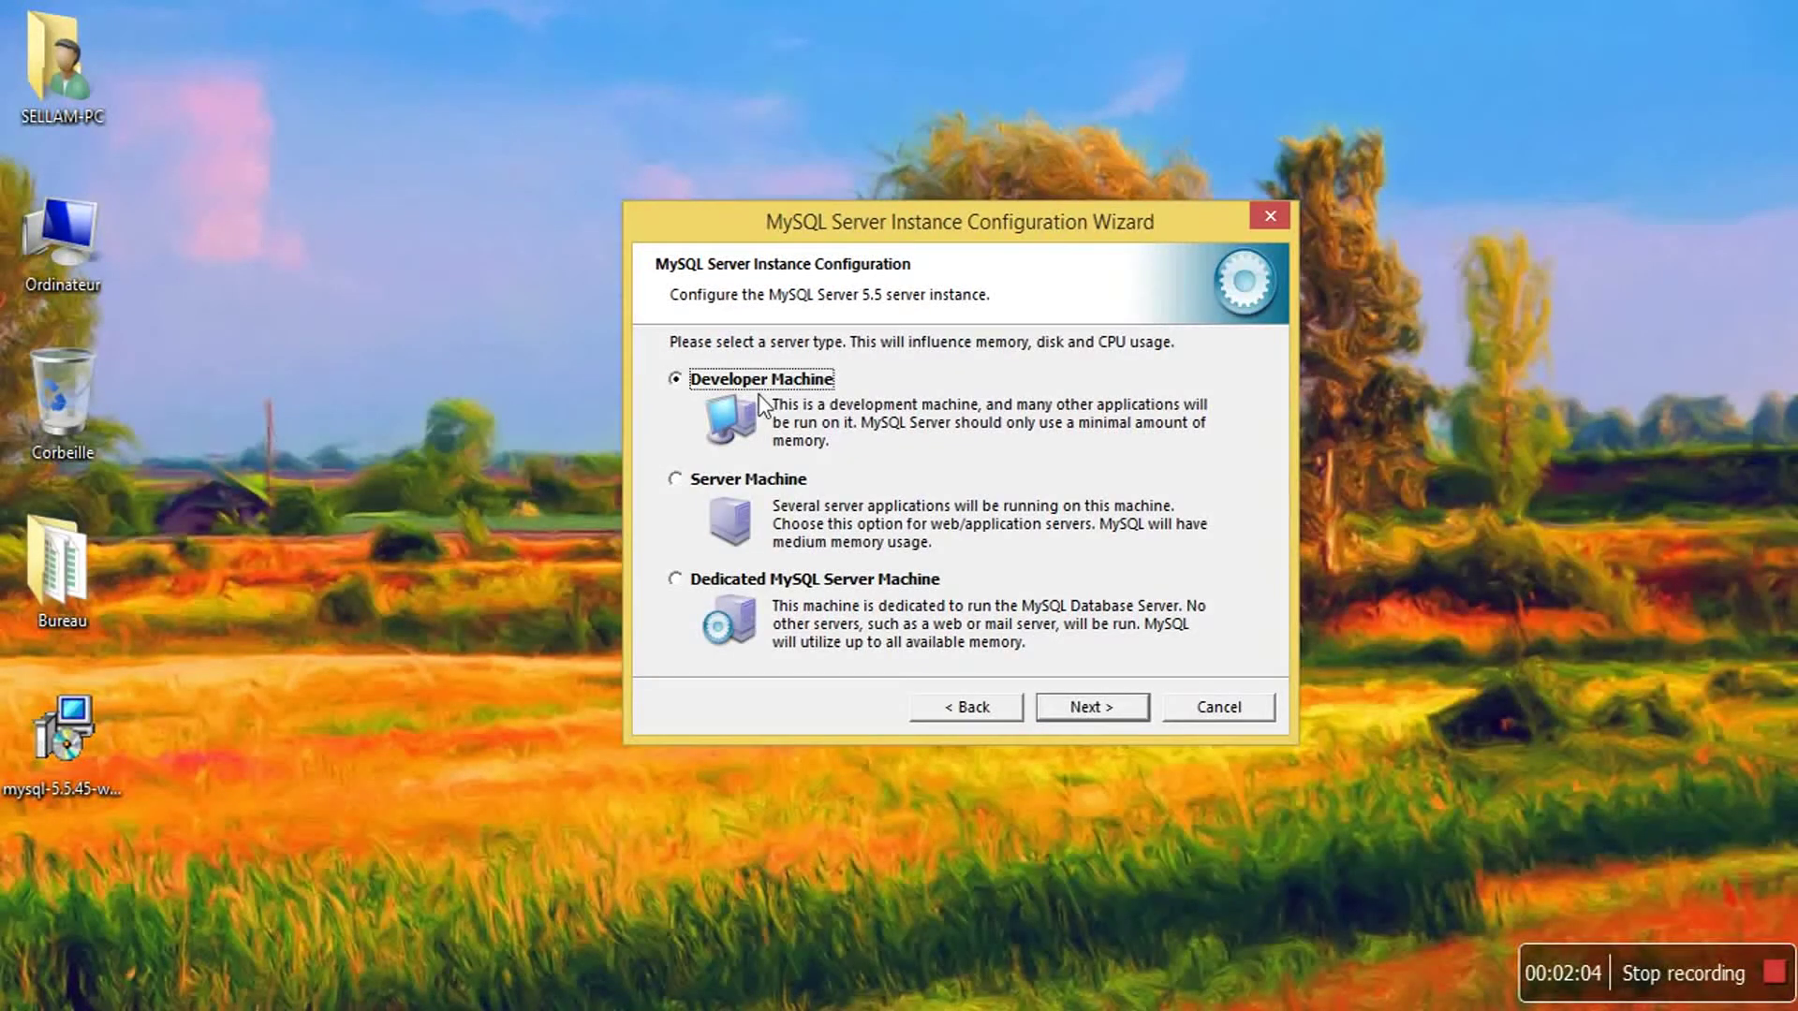
left_click(1079, 713)
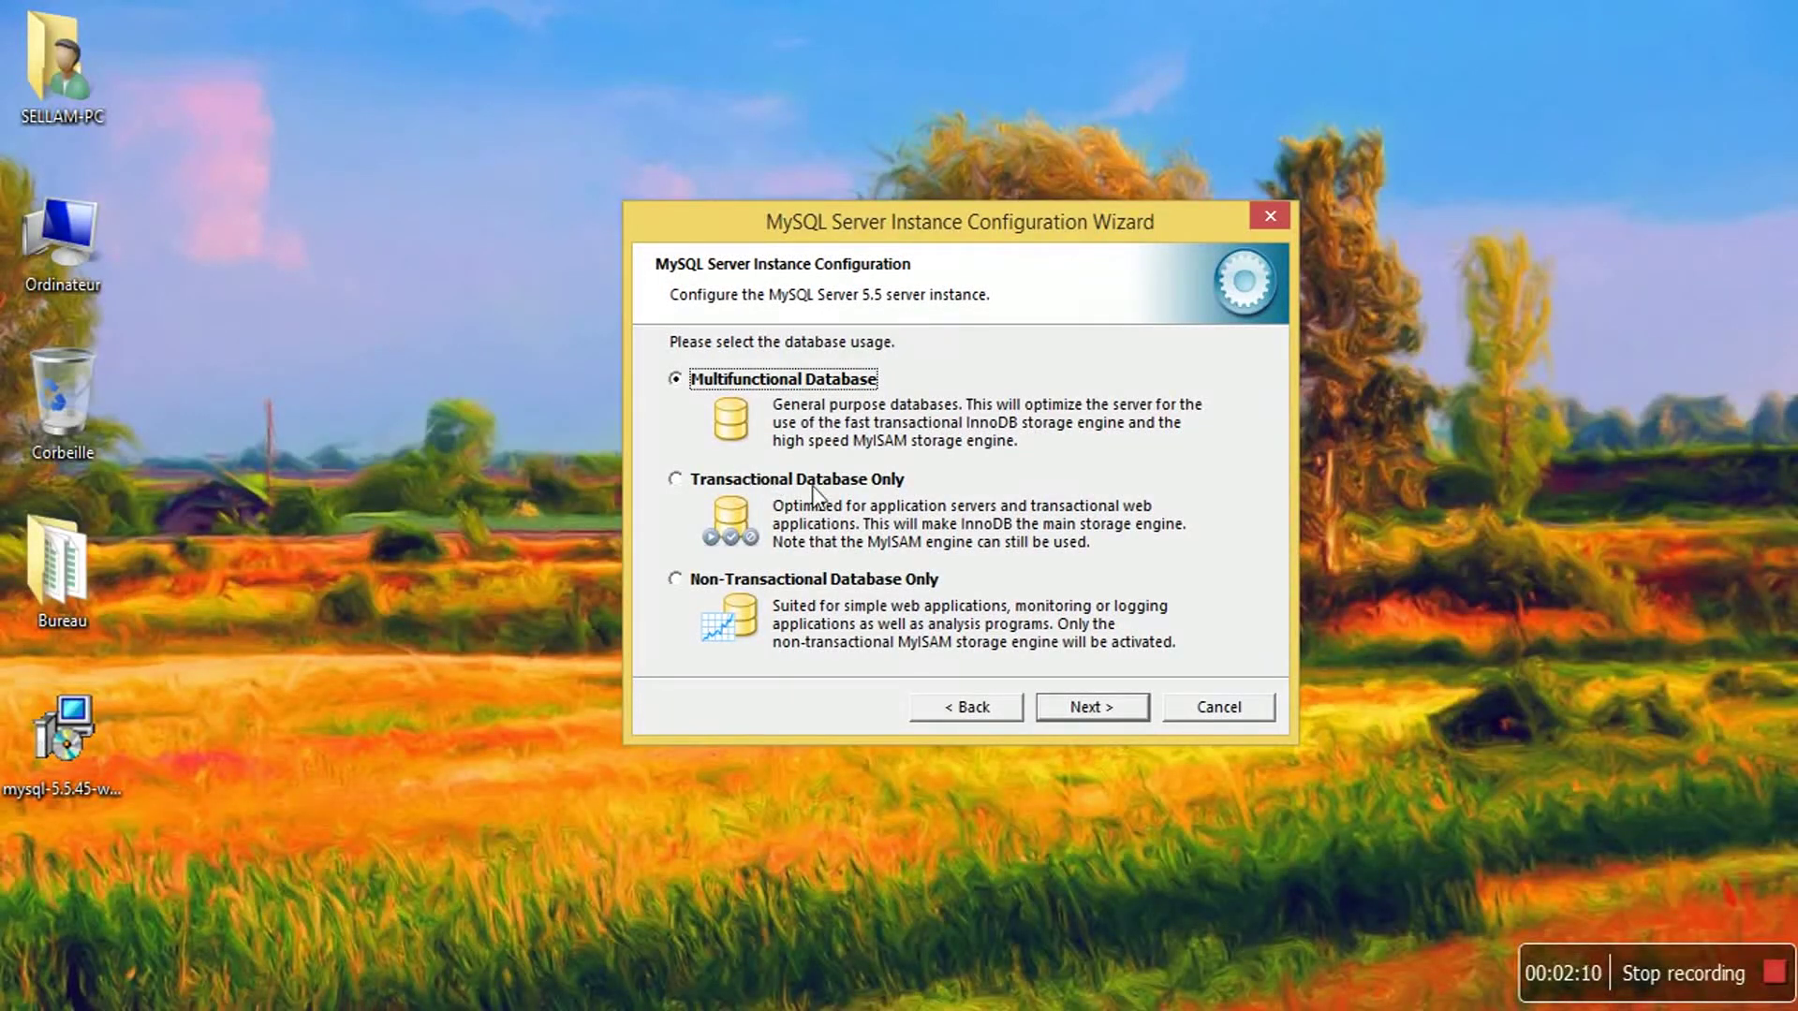
- Set the database usage to Transactional Database Only and place the InnoDB tablespace on drive C: in \MySQL Datafiles\
left_click(733, 483)
left_click(1082, 721)
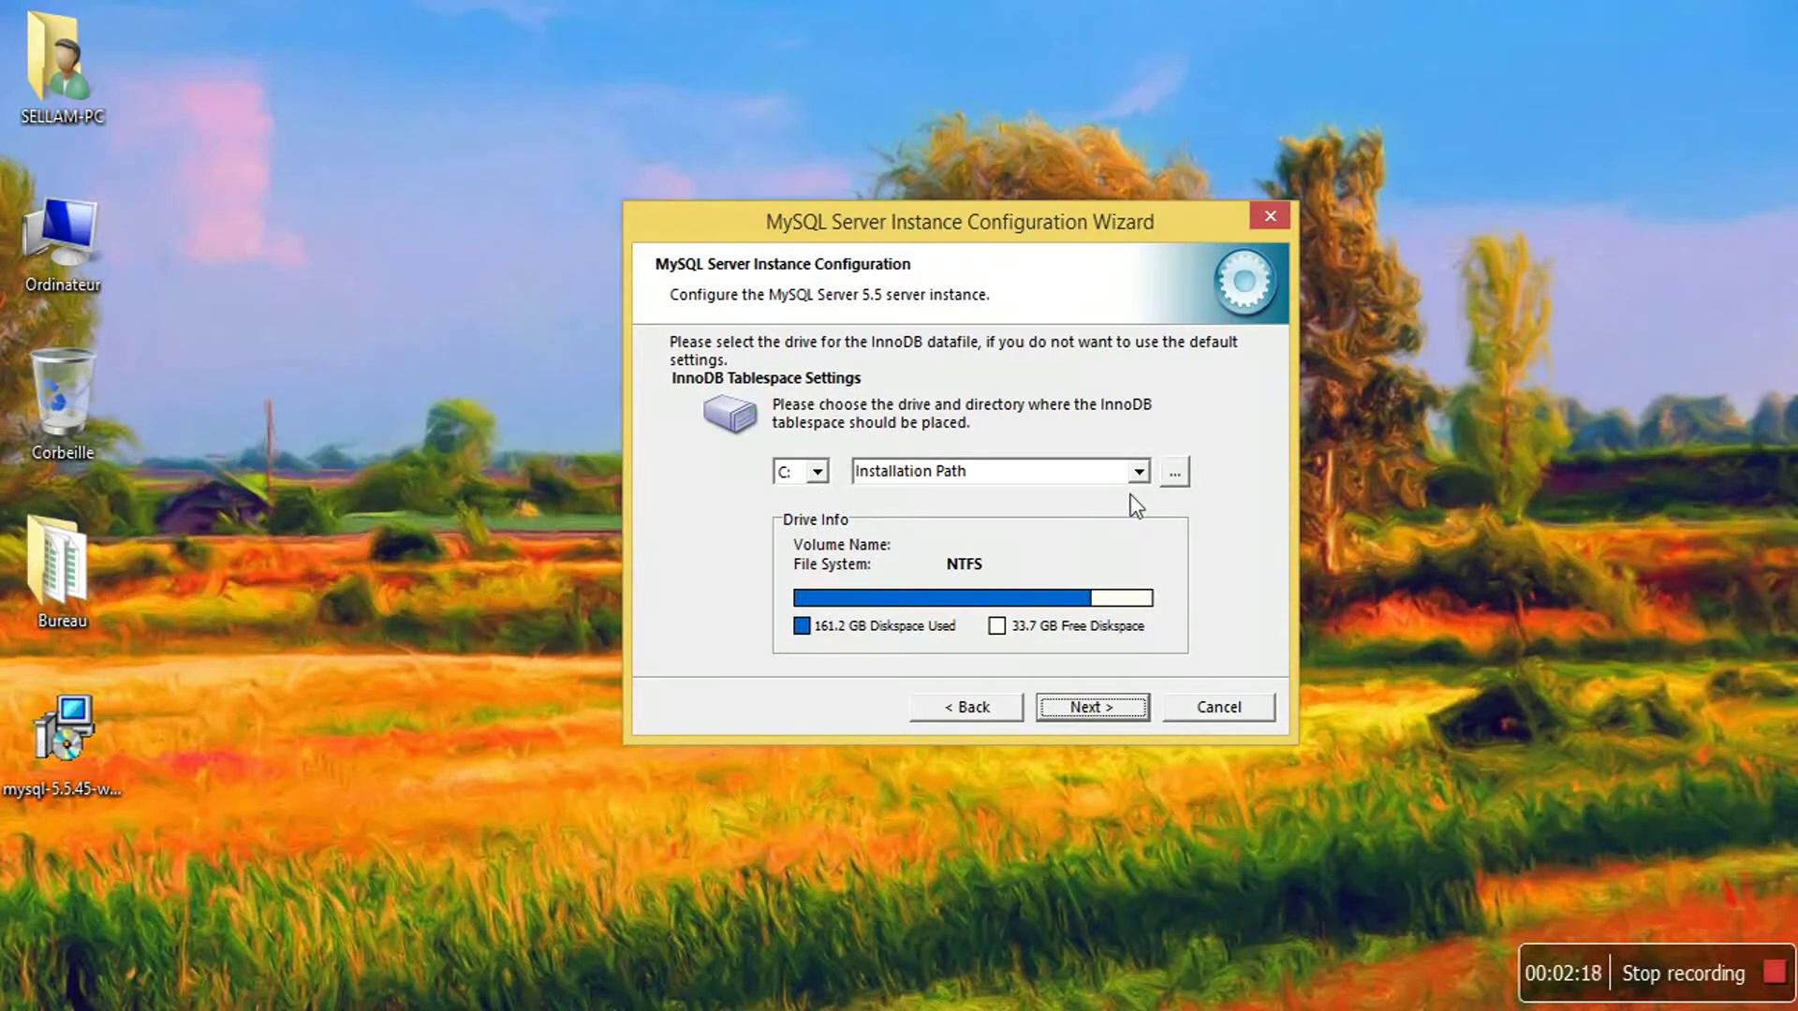
left_click(817, 471)
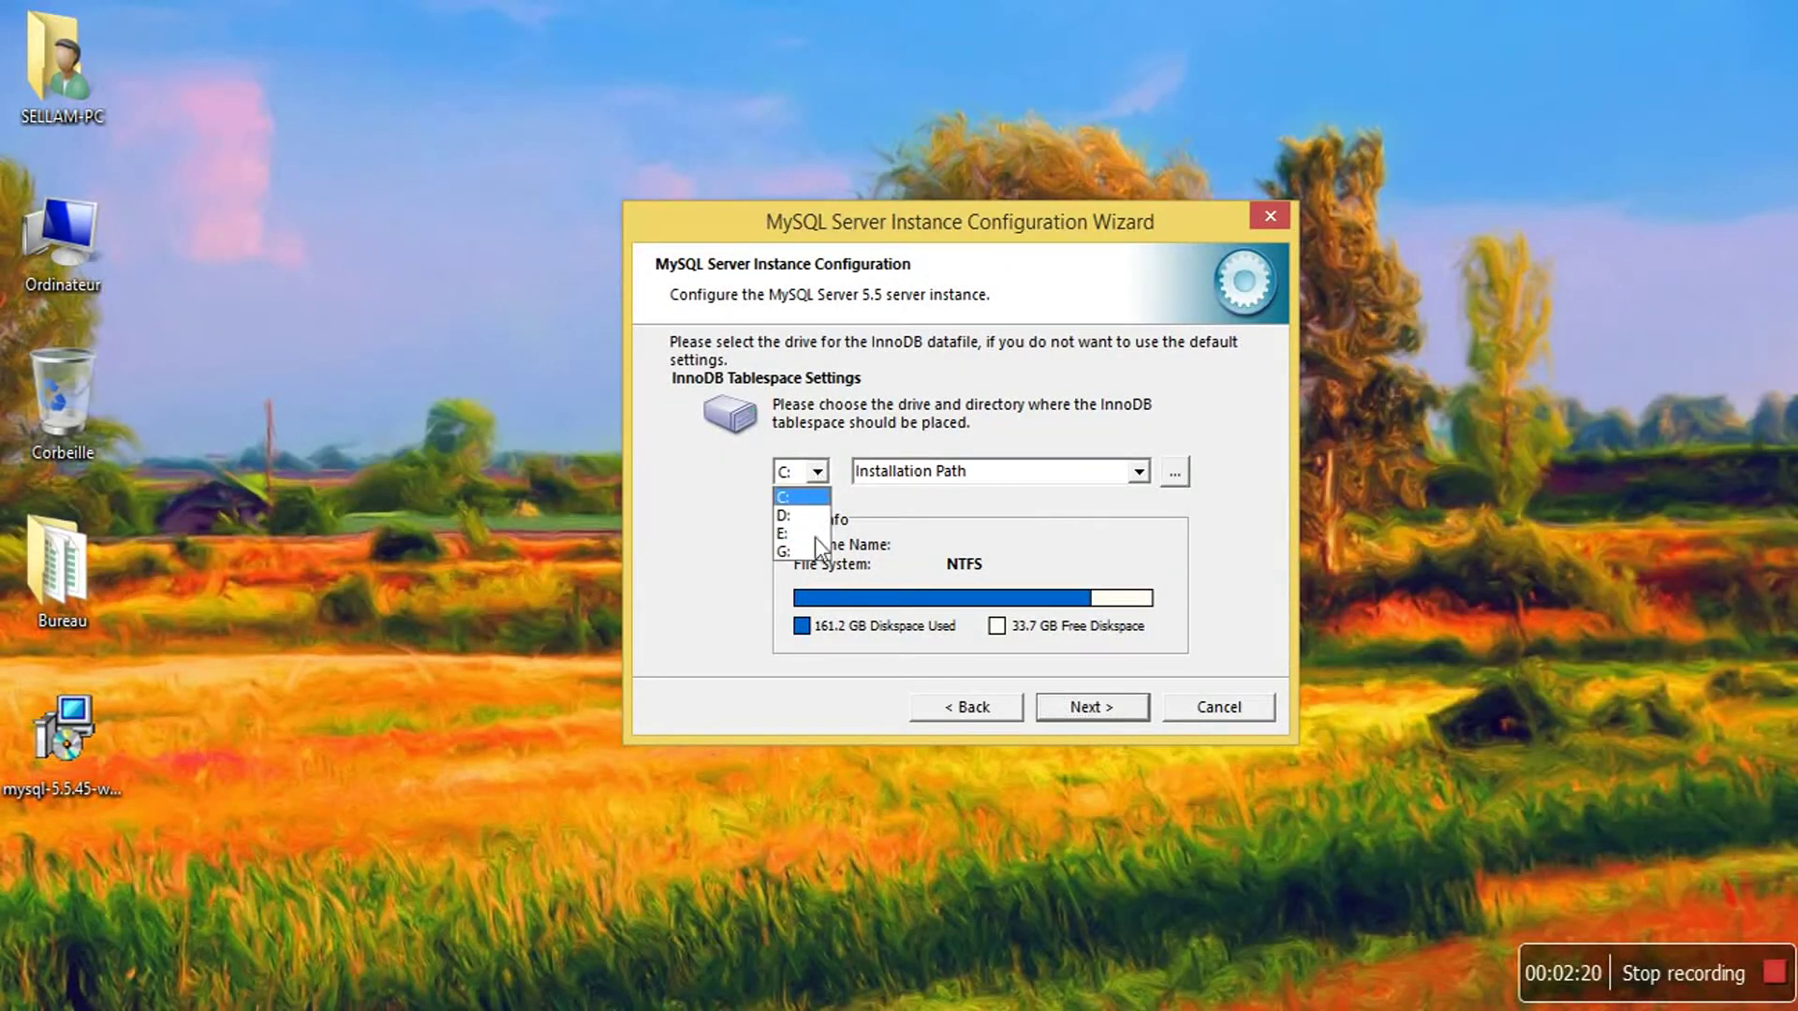
left_click(989, 503)
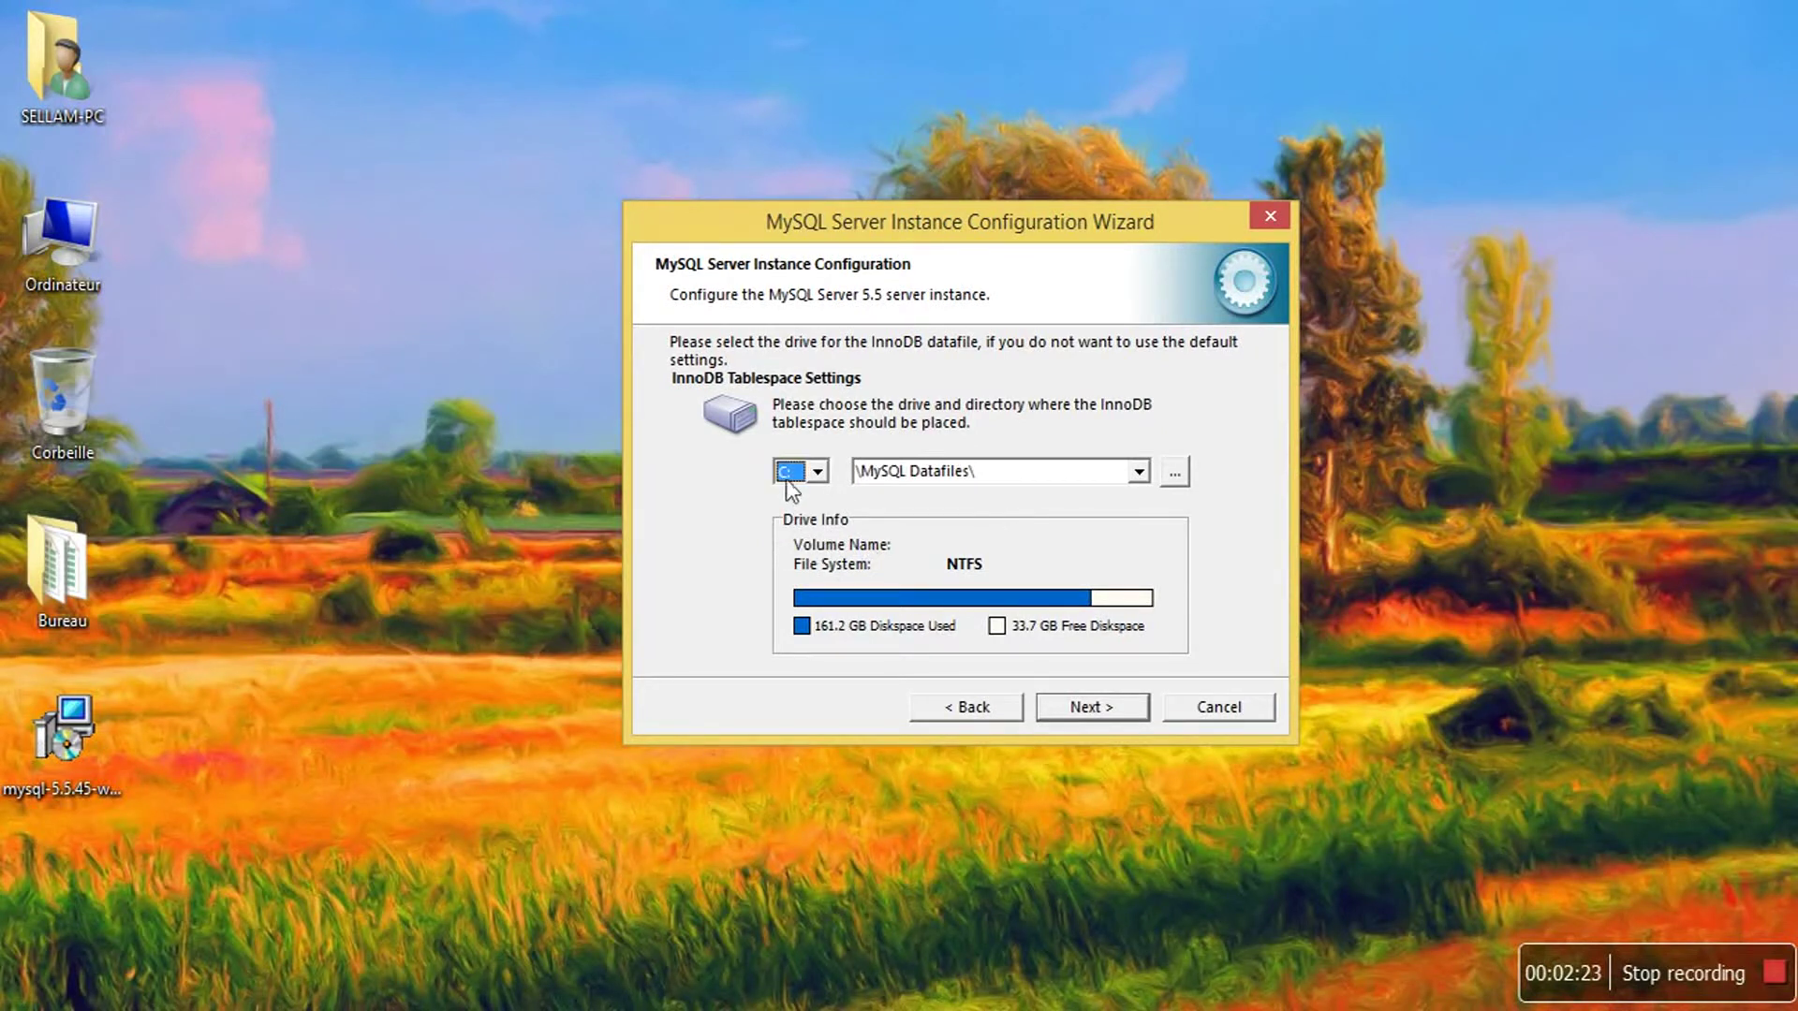
left_click(1063, 712)
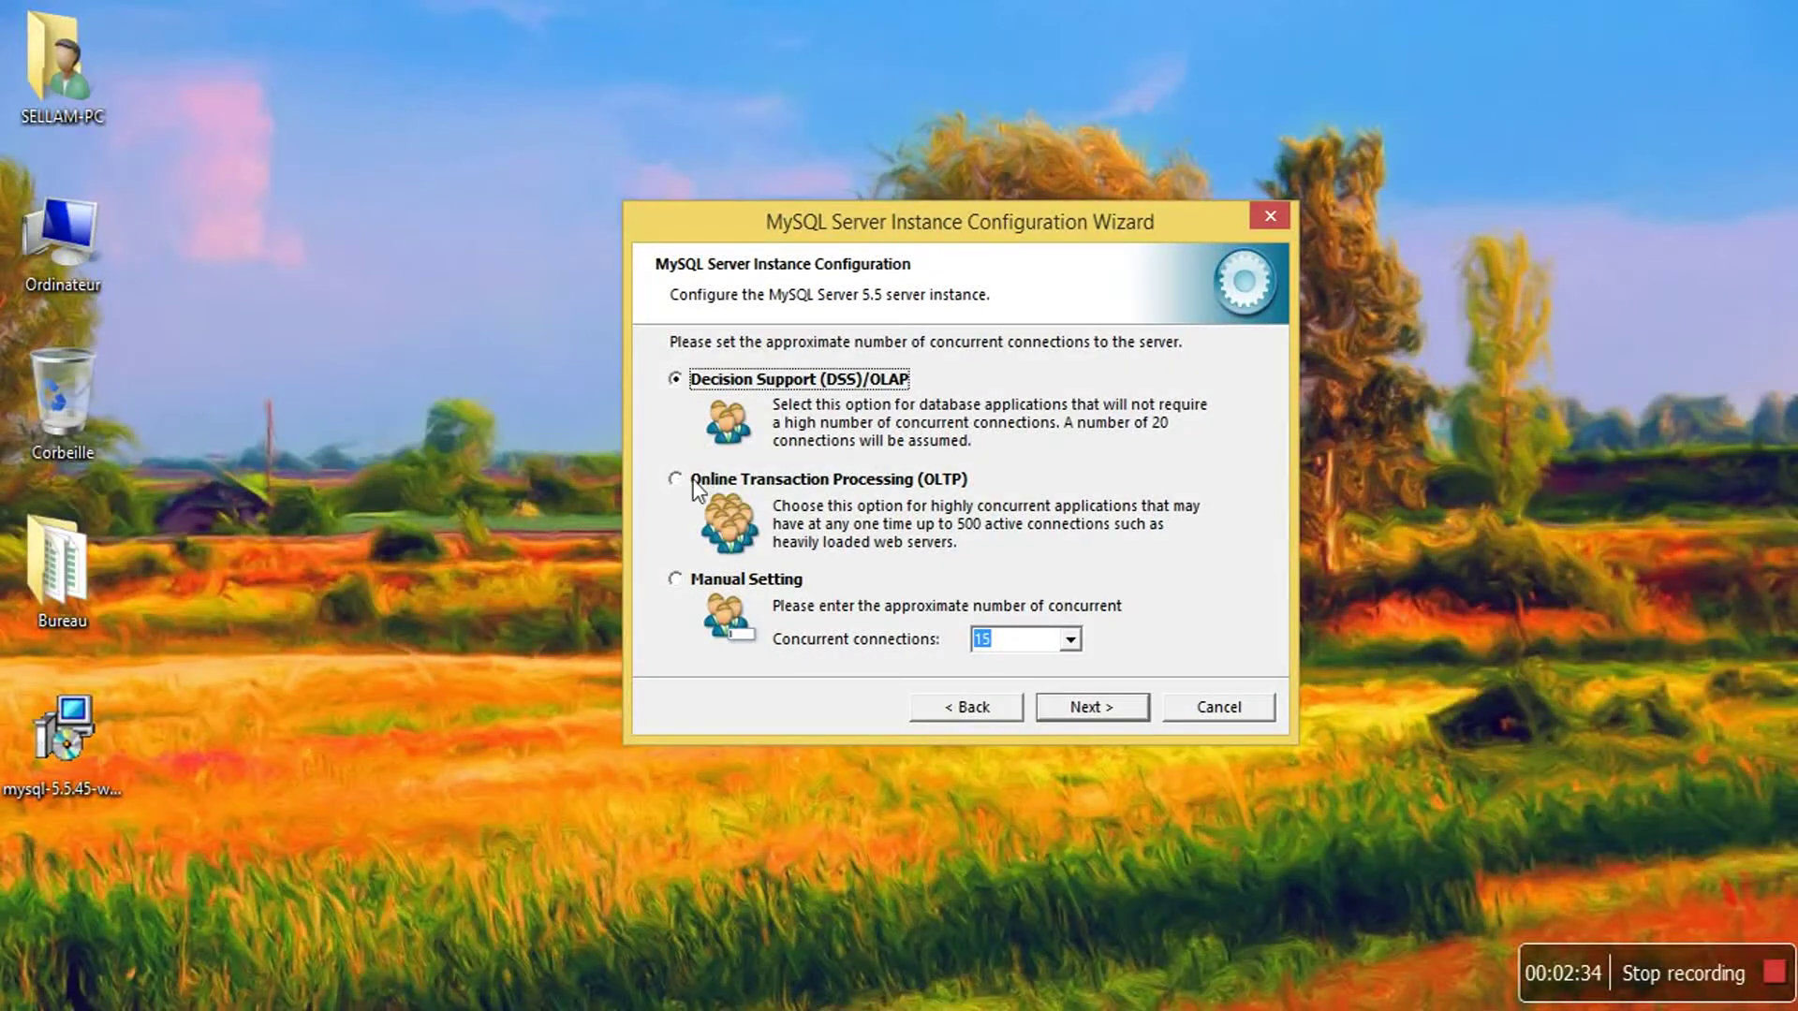
- Choose Online Transaction Processing (OLTP) for concurrent connections and add a firewall exception for port 3306, keeping TCP/IP networking and strict mode enabled
left_click(941, 487)
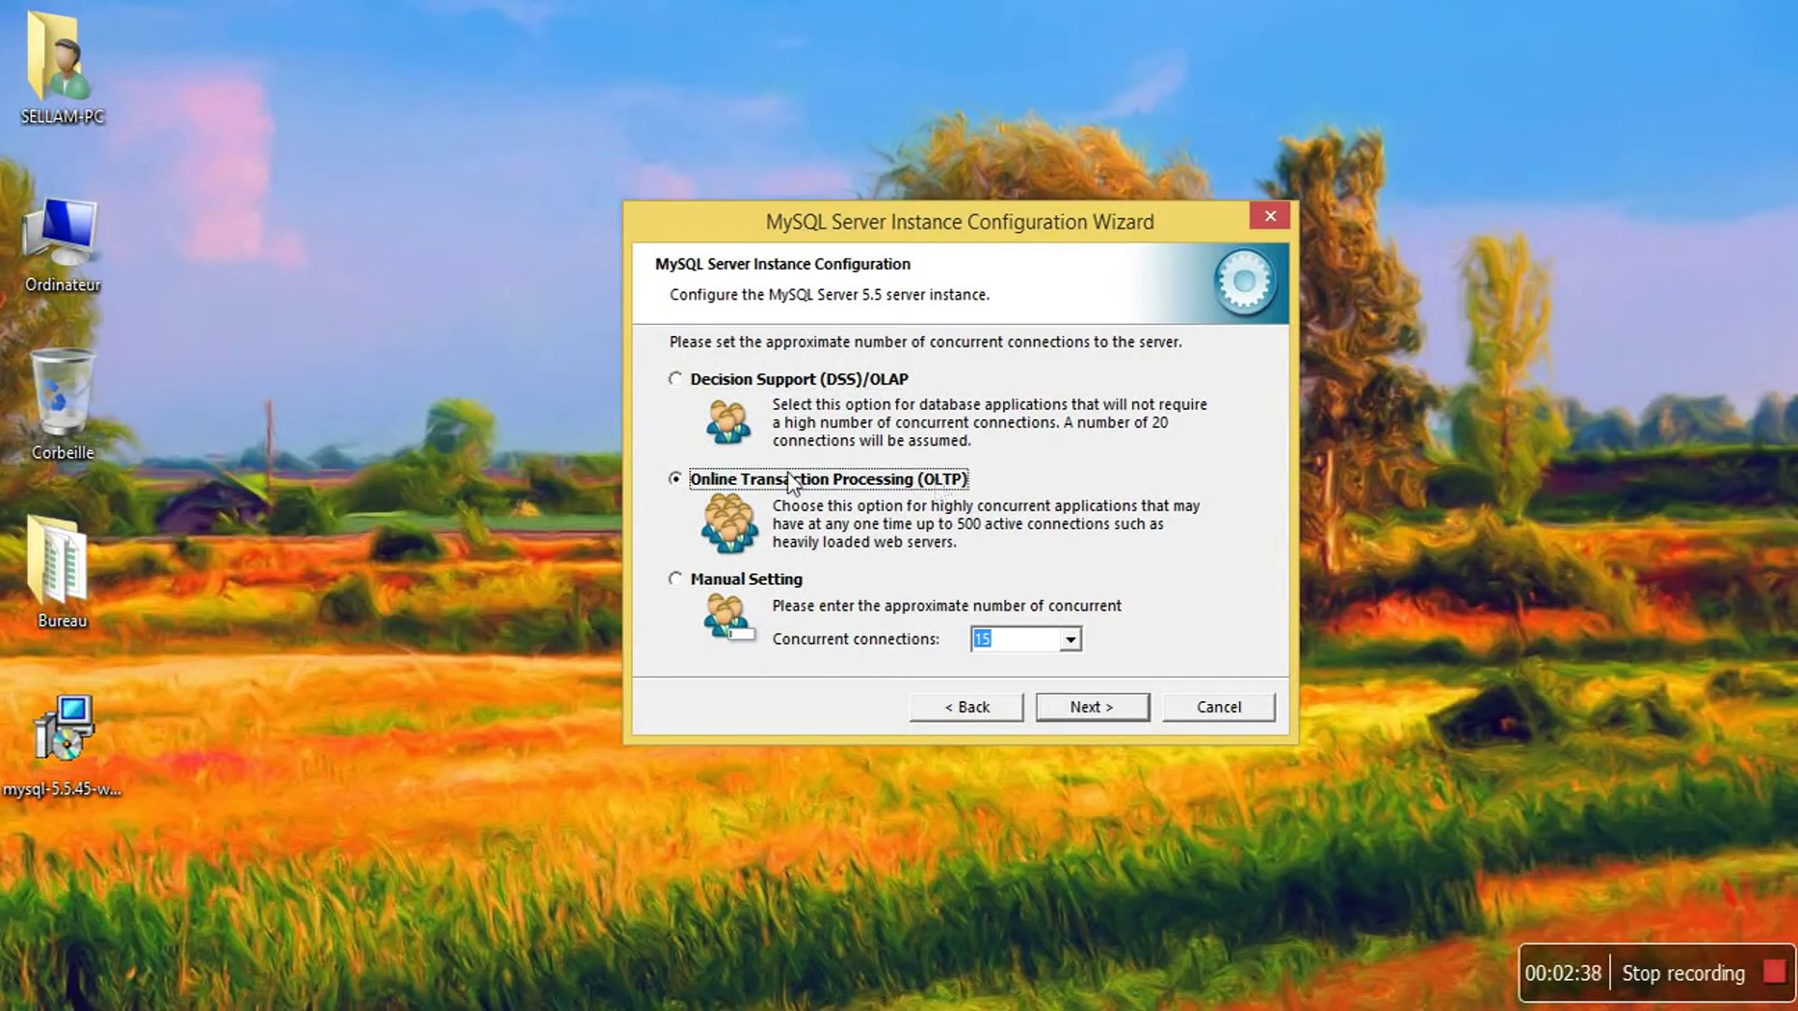
left_click(1086, 708)
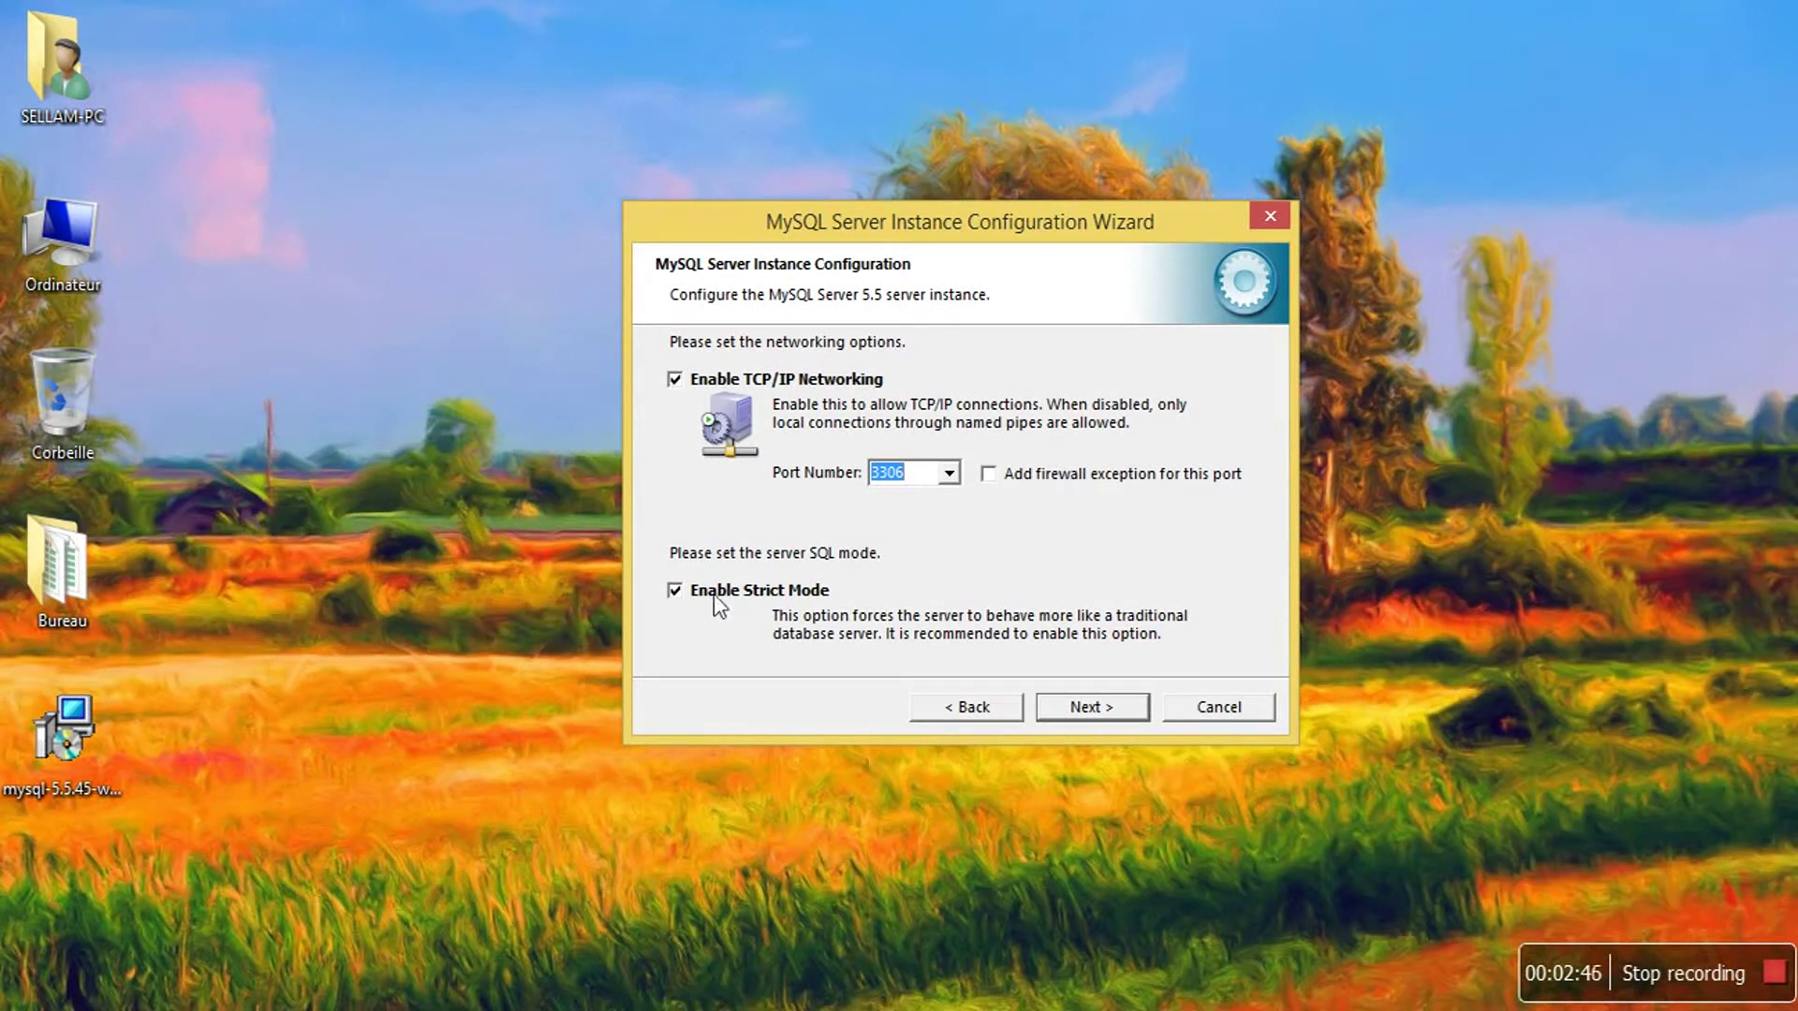
left_click(996, 468)
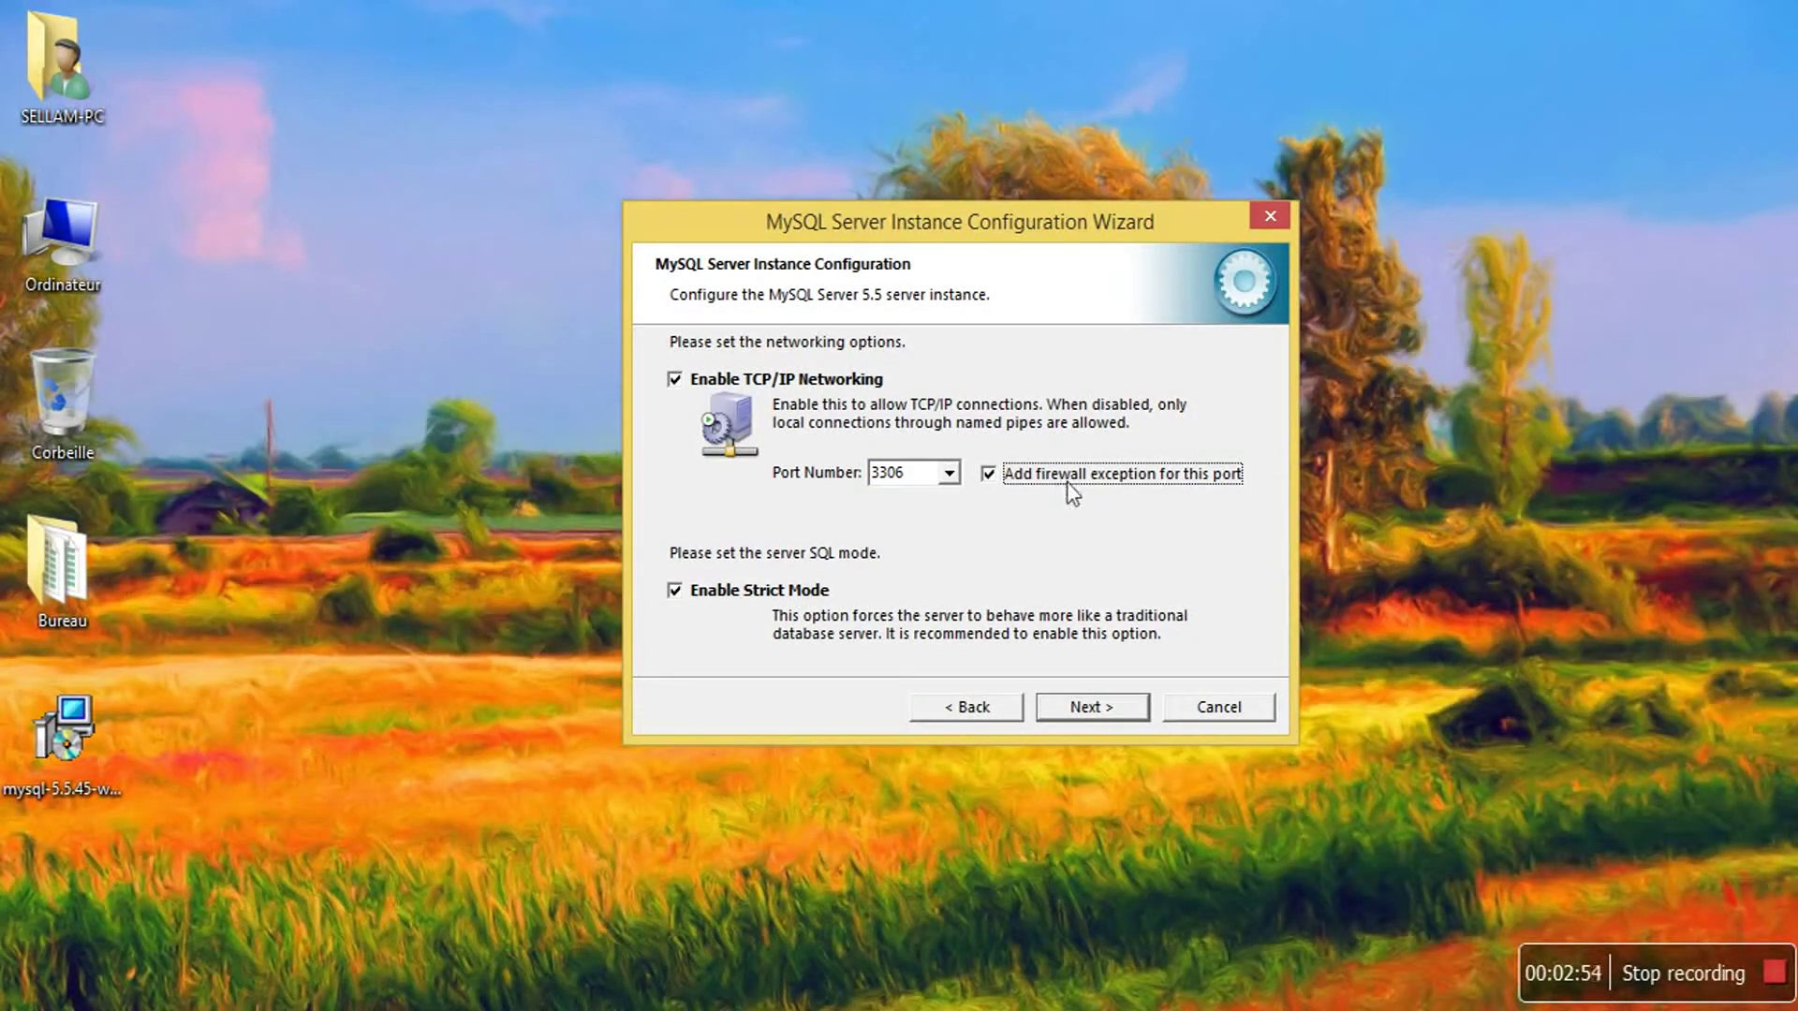
left_click(1085, 712)
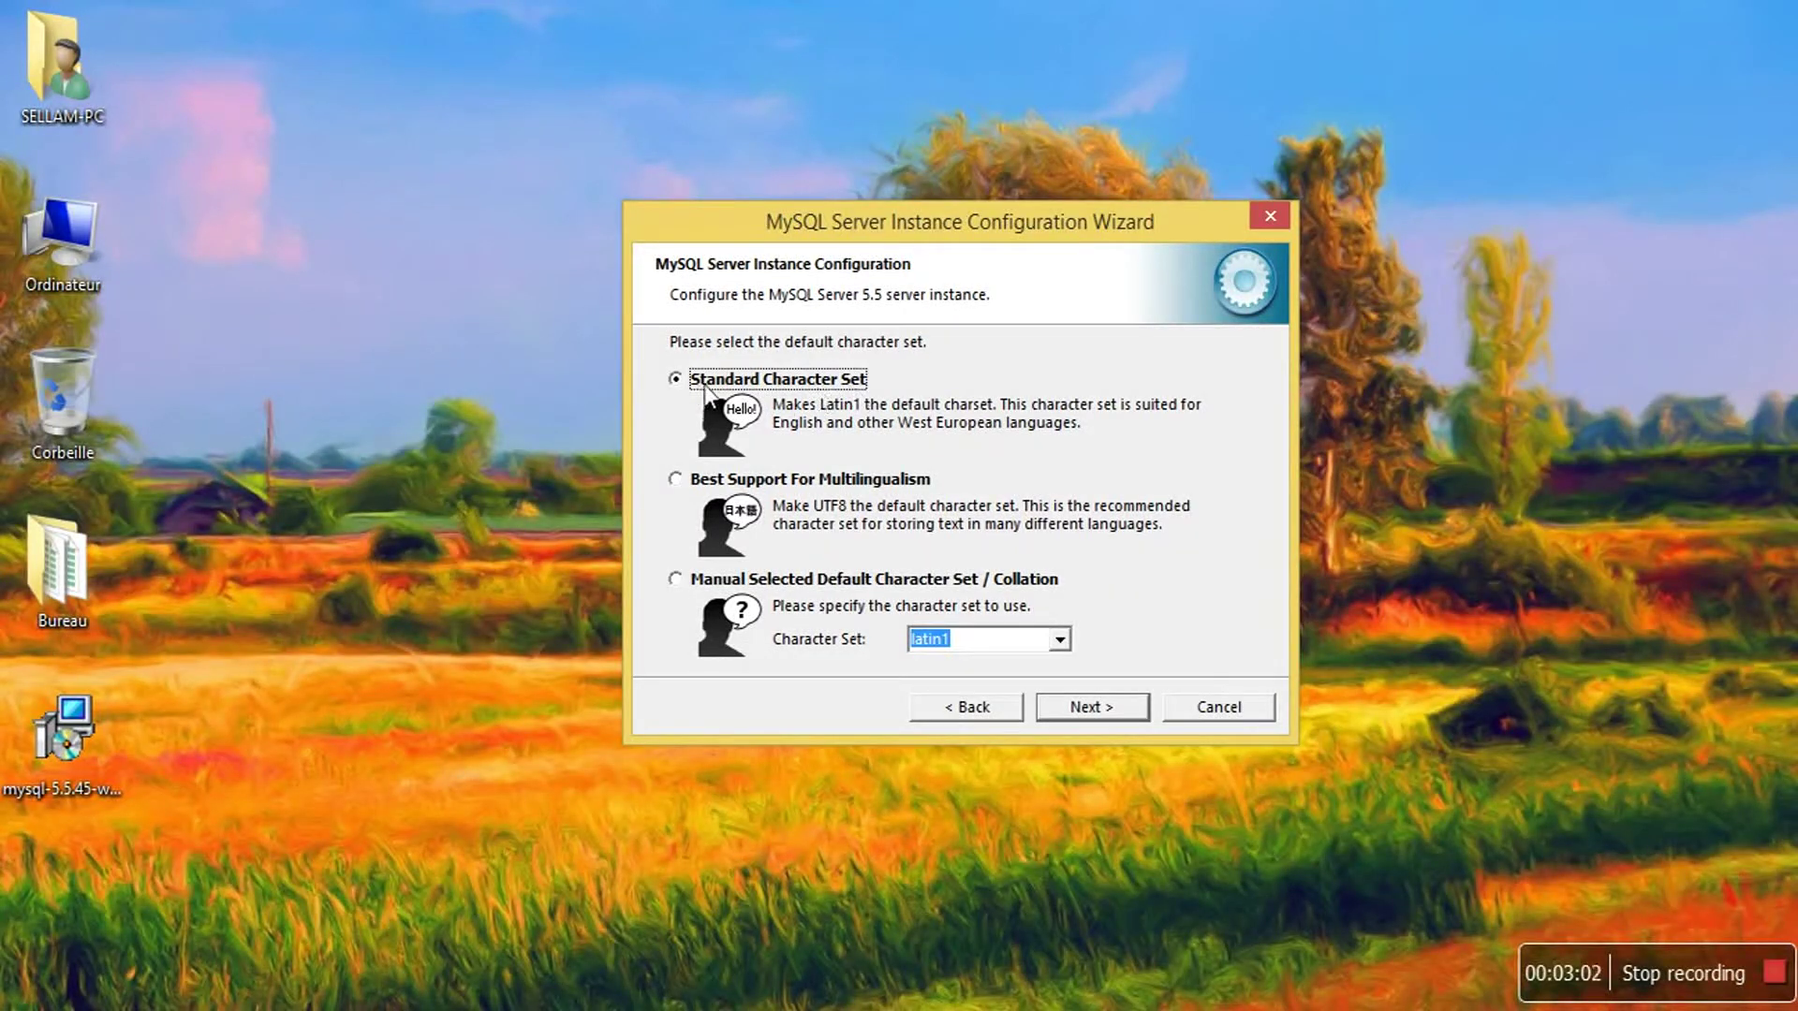
- Accept the Standard Character Set and install the server as the Windows service MySQL with the bin directory included in the Windows PATH
left_click(1121, 714)
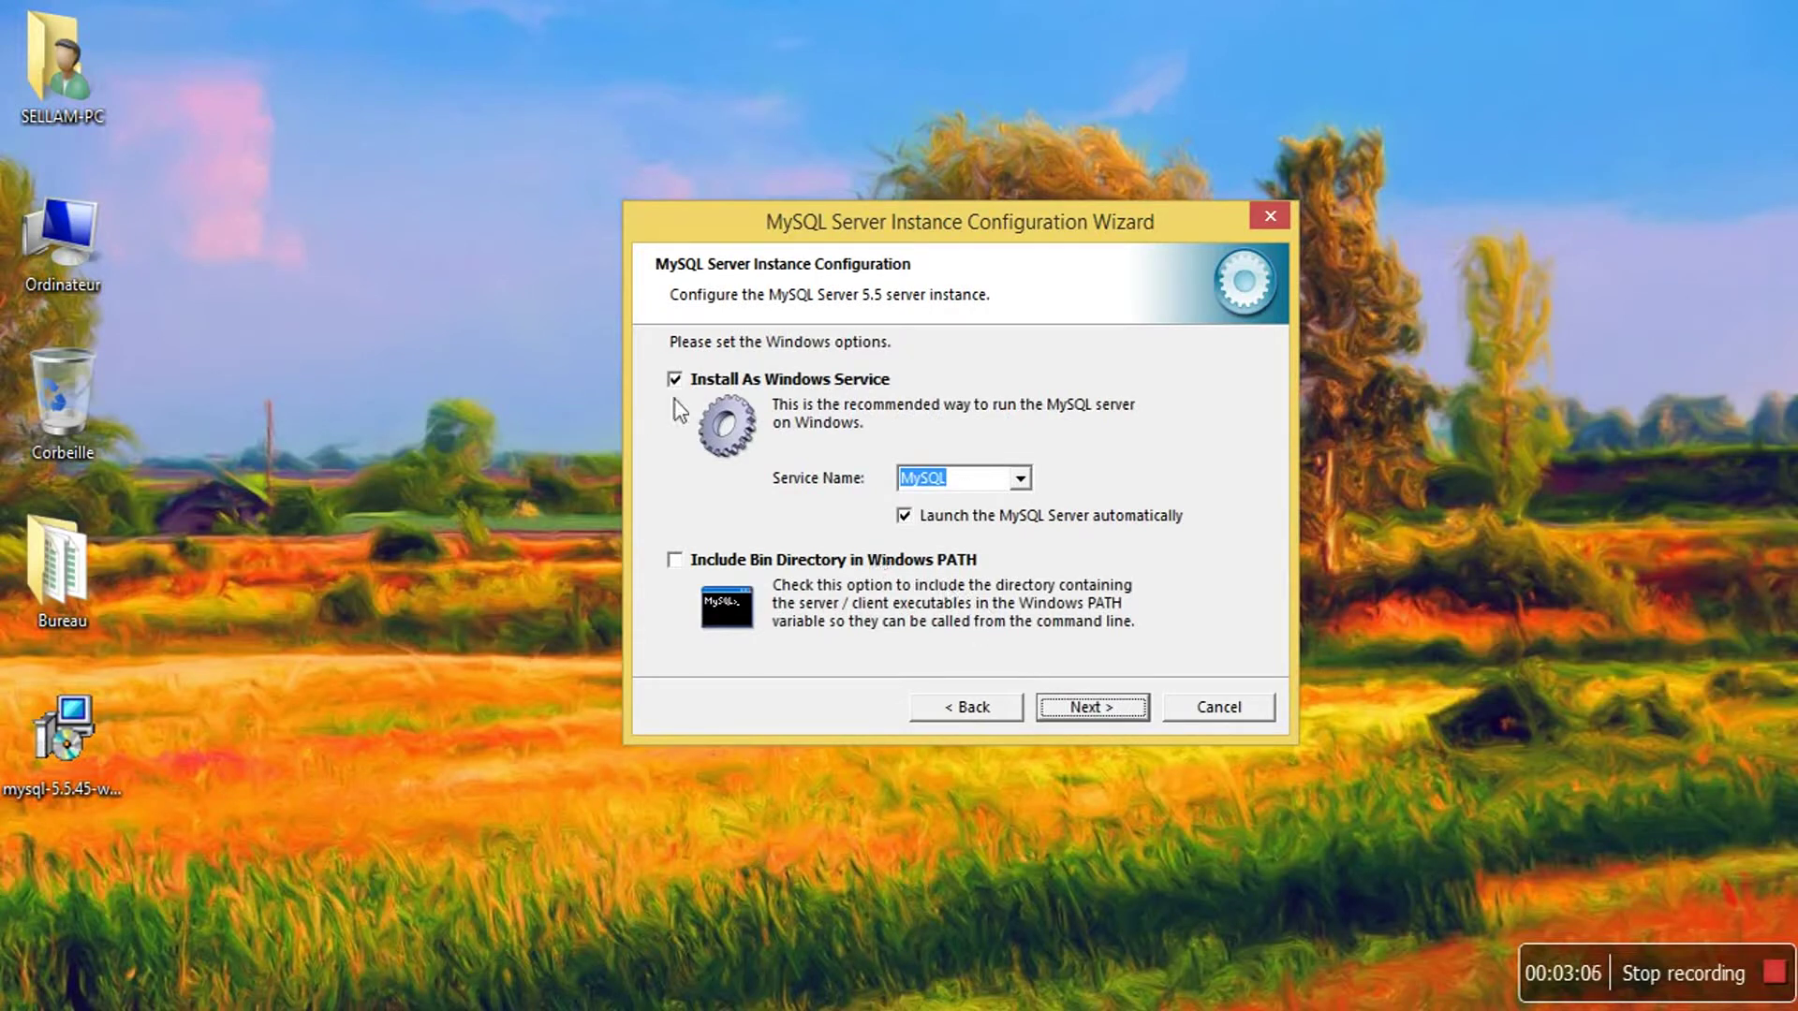
left_click(681, 566)
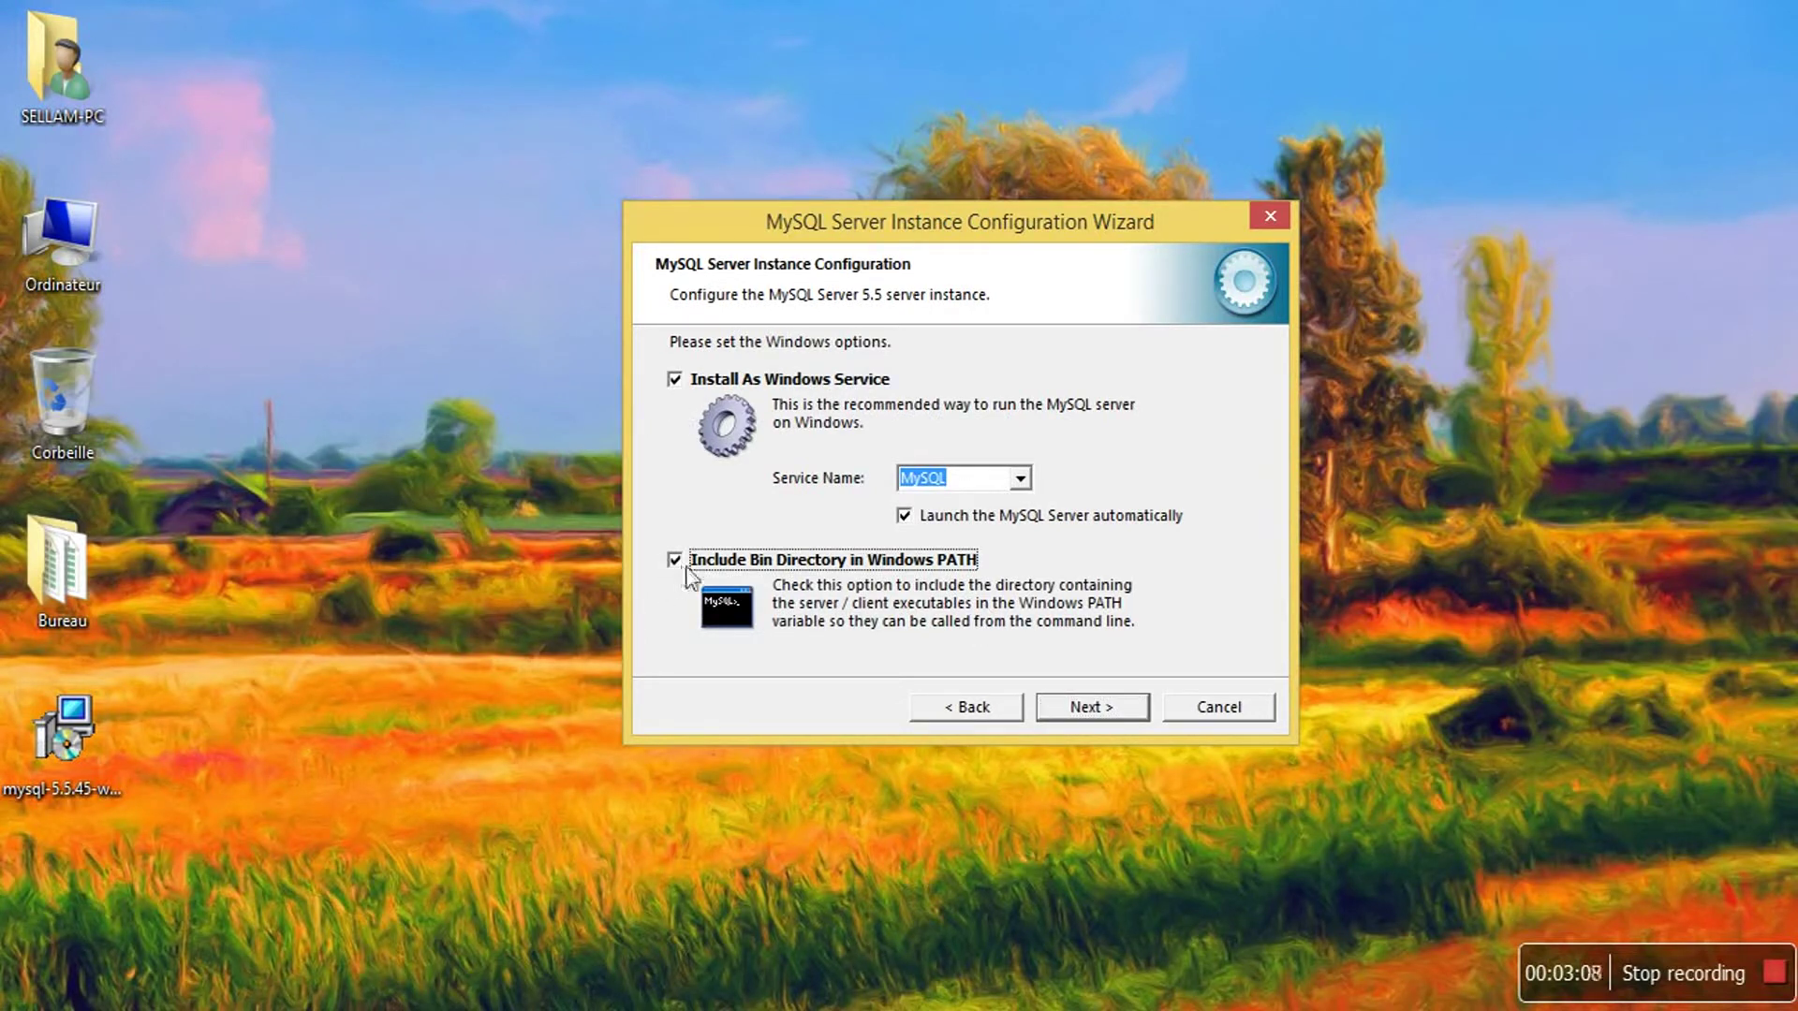
left_click(1019, 482)
left_click(1023, 482)
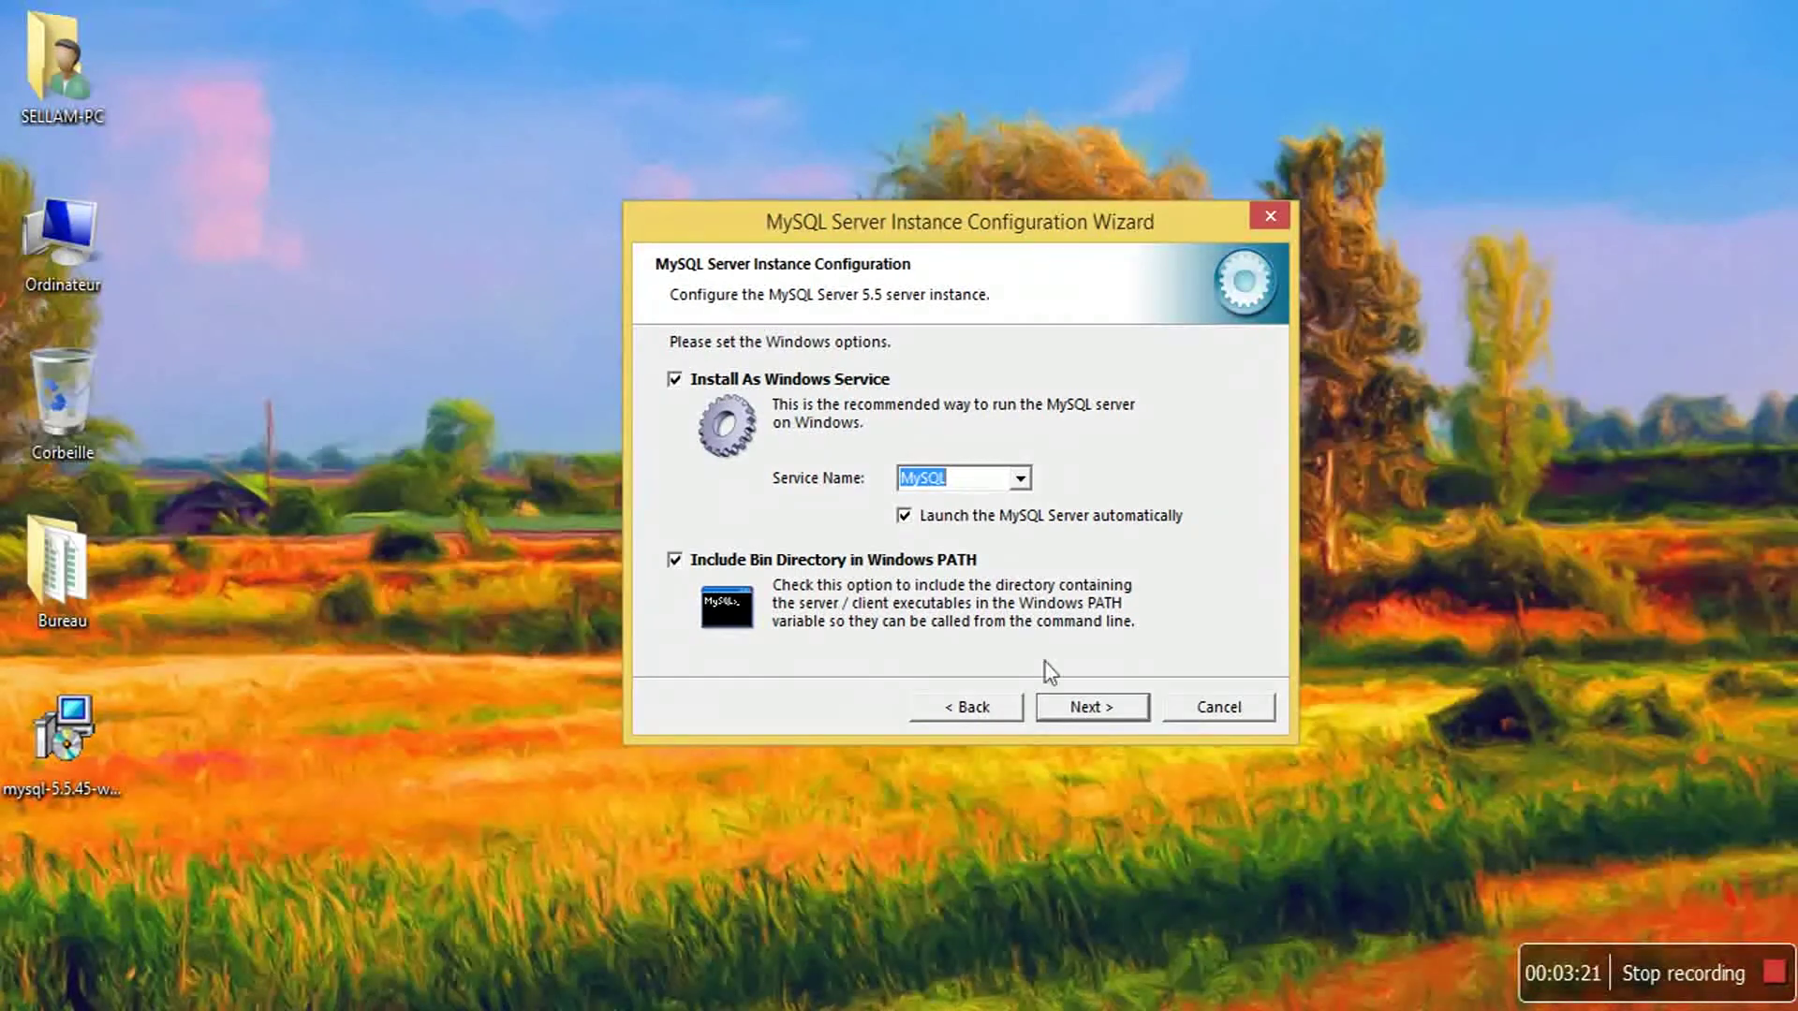
left_click(1083, 712)
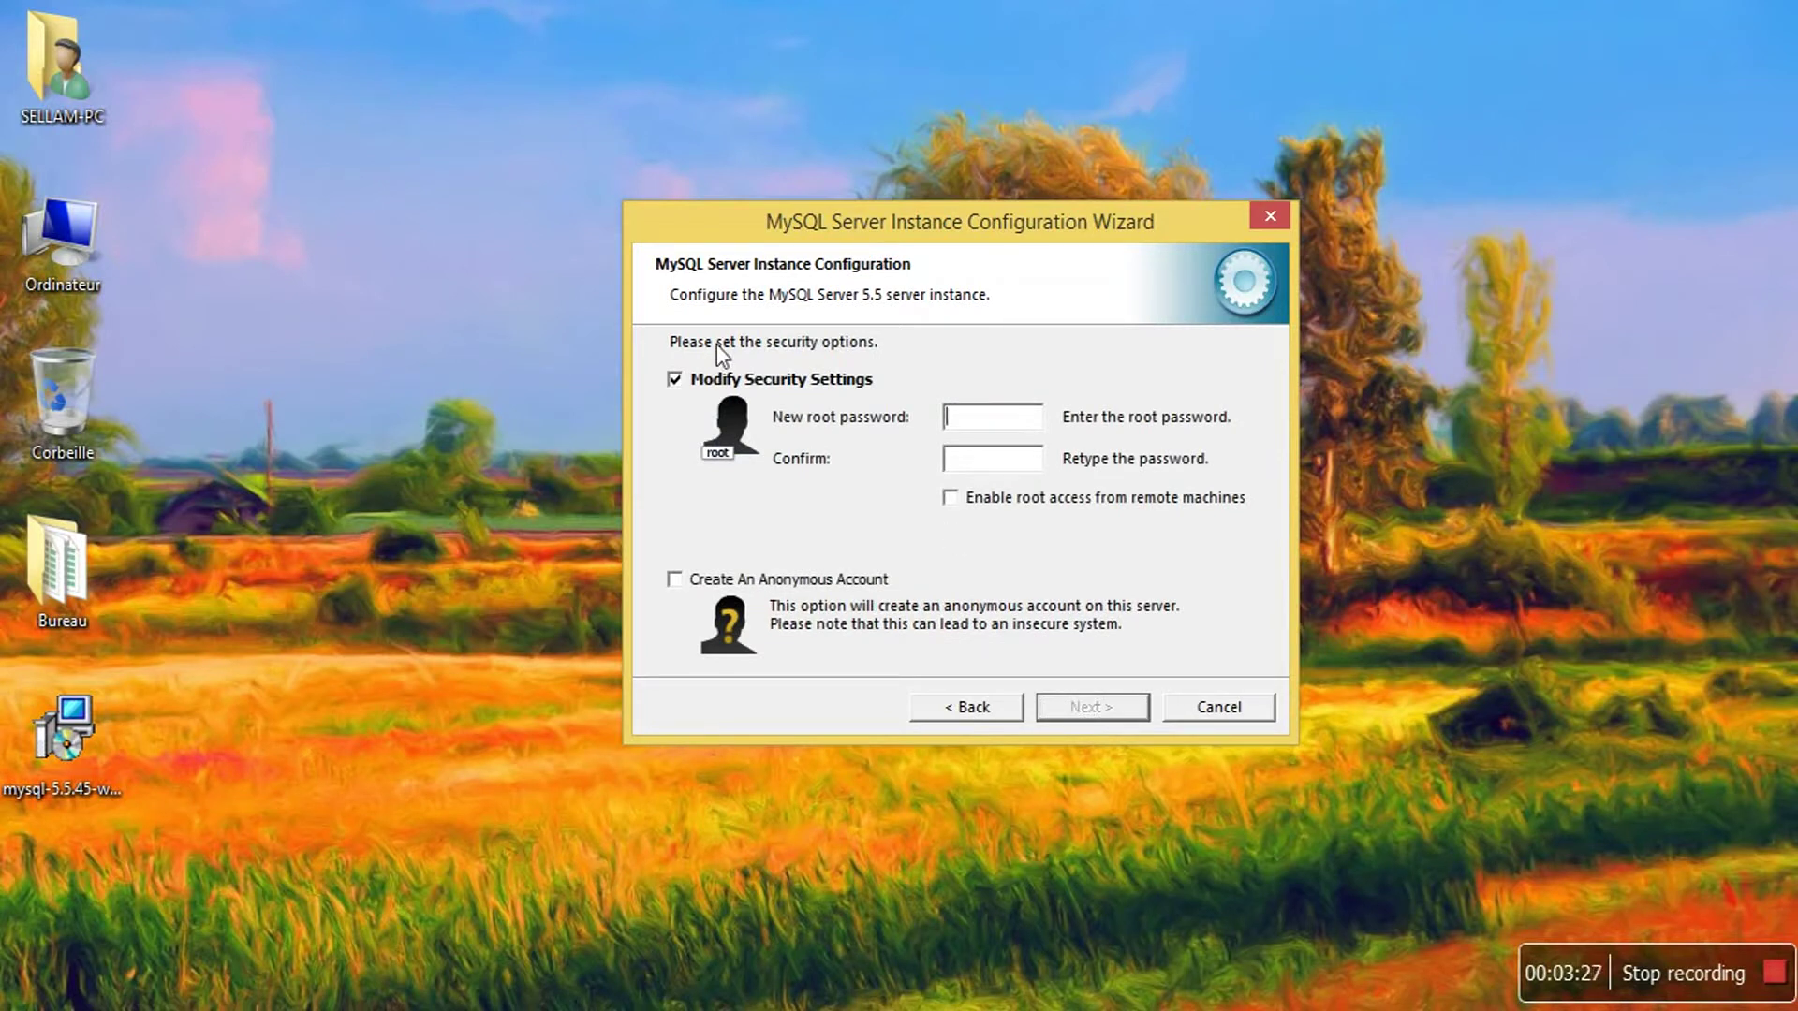
- Turn off Modify Security Settings and proceed with the server instance configuration
left_click(676, 380)
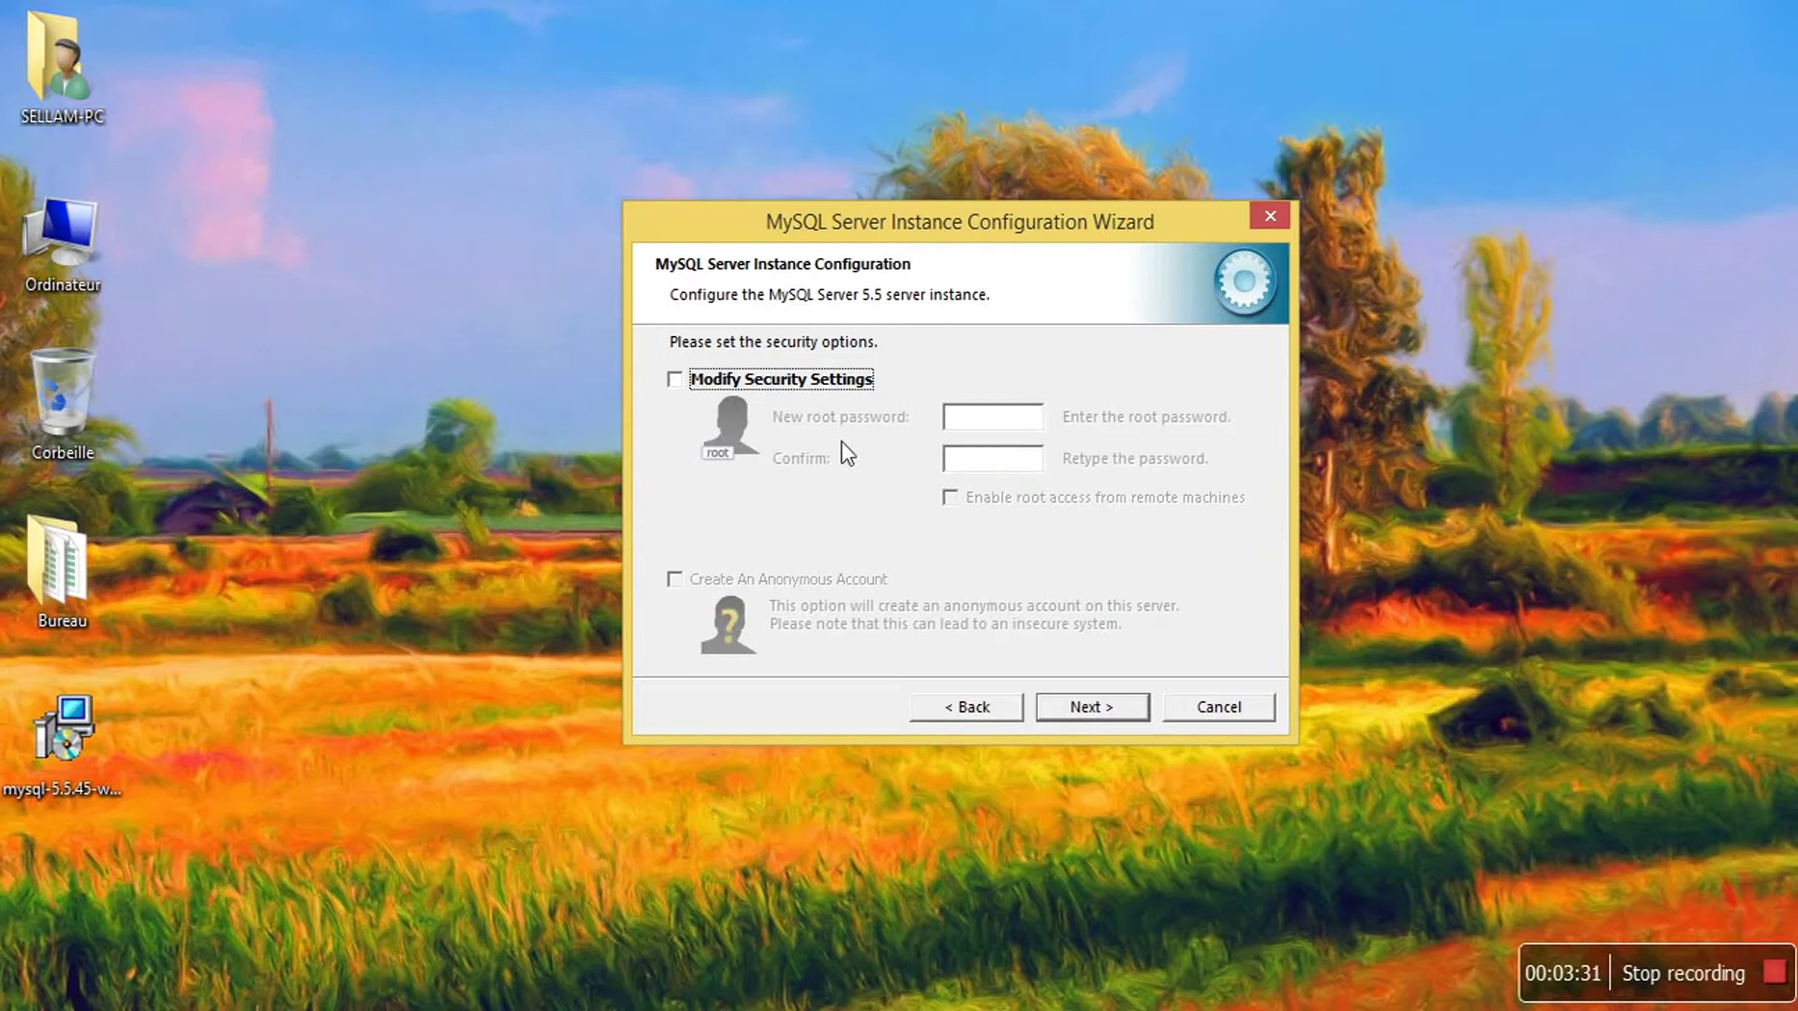
left_click(1111, 706)
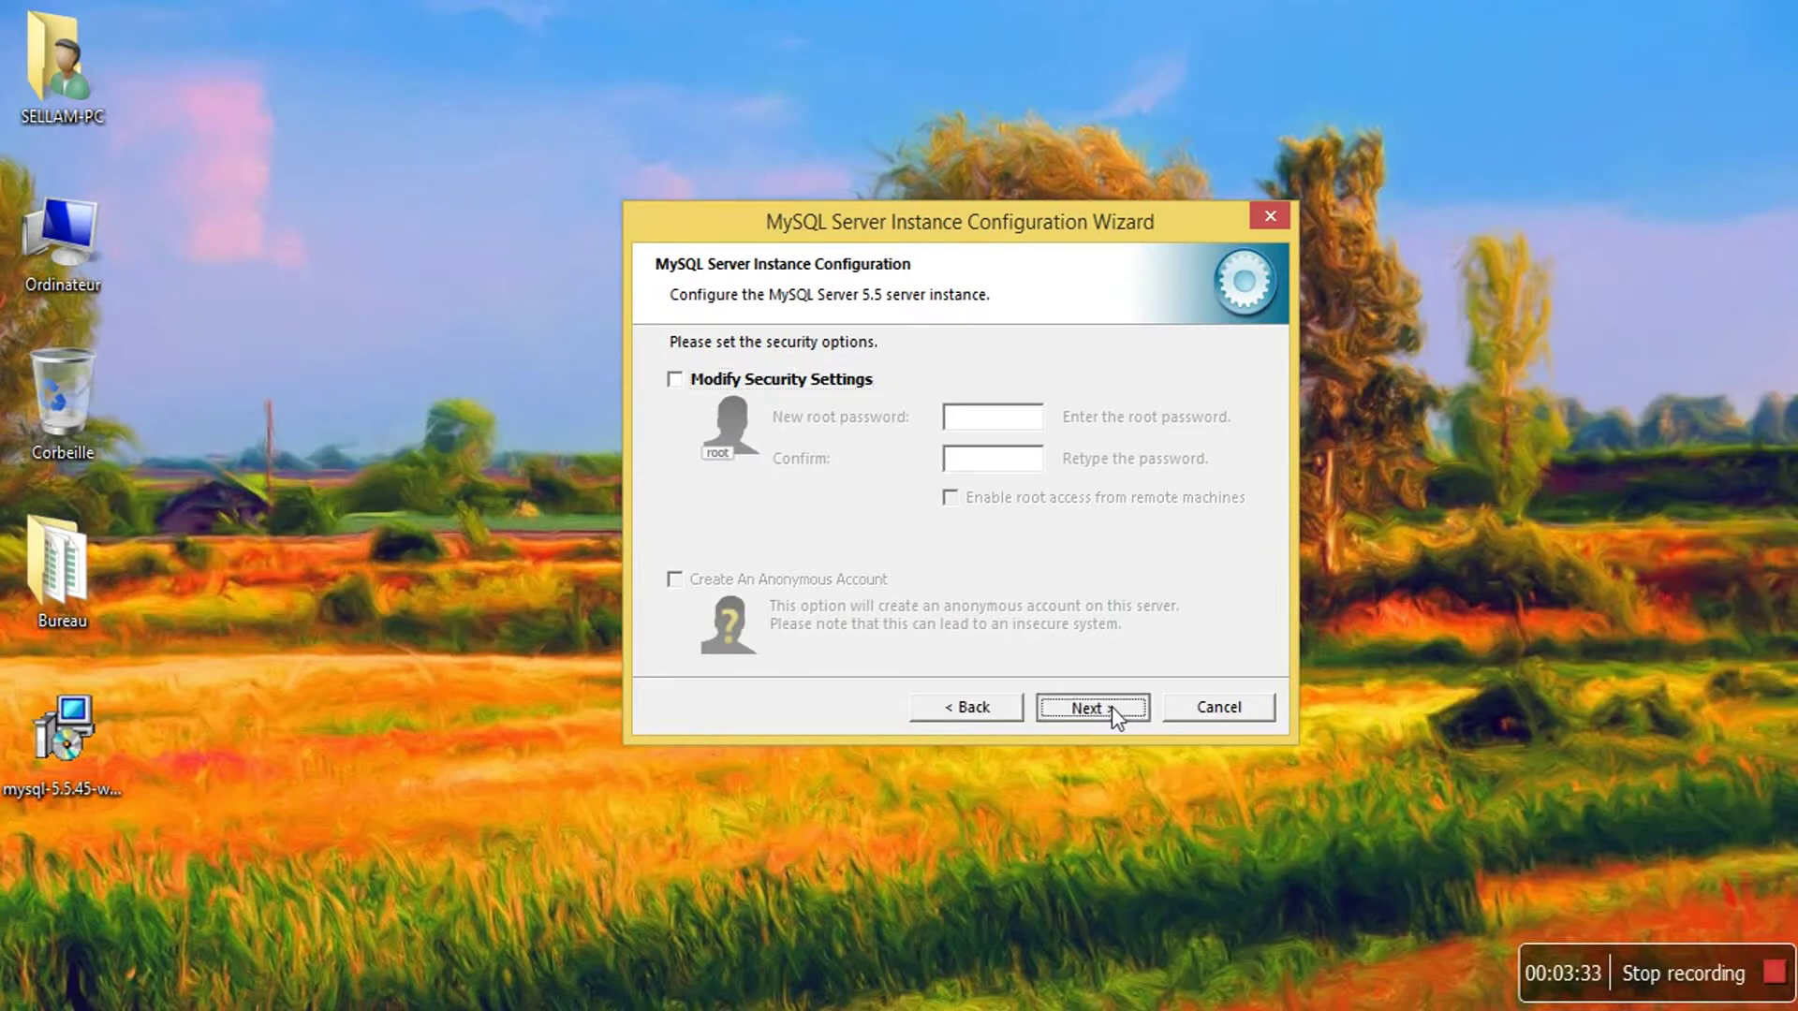
left_click(1086, 710)
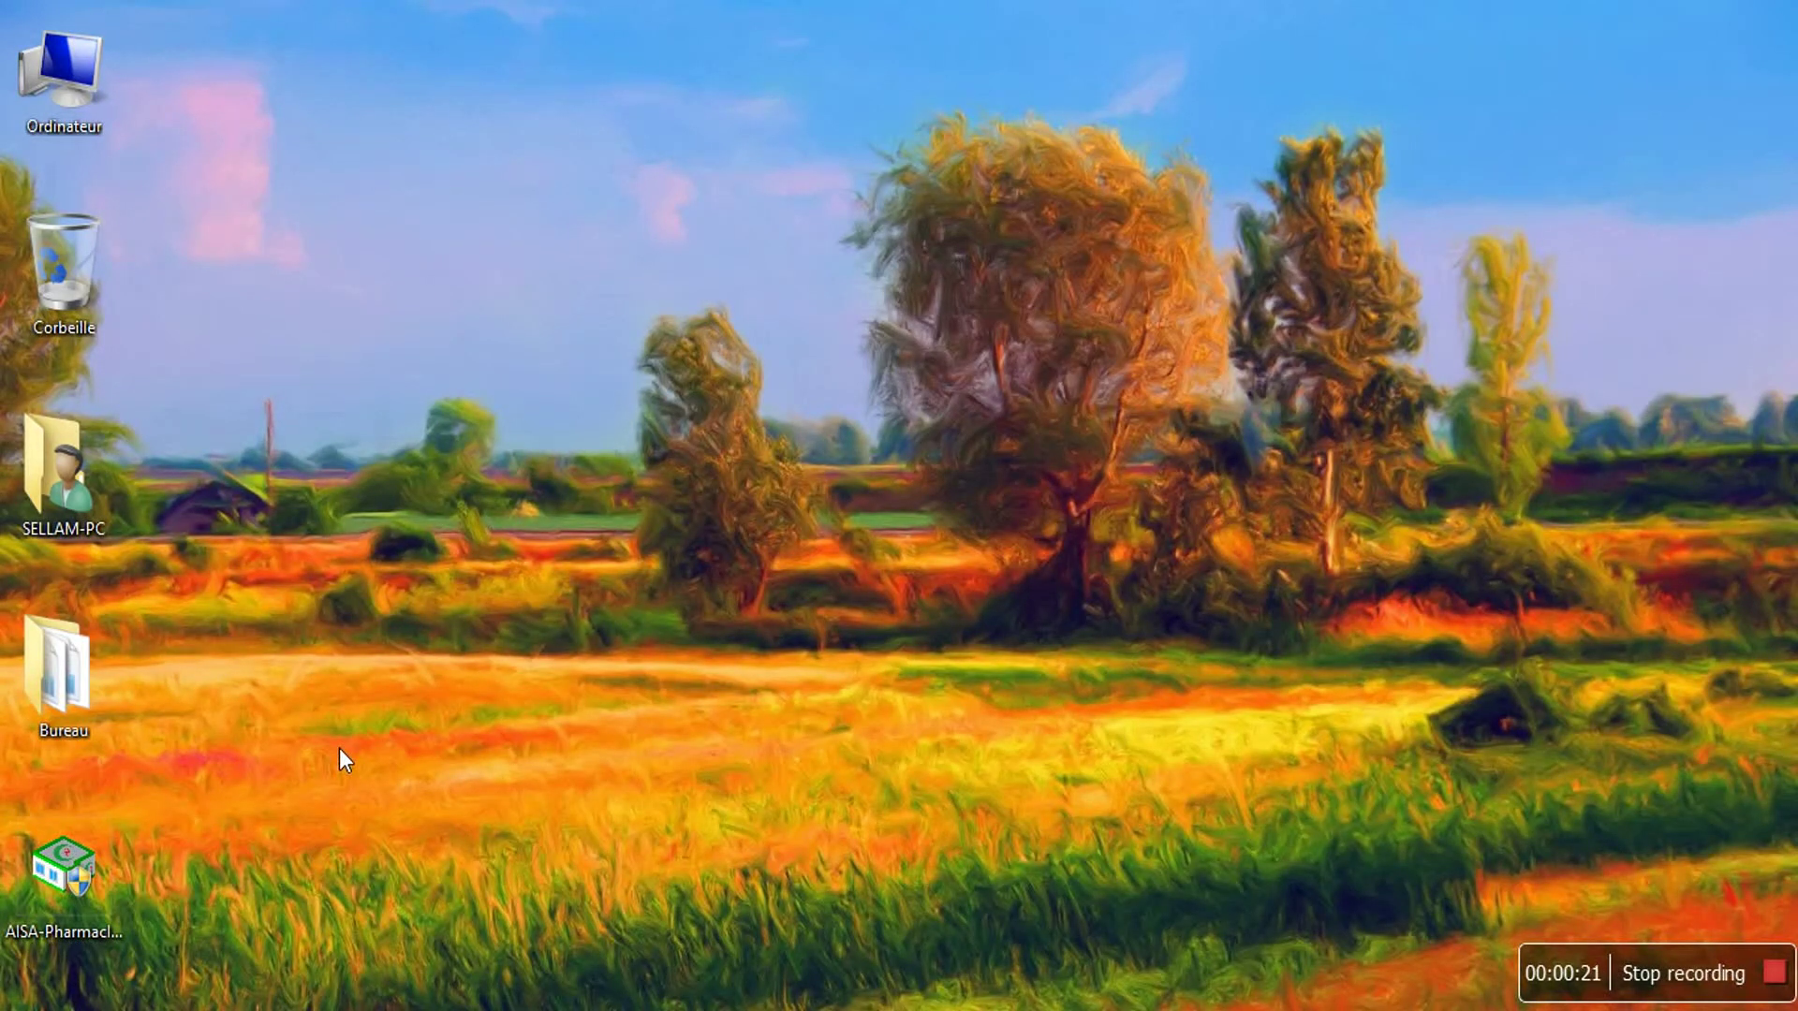
- Launch the AISA-PharmacIA-32bit.exe installer from the desktop and accept the user licence to install AISA-PharmacIA 2.0
left_click(80, 865)
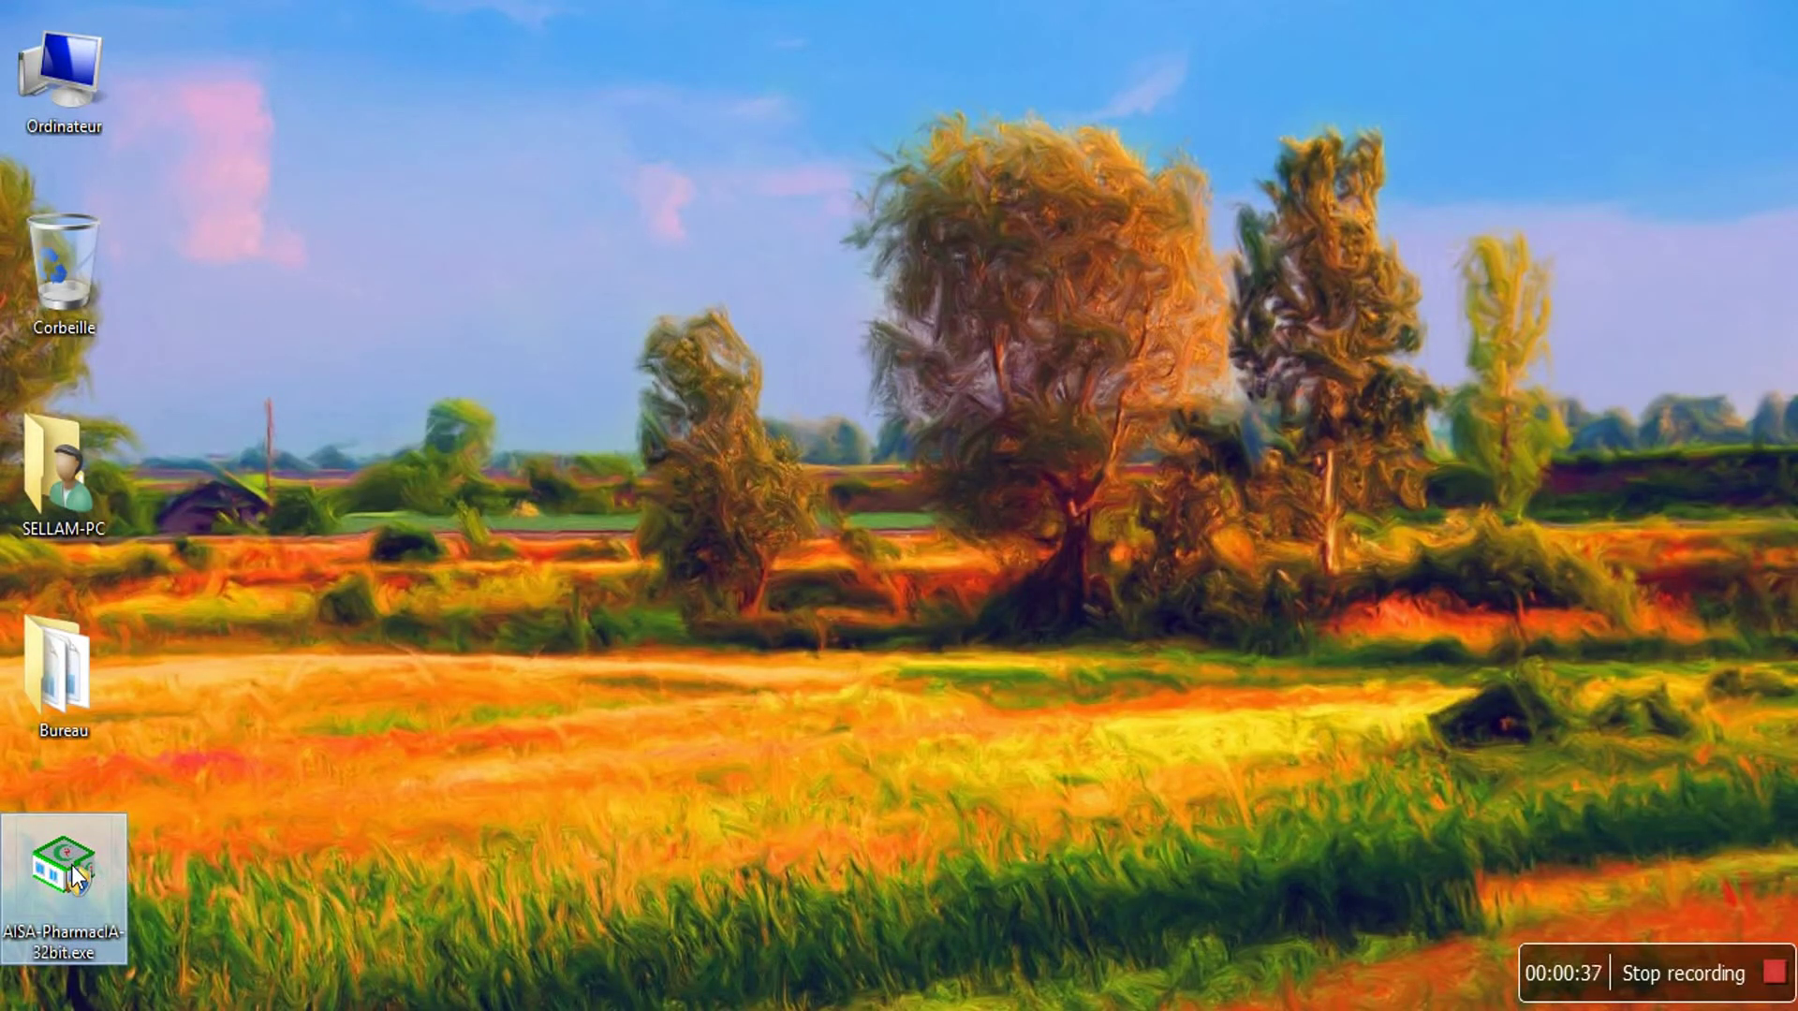
double_click(71, 874)
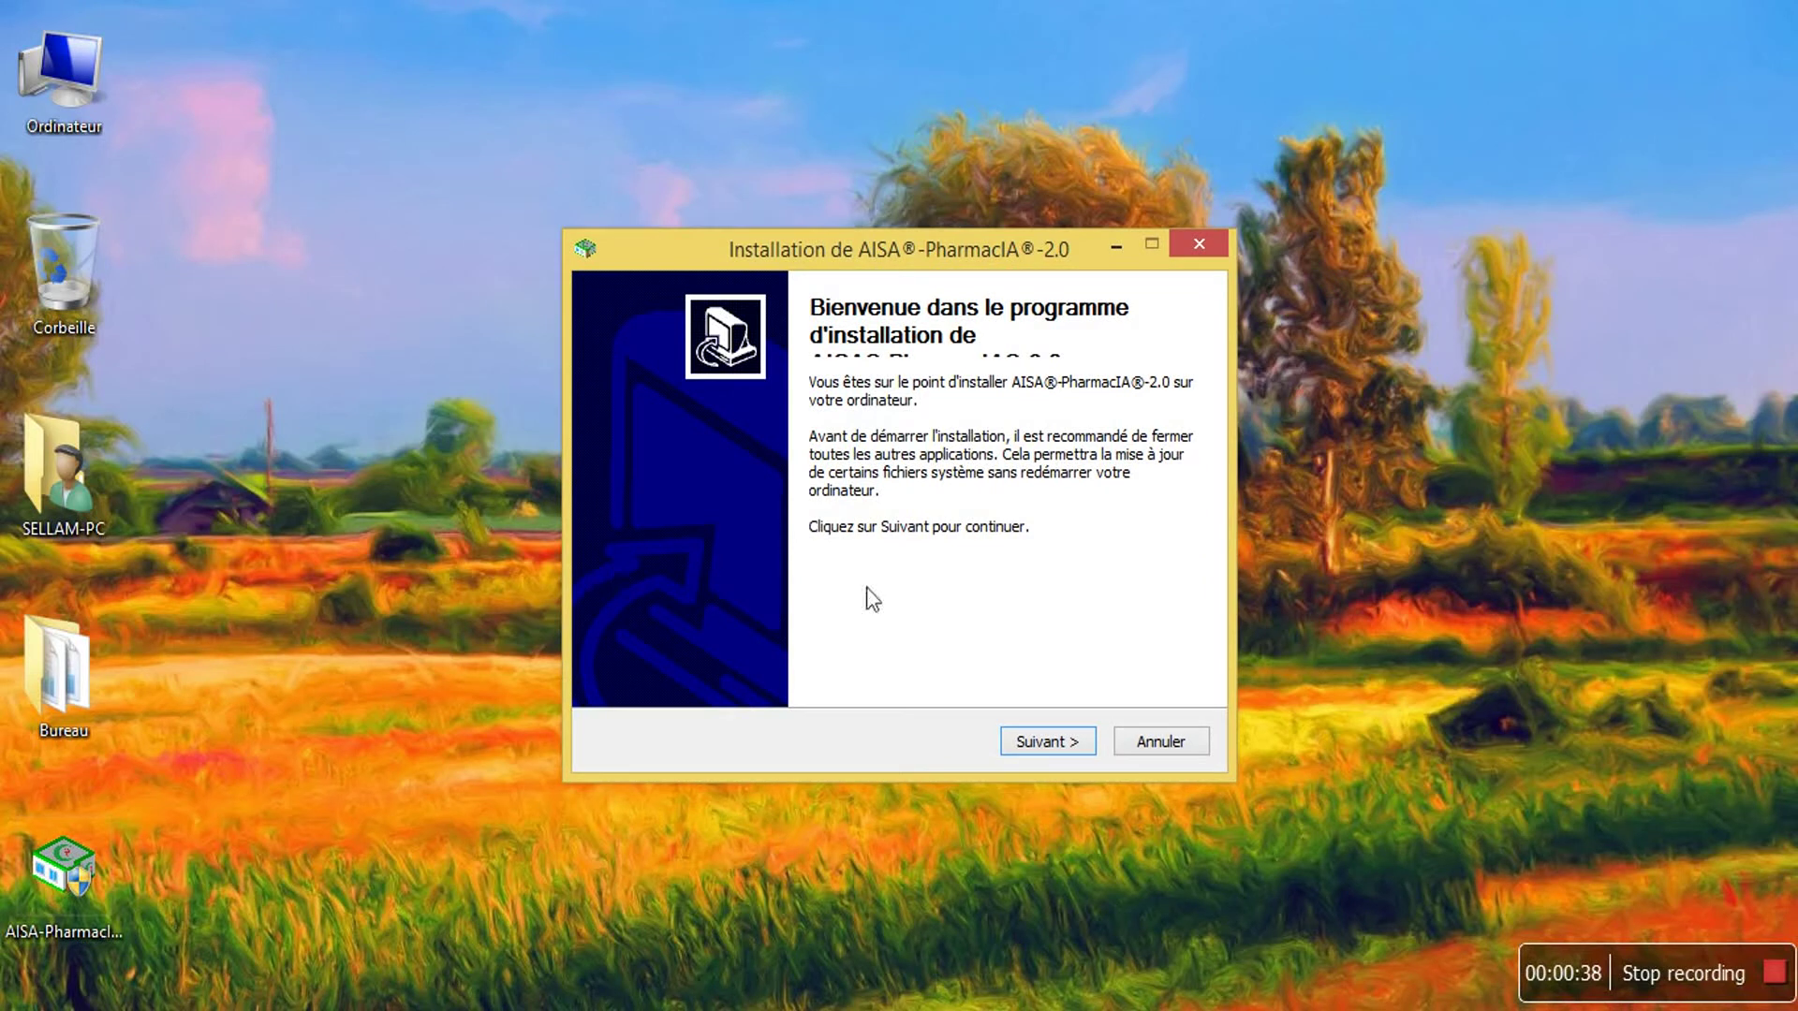
left_click(1036, 738)
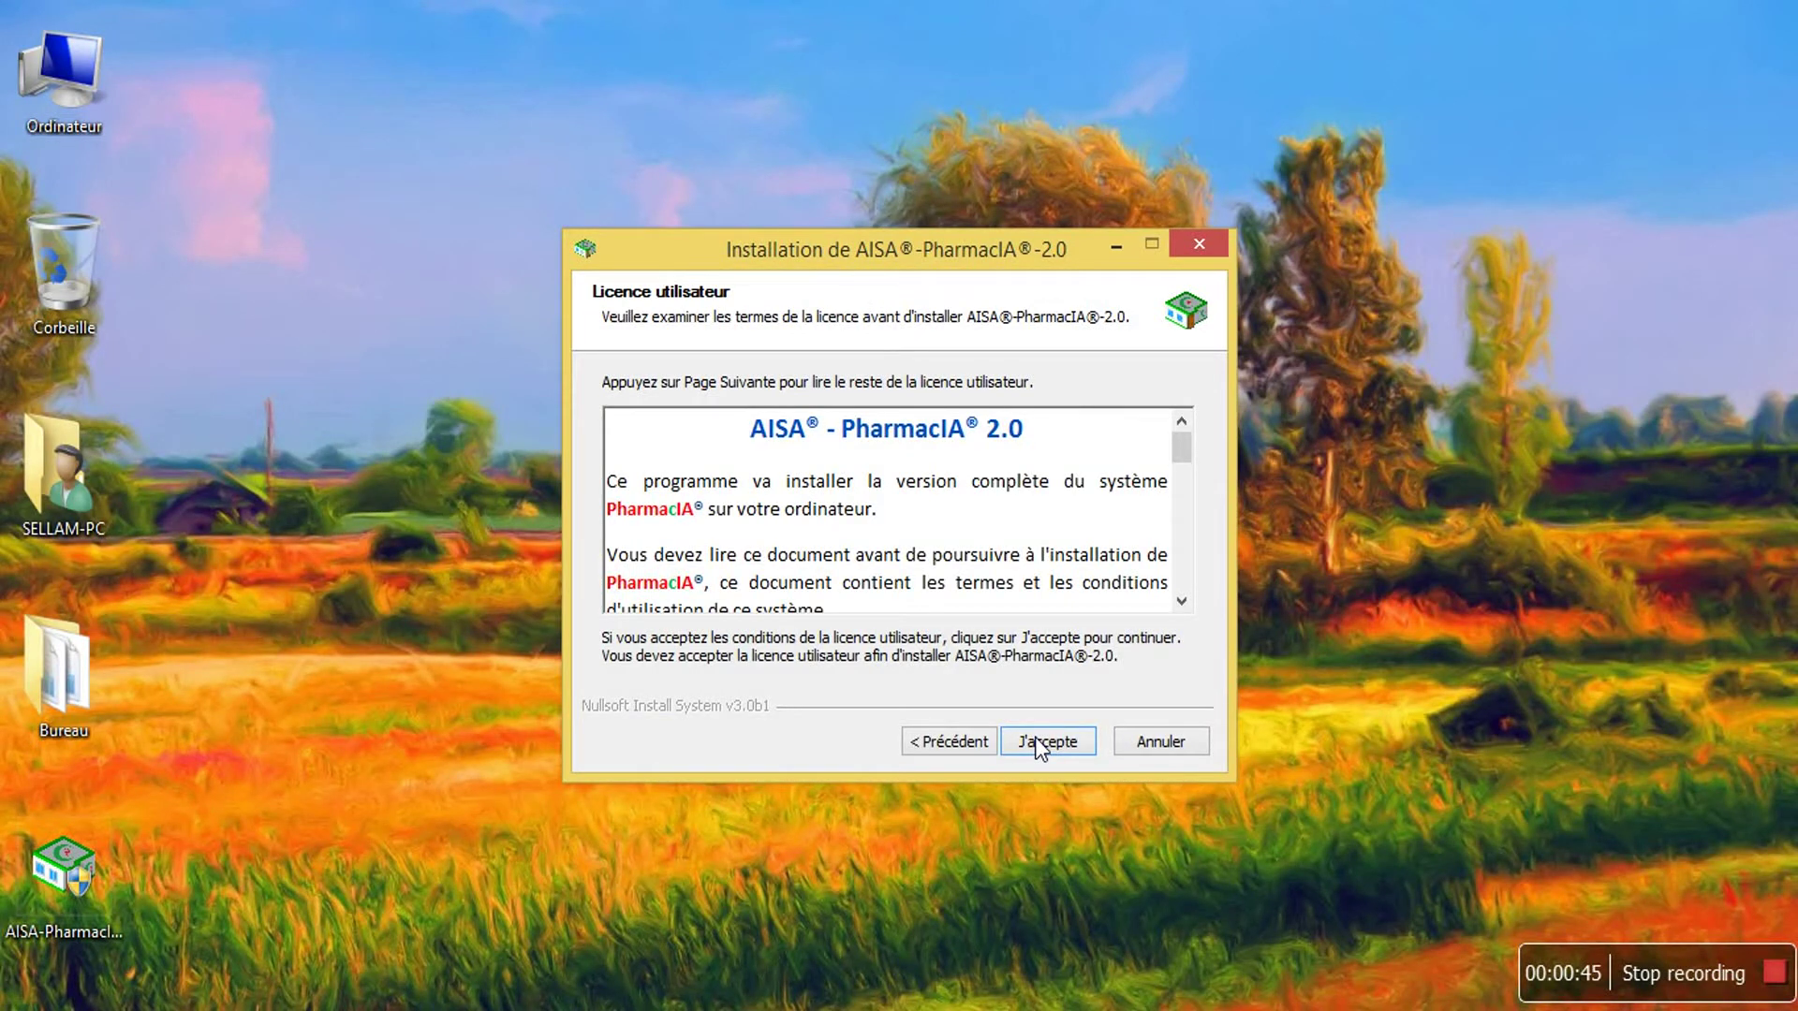
mouse_move(1176, 452)
left_mouse_down()
mouse_move(1176, 593)
mouse_move(1174, 433)
left_mouse_up()
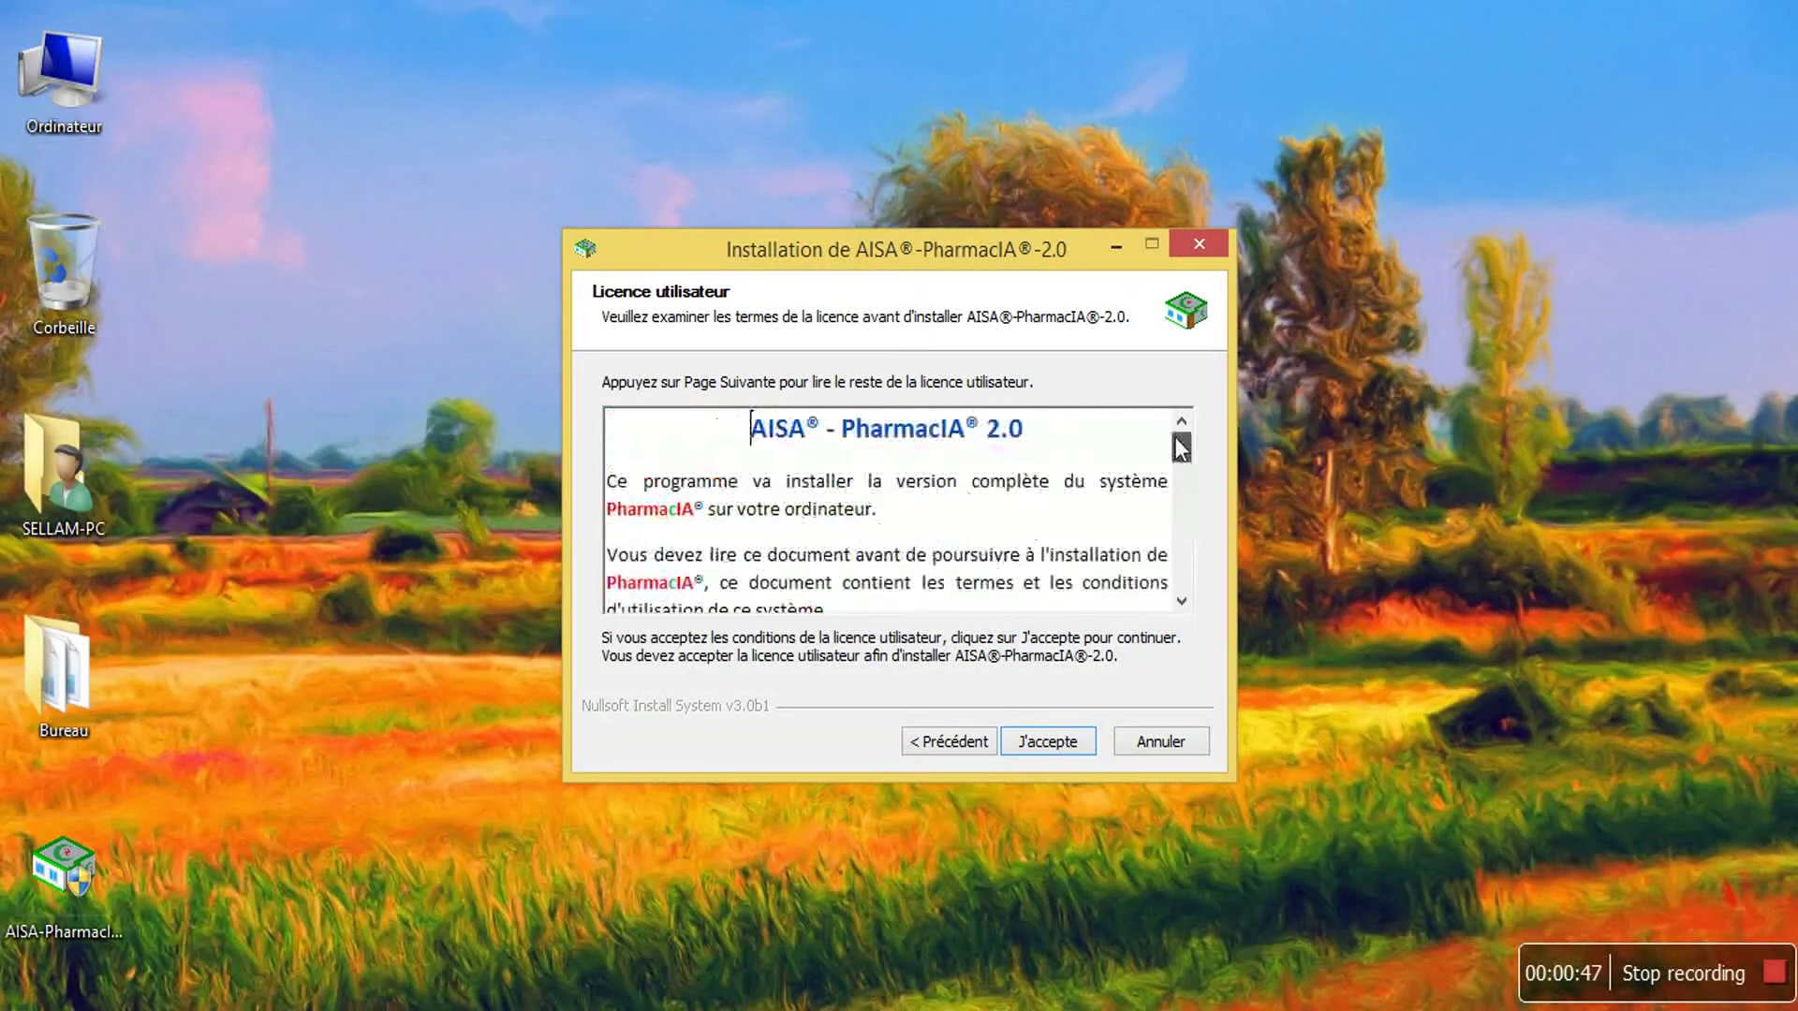
left_click(1037, 749)
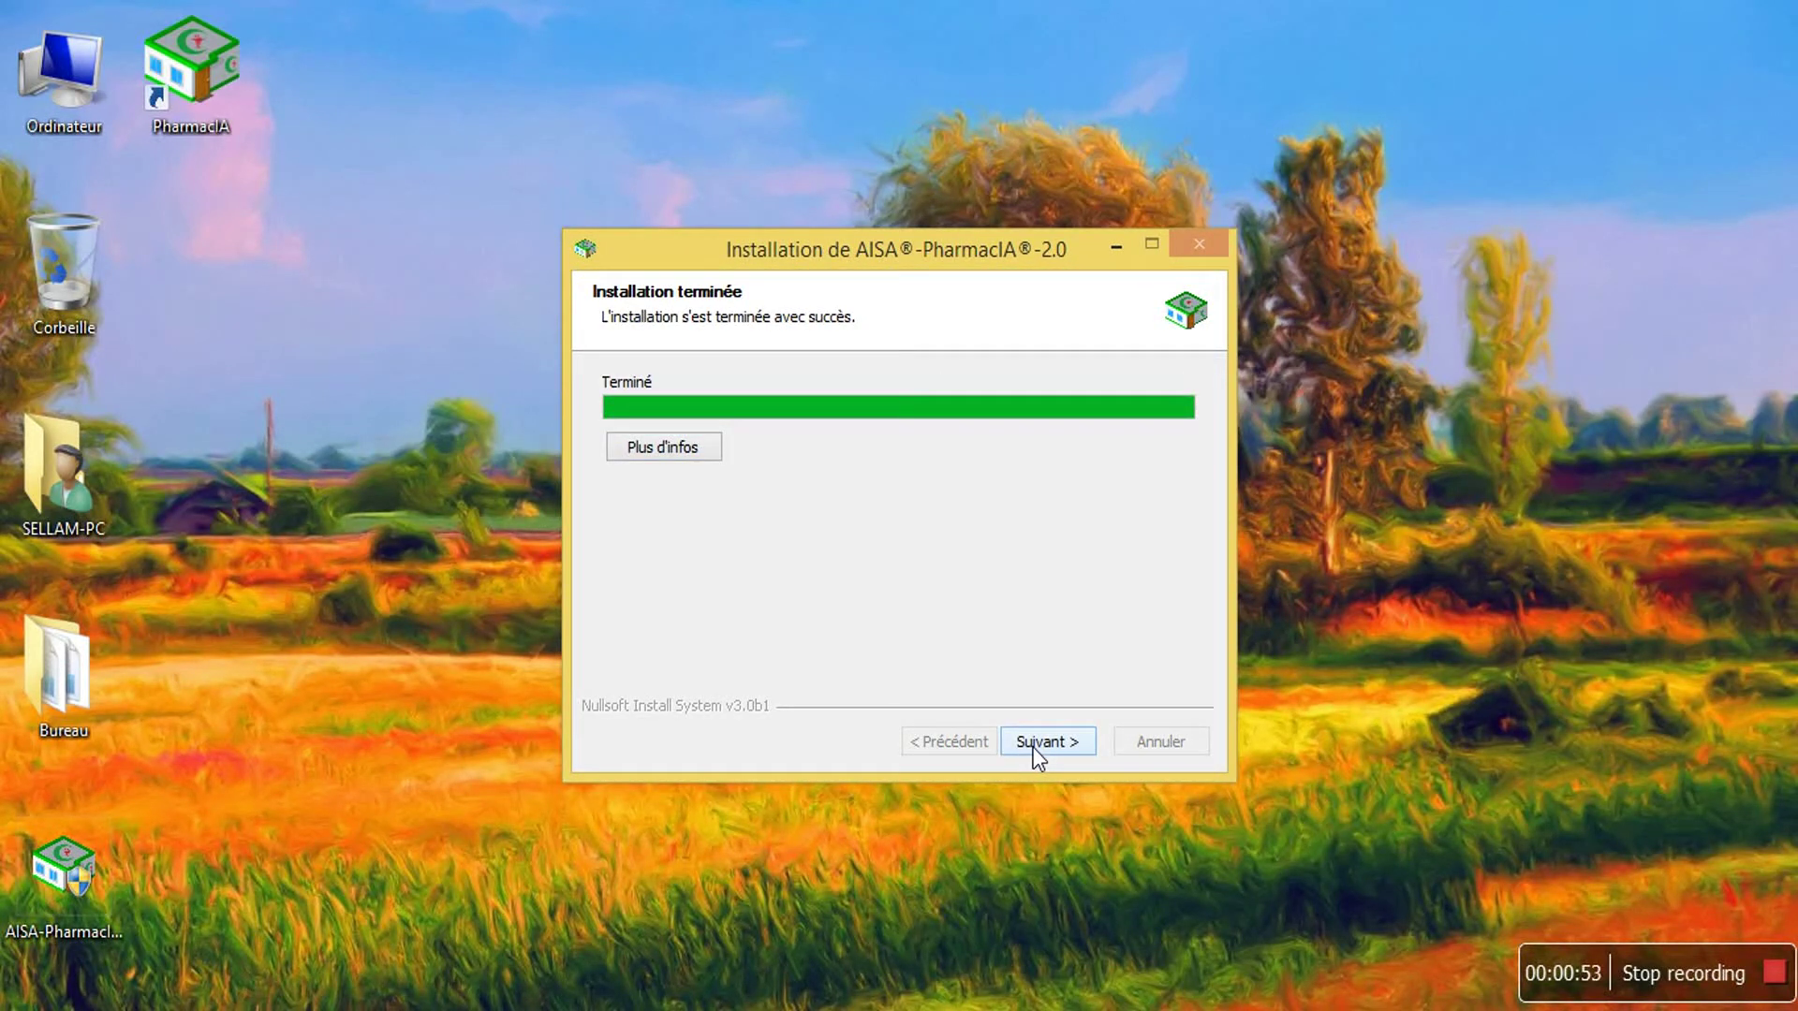
- Finish the setup with the initial configuration utility (Configuration Initiale) enabled and run its database initialization
left_click(1034, 749)
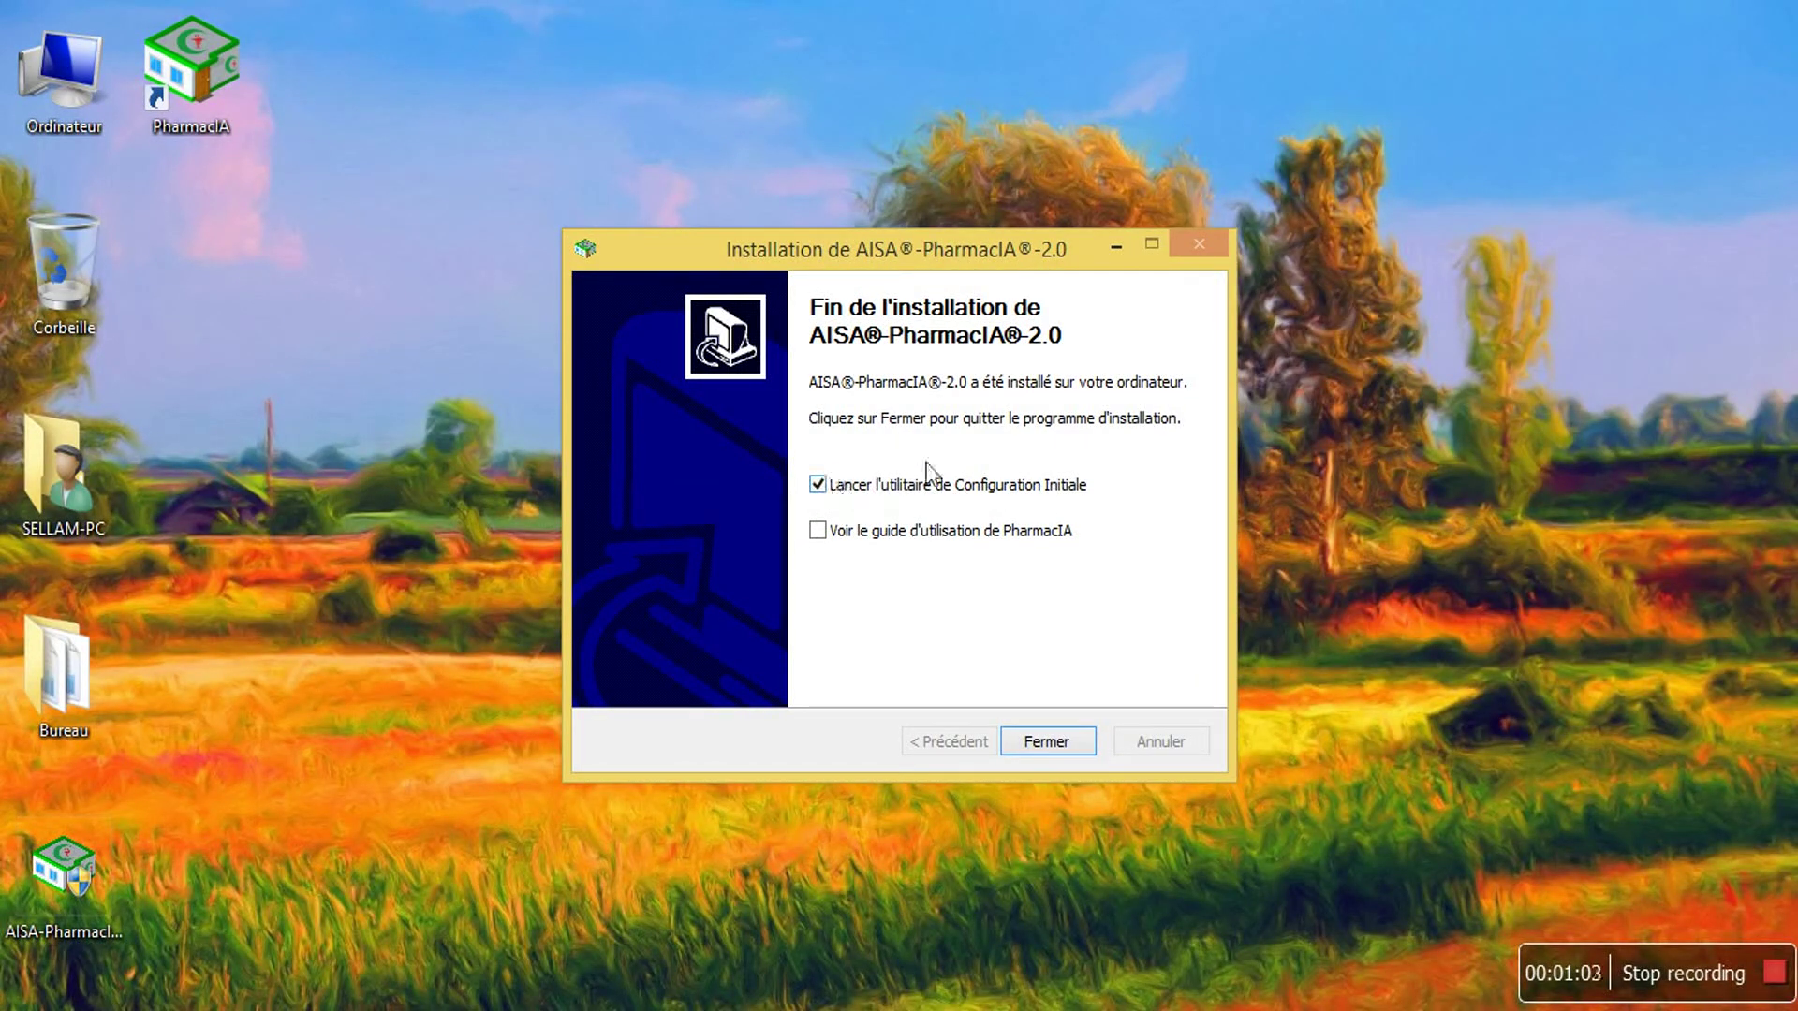
left_click(1041, 739)
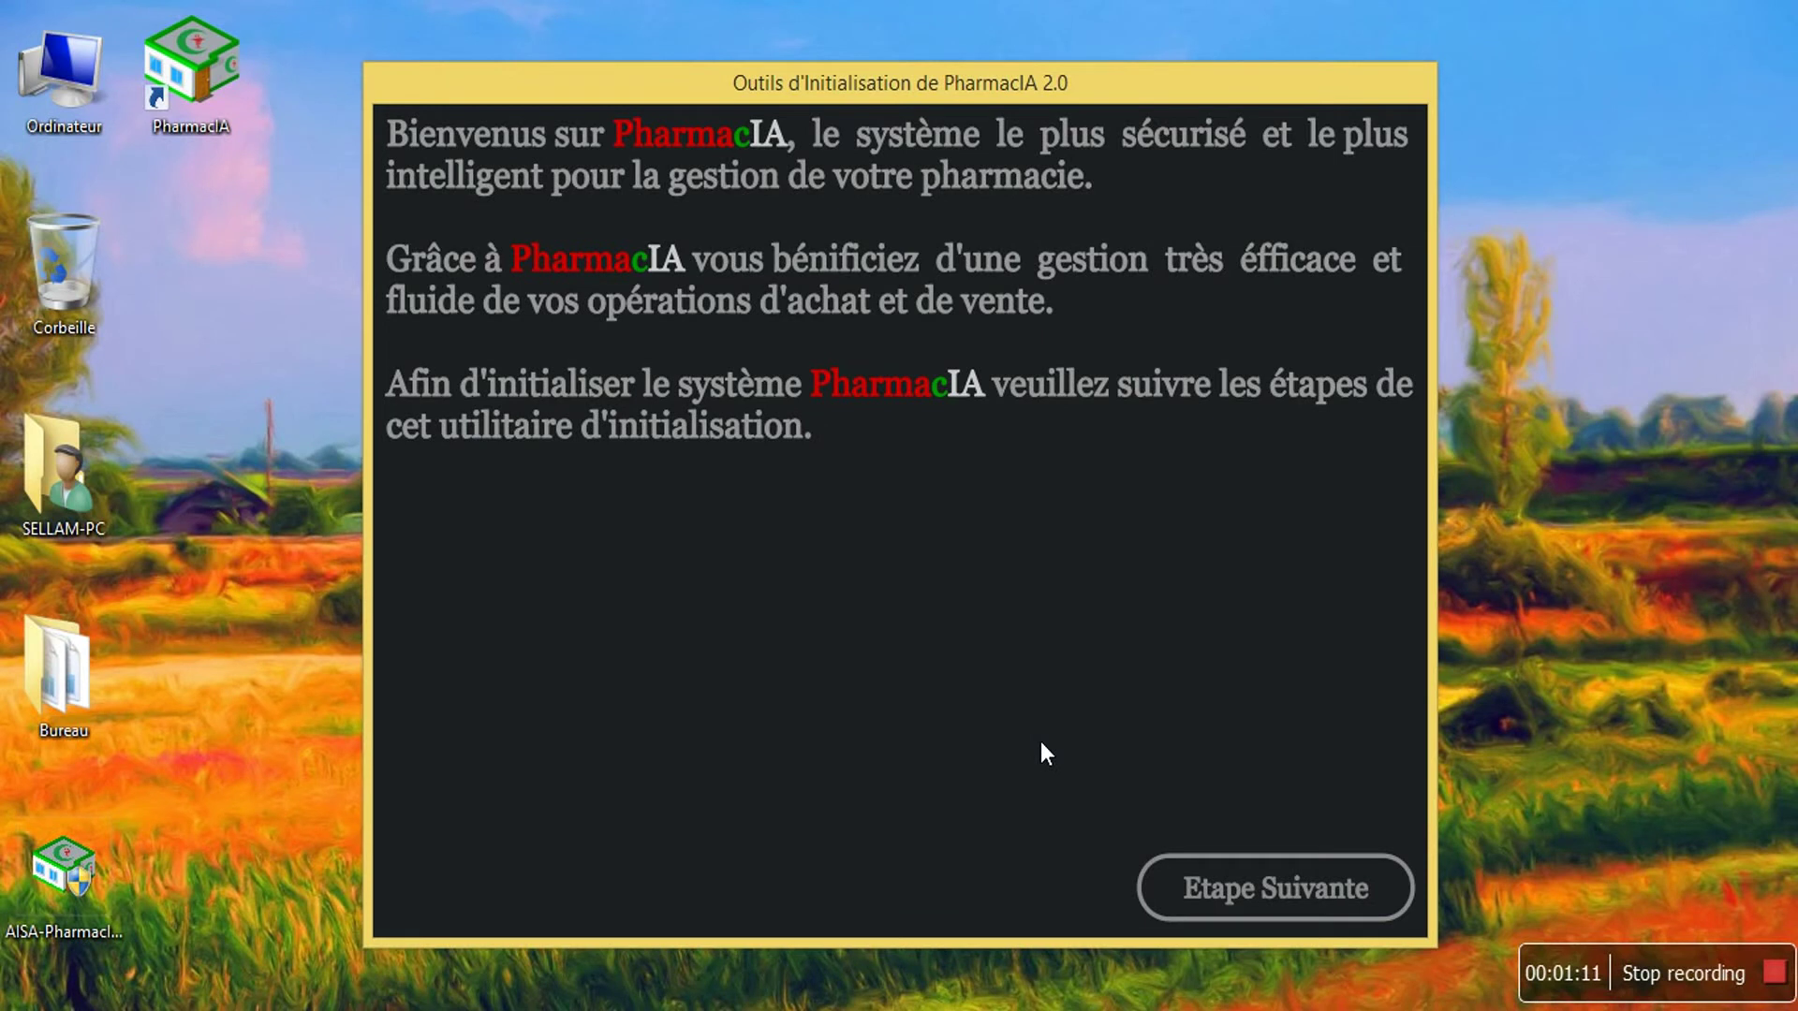
left_click(1246, 887)
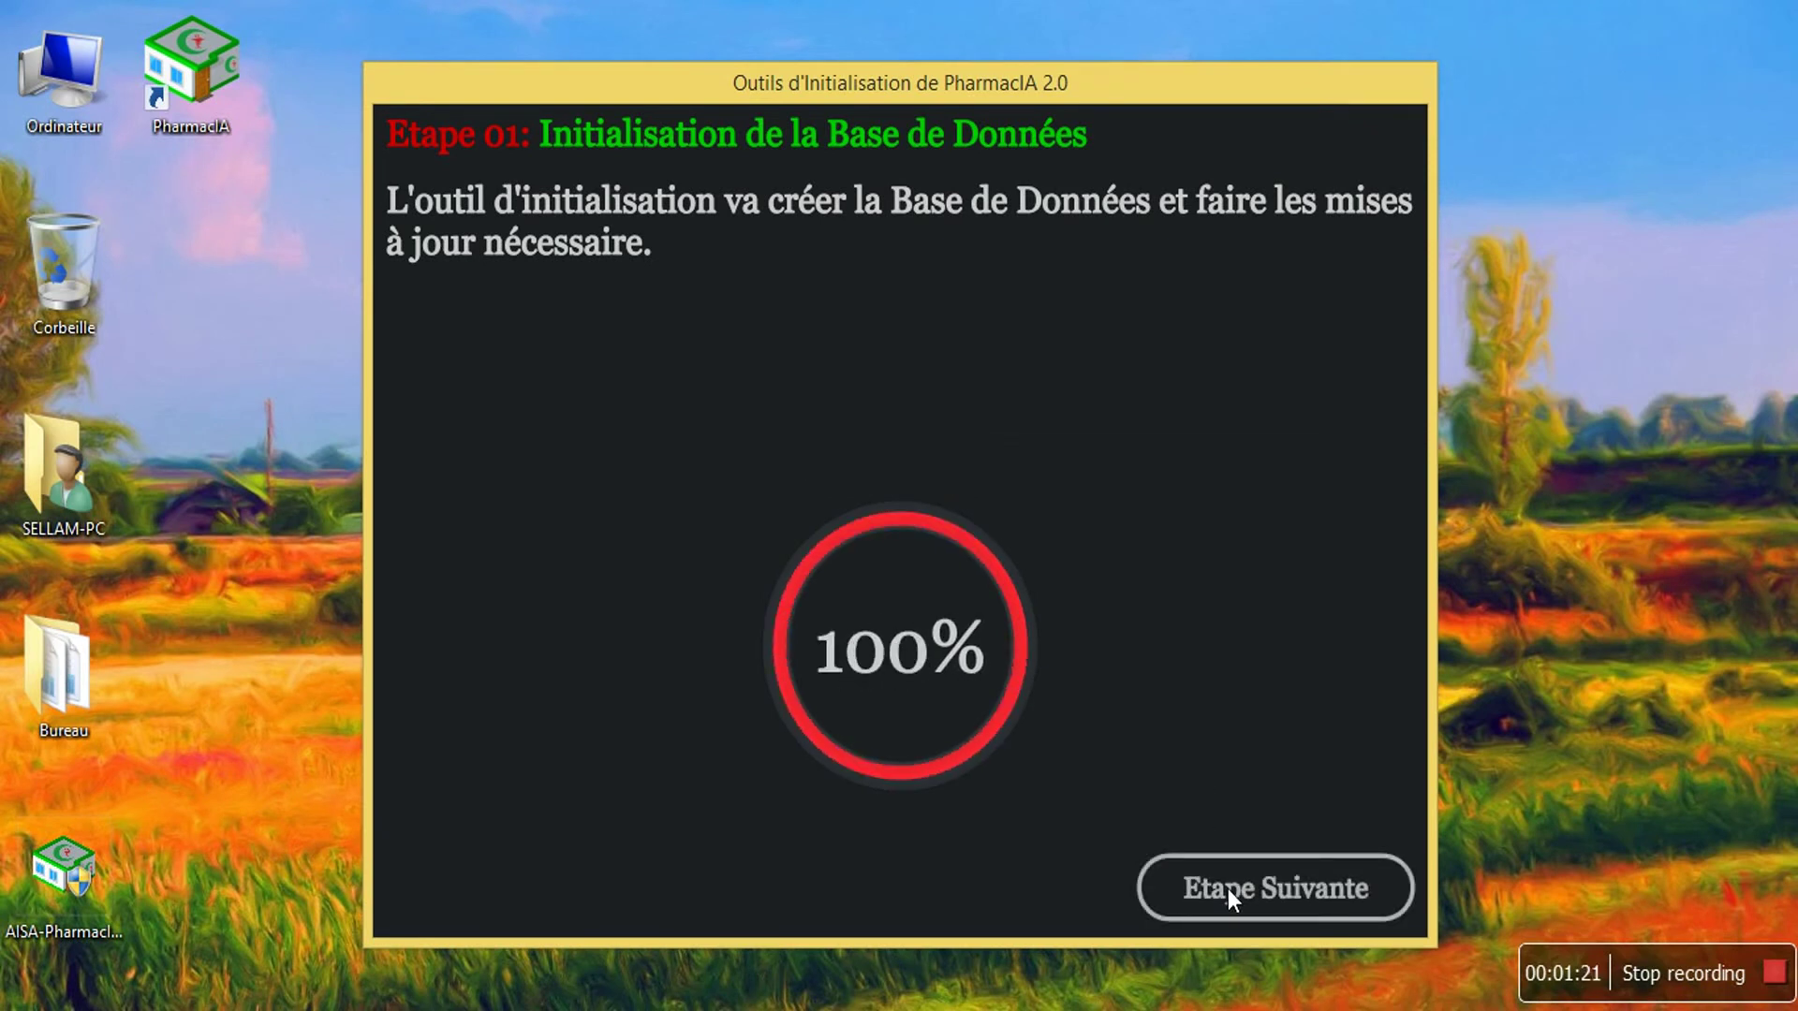
- Choose the dark blue visual theme (first in the grid) and finish the PharmacIA 2.0 initialization
left_click(1227, 889)
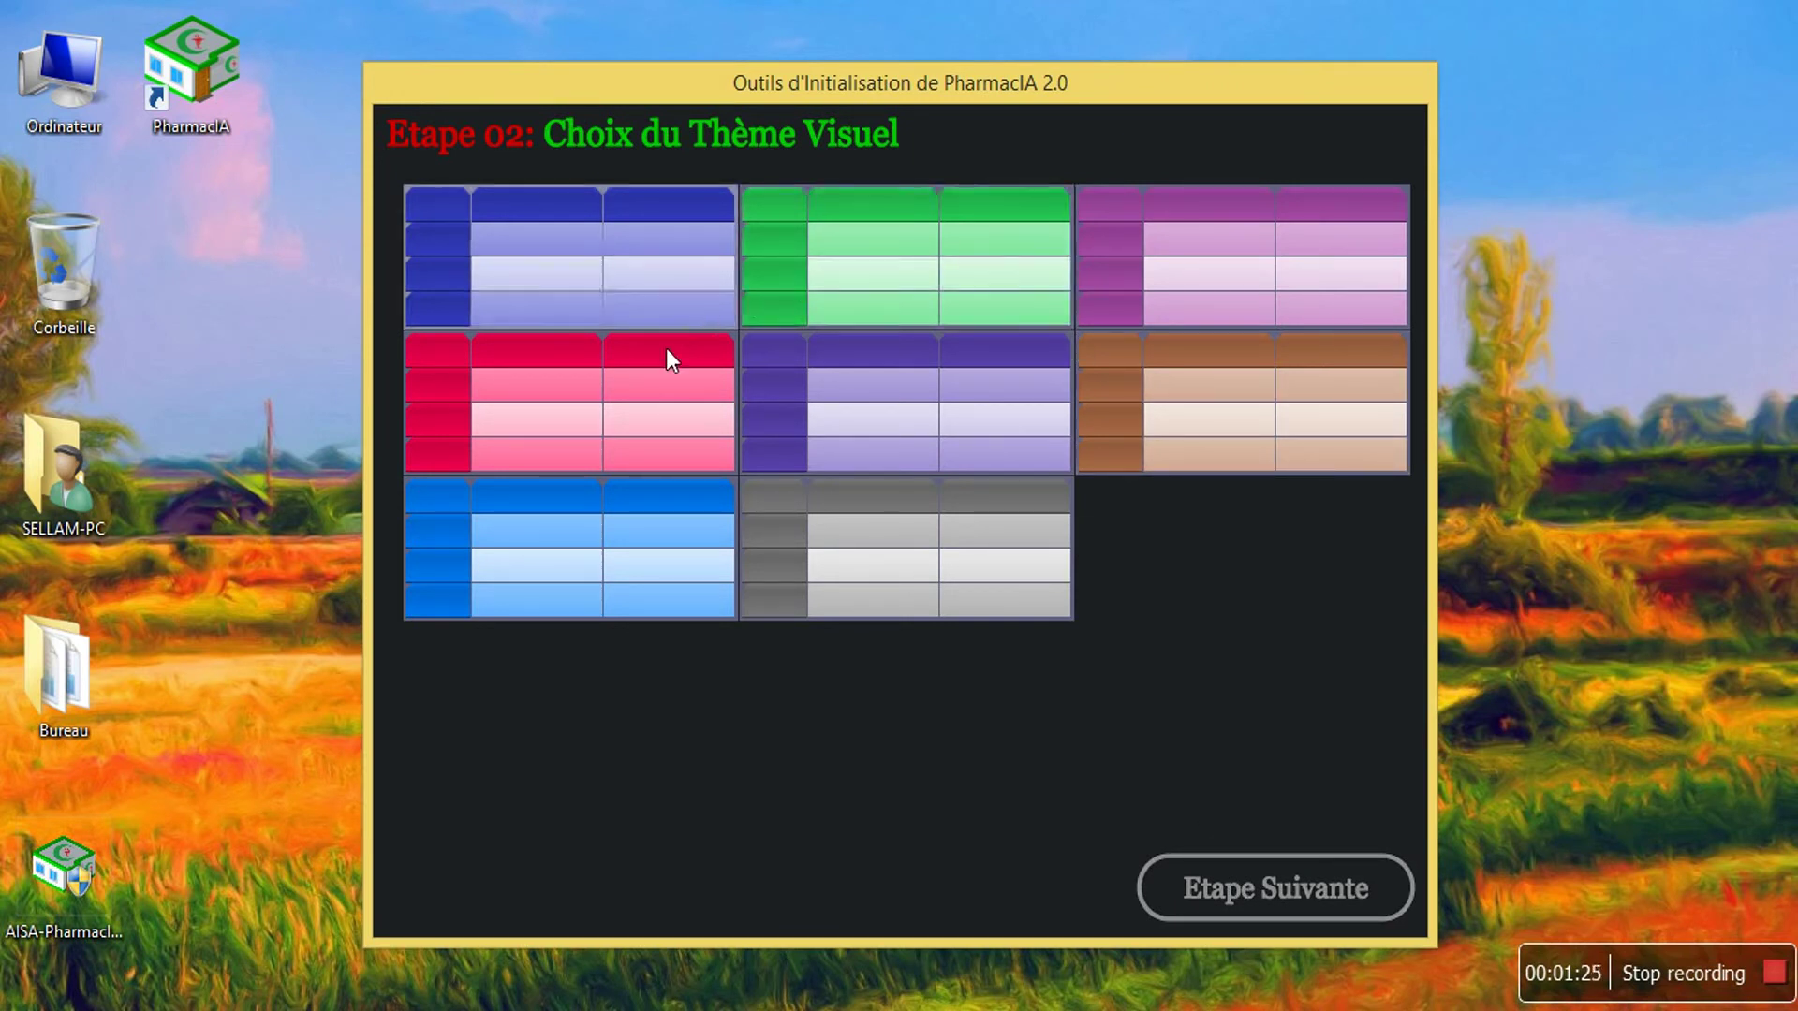
left_click(624, 257)
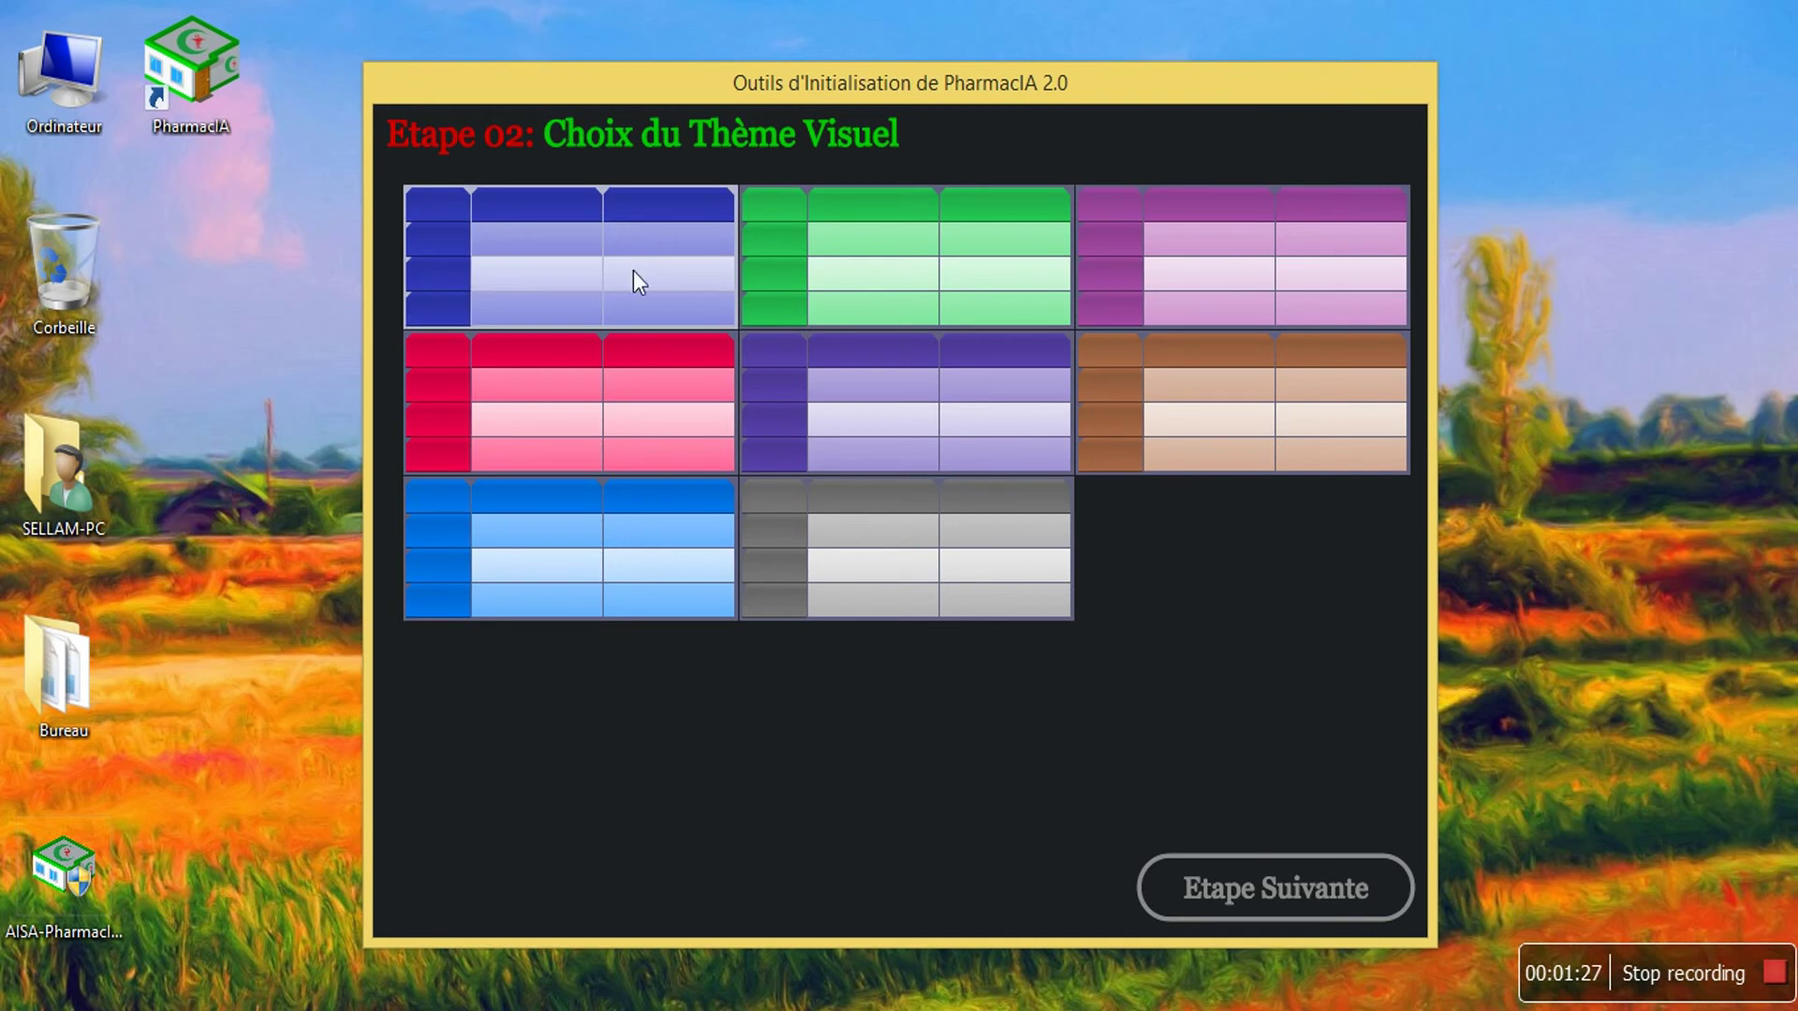
left_click(1234, 892)
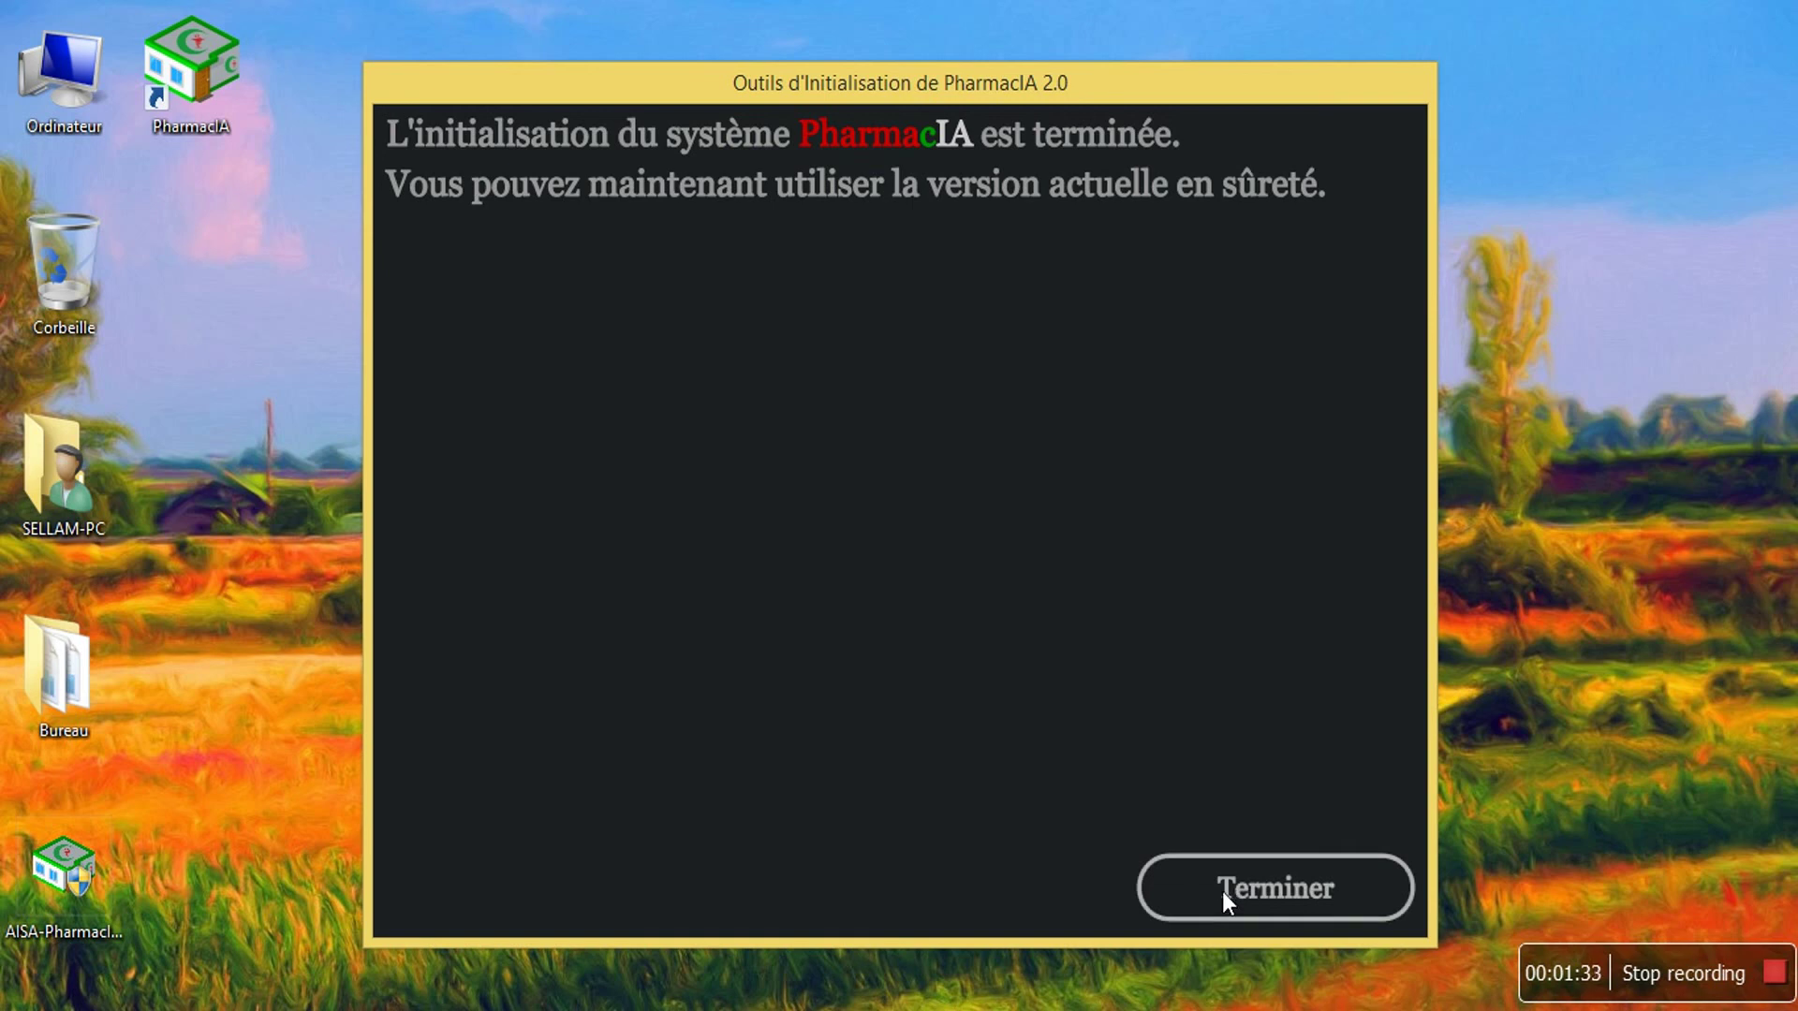
left_click(1241, 887)
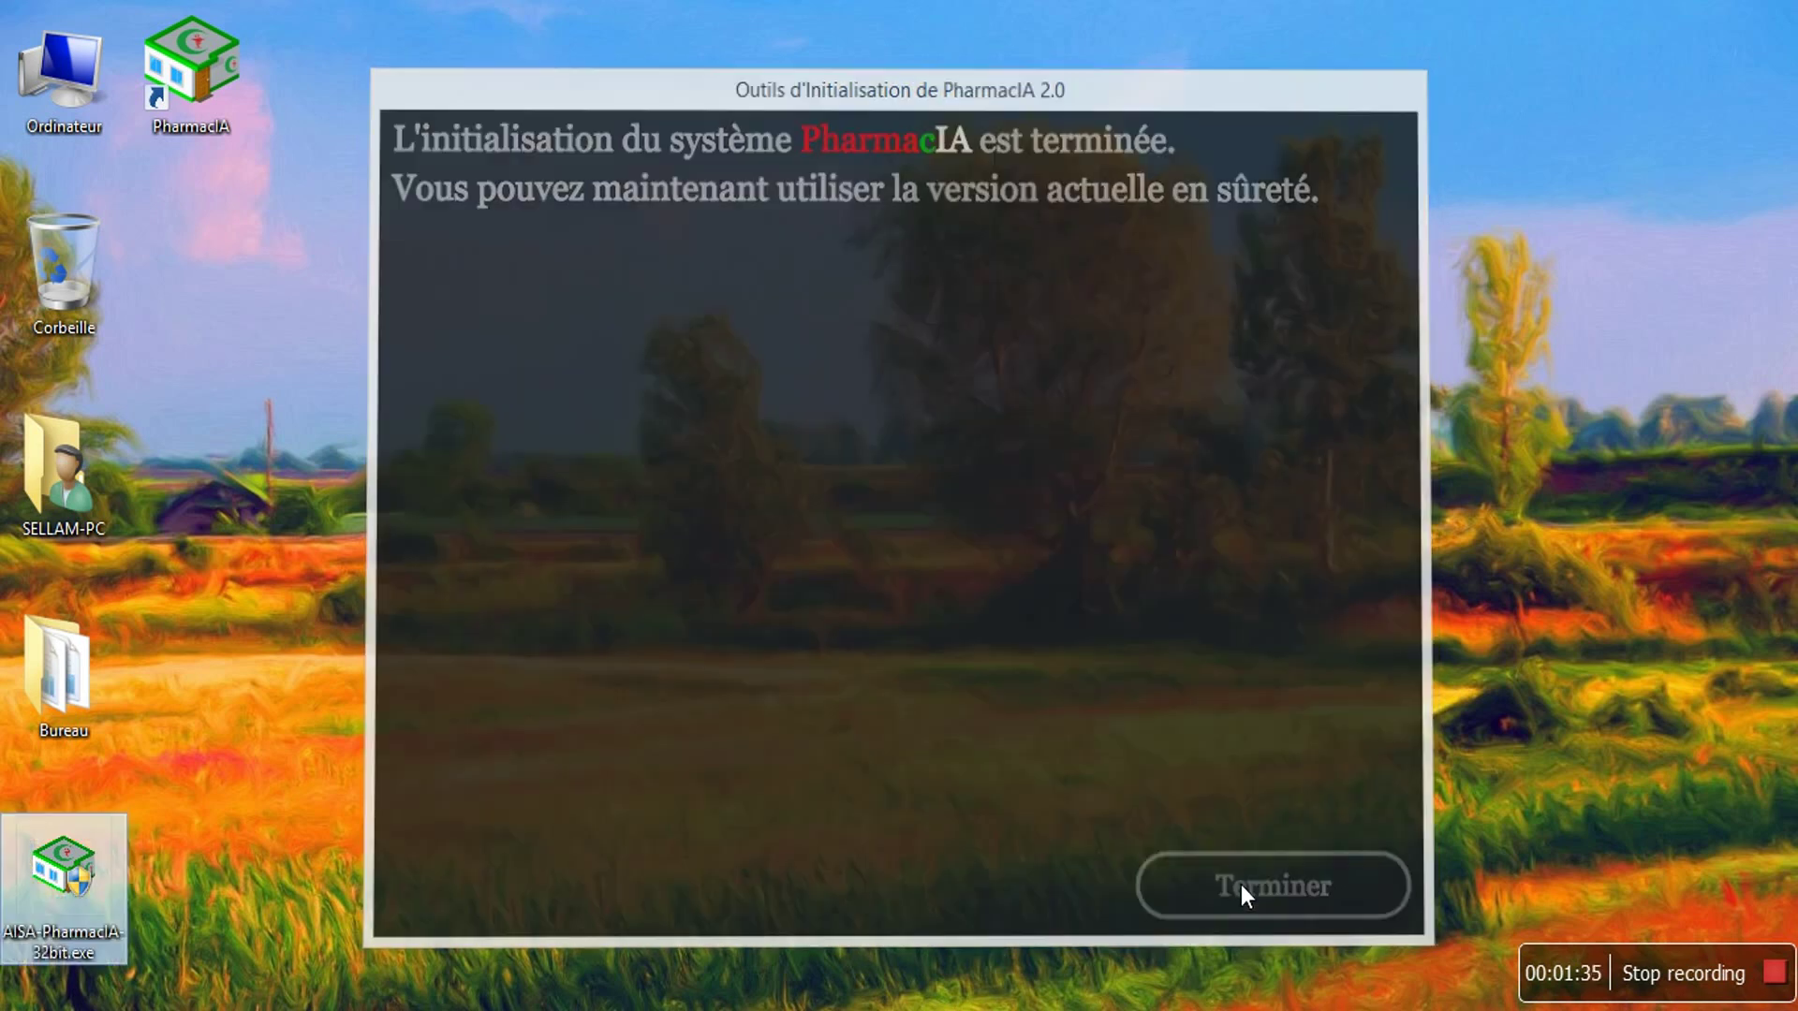